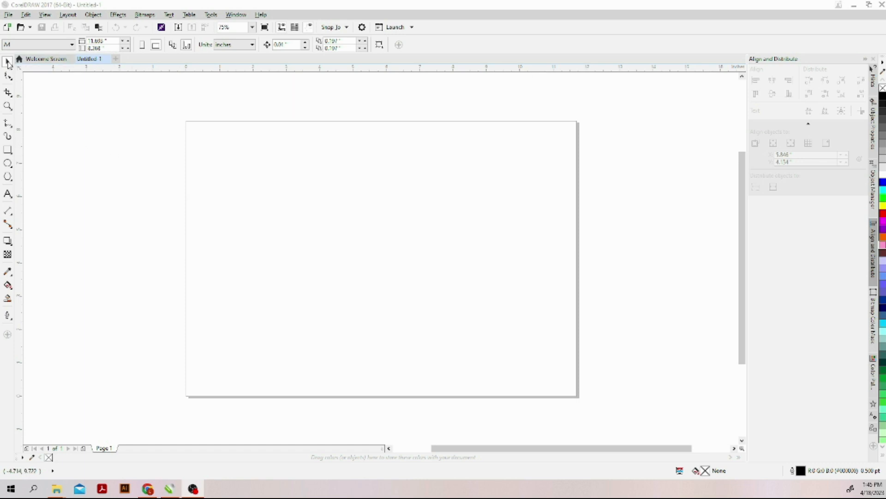
Step: Draw a rectangle about 3.53 by 2.77 in on the left half of the page
left_click(8, 151)
left_click(9, 152)
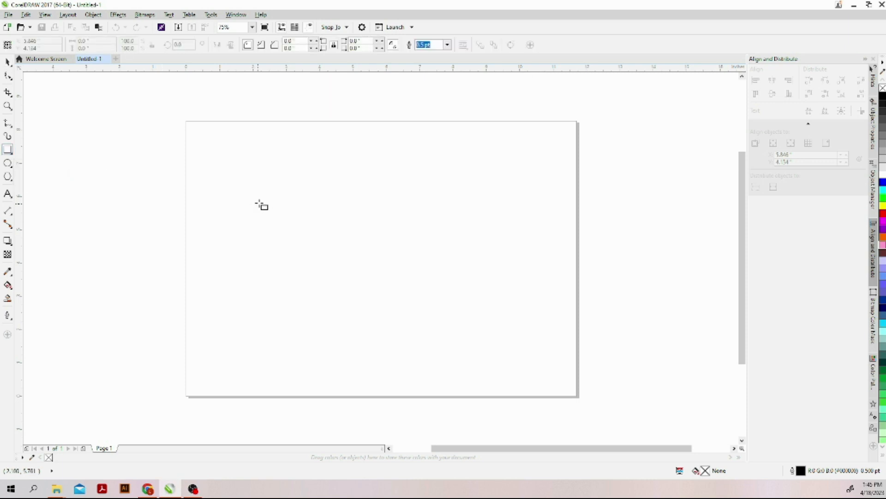
mouse_move(257, 183)
left_mouse_down()
mouse_move(286, 246)
mouse_move(376, 277)
left_mouse_up()
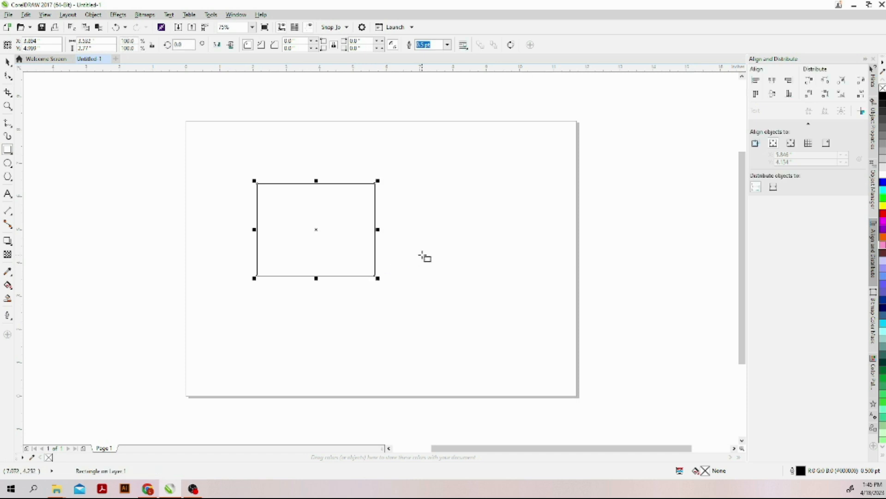
left_click(8, 62)
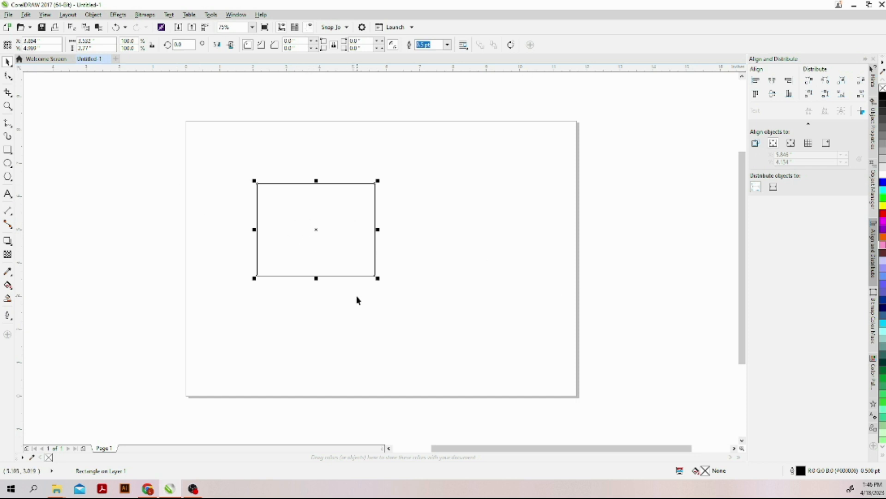
Step: Try steel blue, maroon and magenta fills on the rectangle, then settle on dark blue (#003399)
left_click(882, 322)
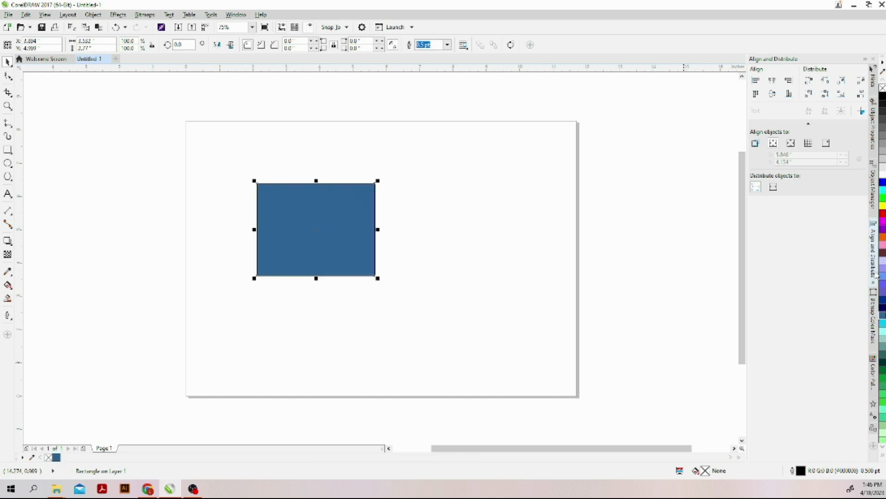
left_click(882, 255)
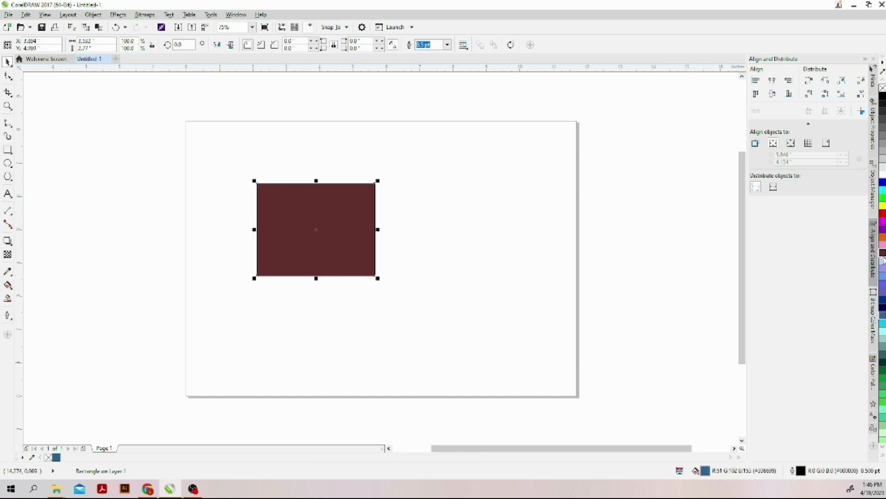
left_click(883, 224)
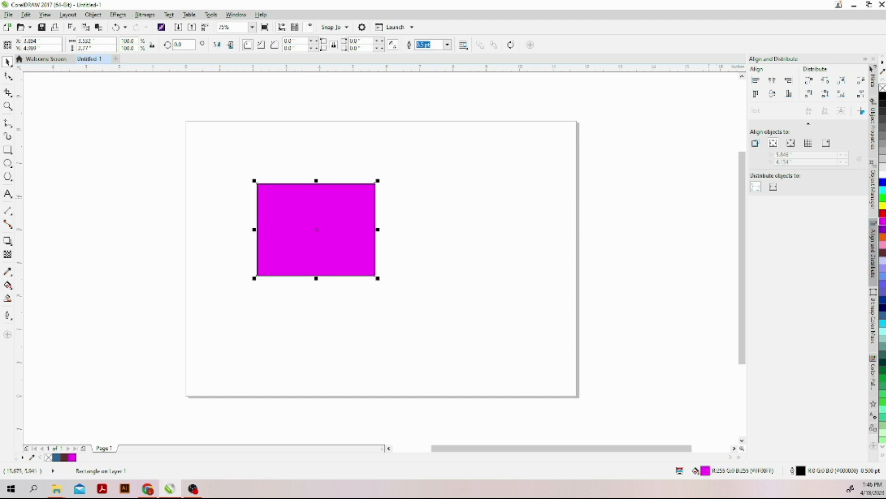
left_click(882, 301)
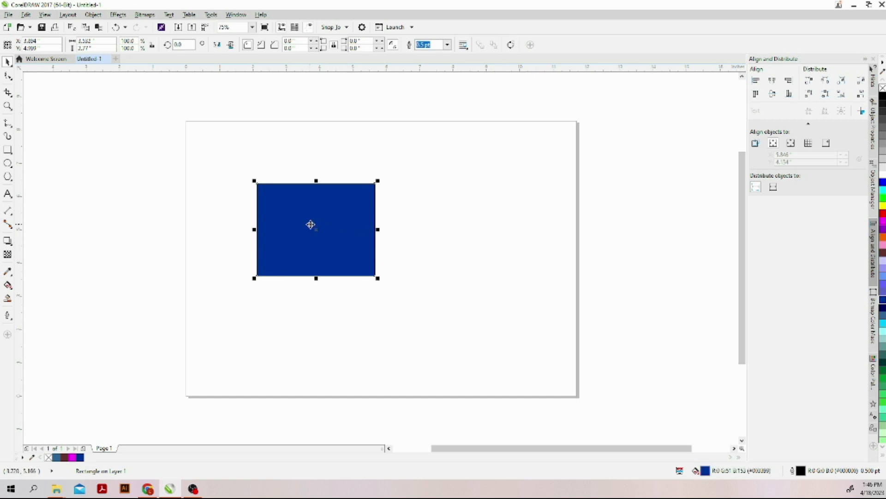
Step: Move the blue rectangle to the upper middle of the page, centred at about X 5.7 in, Y 5.7 in
left_click_drag(293, 231, 385, 180)
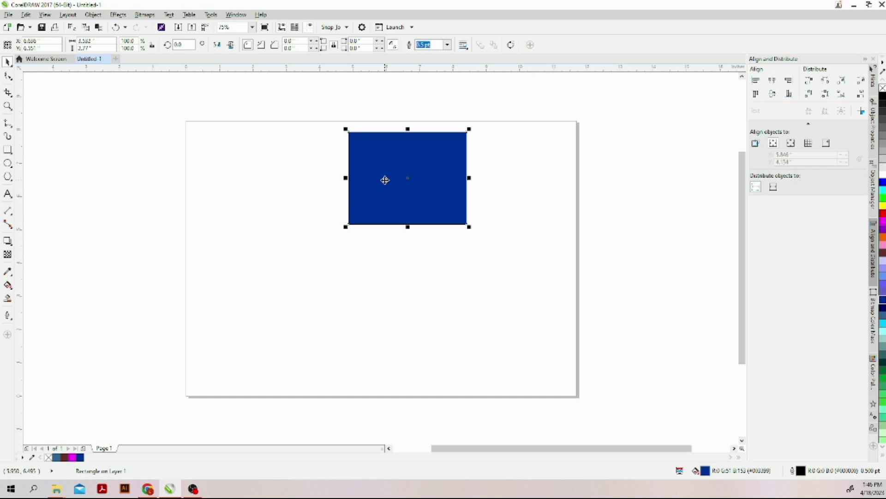
left_click_drag(385, 180, 354, 207)
left_click(355, 211)
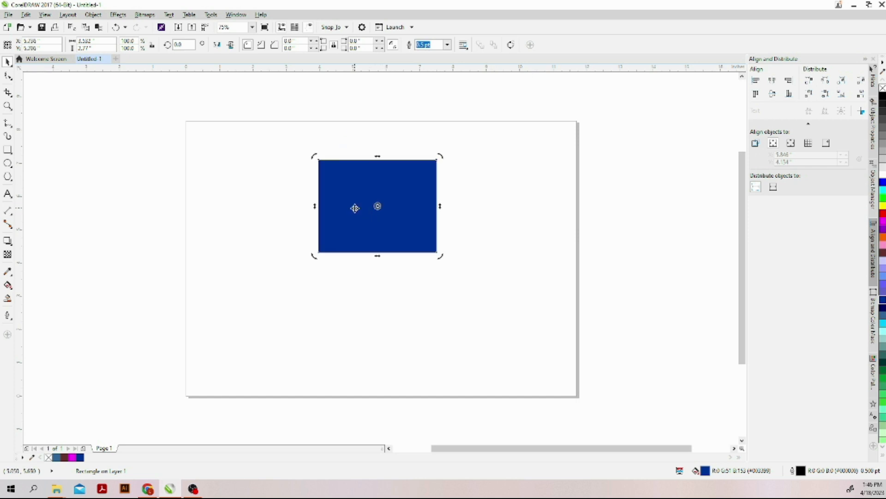
left_click(486, 193)
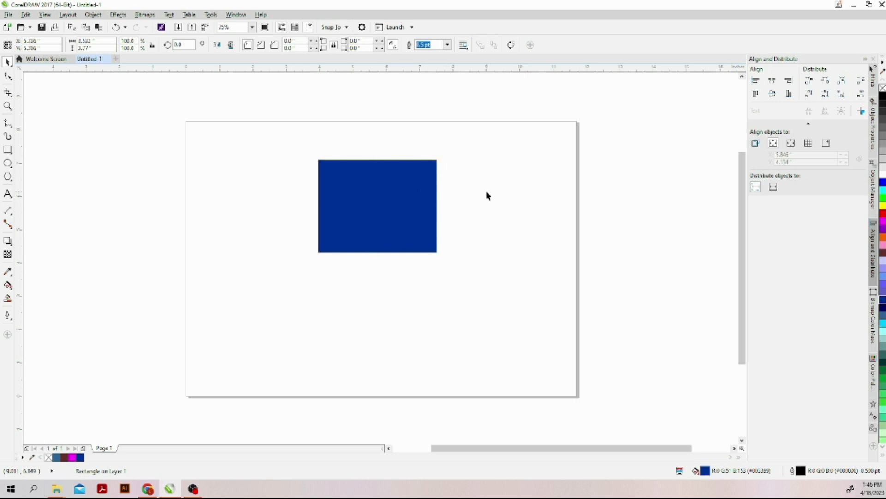
Step: Scale the rectangle proportionally from its upper-left corner to about 109%
left_click(387, 192)
left_click_drag(315, 155, 274, 124)
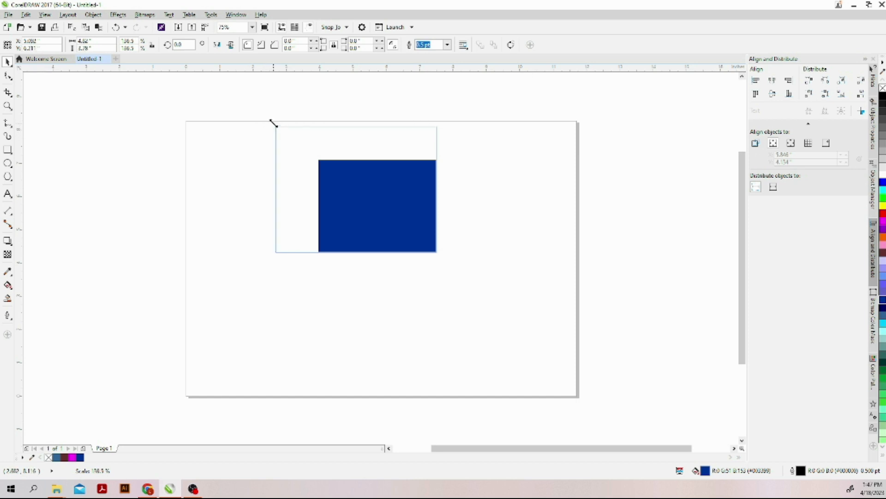
left_click_drag(273, 124, 304, 147)
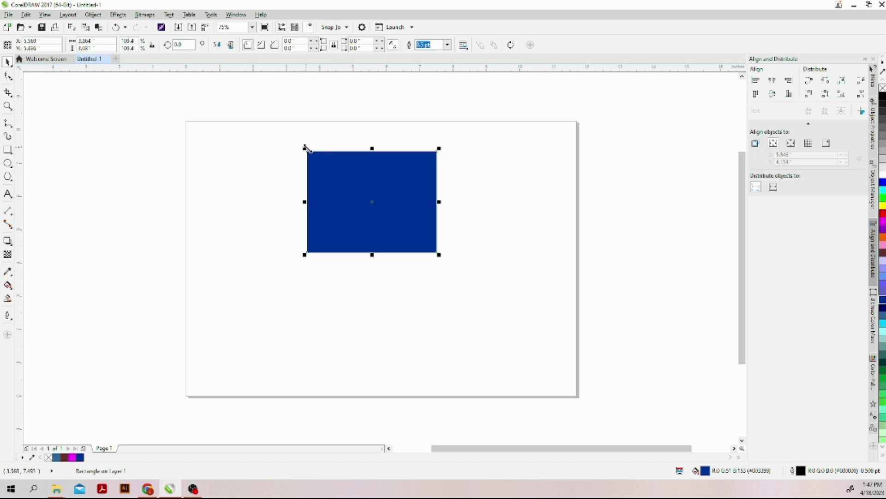
Step: Stretch the rectangle leftward to about 6.77 in wide and move it slightly down and right on the page
left_click_drag(302, 202, 207, 201)
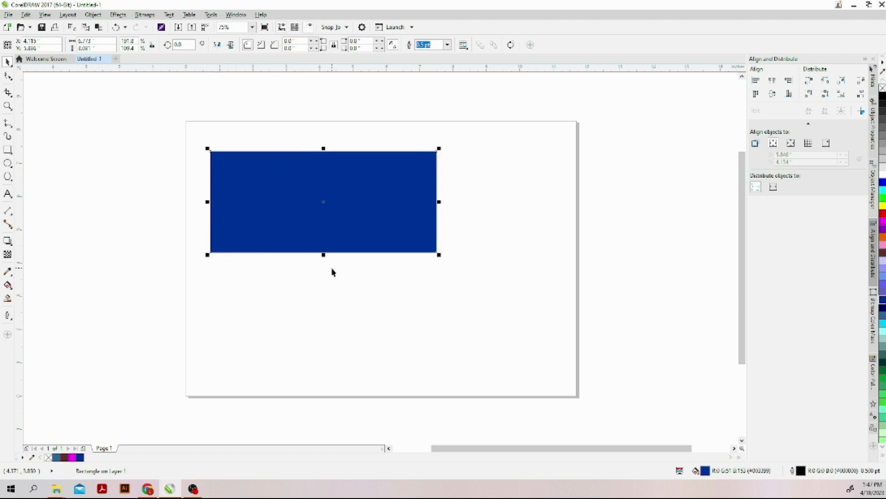
left_click_drag(360, 240, 394, 259)
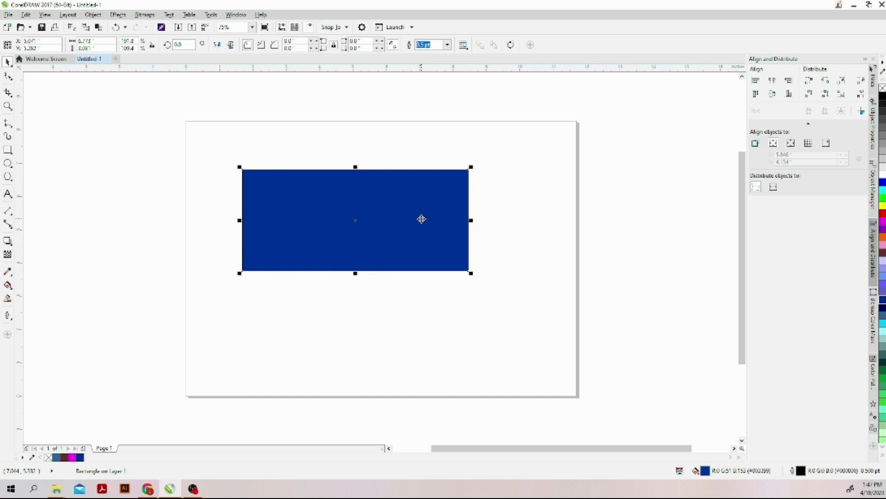
left_click(503, 247)
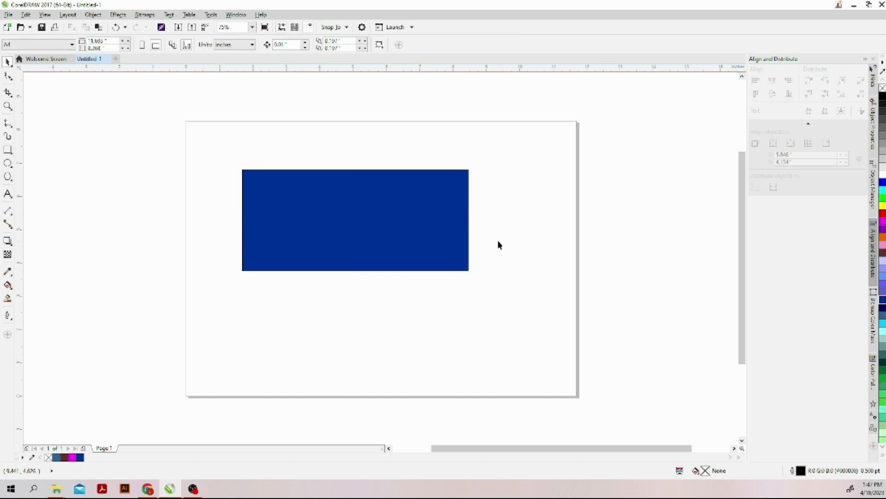
Step: Rotate the rectangle slightly counterclockwise, by about 0.19 degrees, around its centre
left_click(397, 230)
left_click(396, 227)
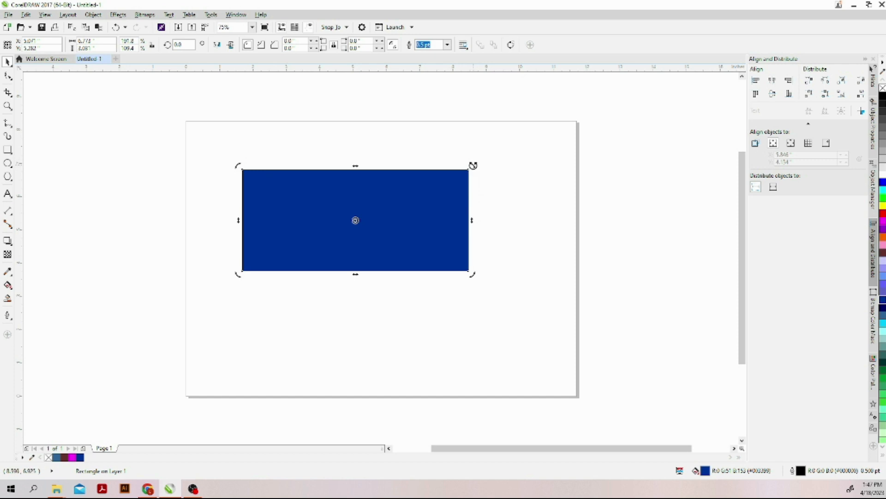
mouse_move(473, 165)
left_mouse_down()
mouse_move(480, 184)
mouse_move(443, 237)
mouse_move(328, 270)
mouse_move(303, 213)
mouse_move(303, 229)
mouse_move(444, 236)
mouse_move(479, 187)
mouse_move(477, 162)
left_mouse_up()
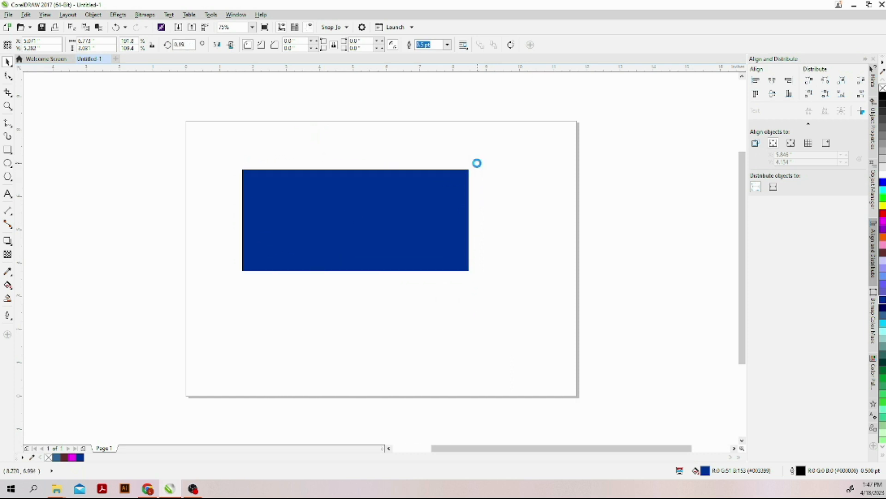
left_click(513, 199)
left_click(450, 216)
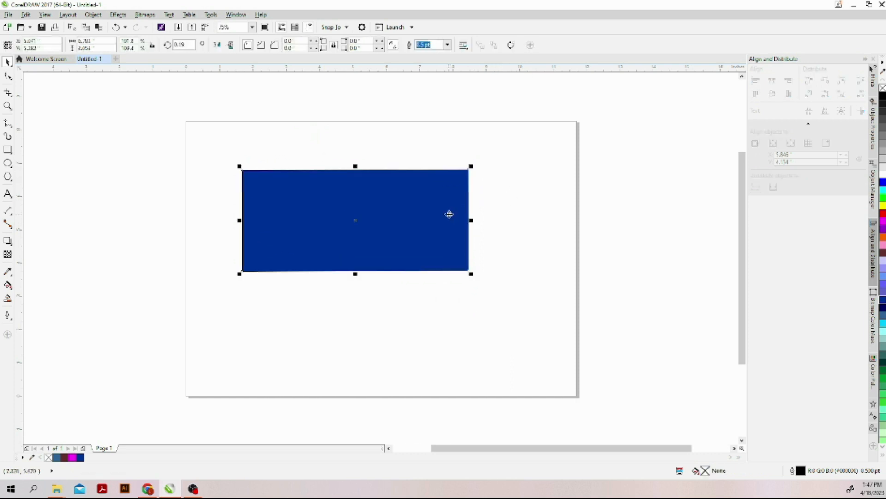
Step: Skew the rectangle vertically until its right edge sits slightly higher than its left, and move it down to the page's middle
left_click(449, 214)
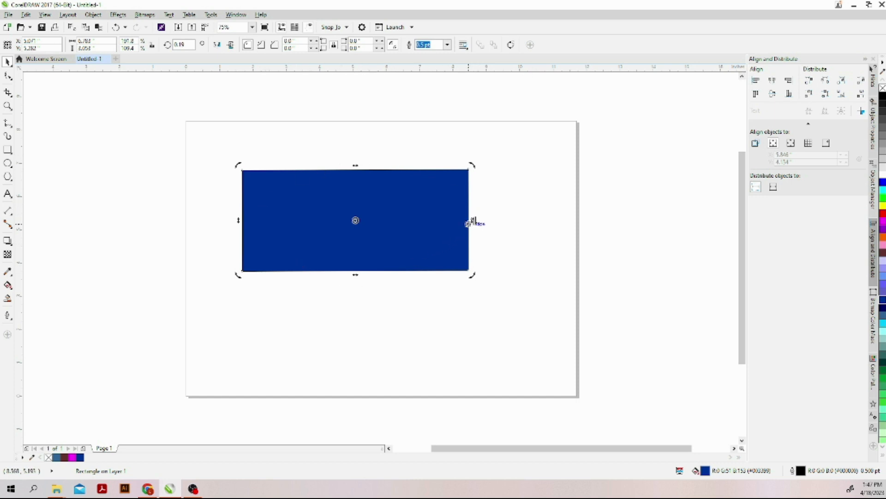
left_click_drag(472, 221, 464, 314)
left_click_drag(462, 337, 462, 337)
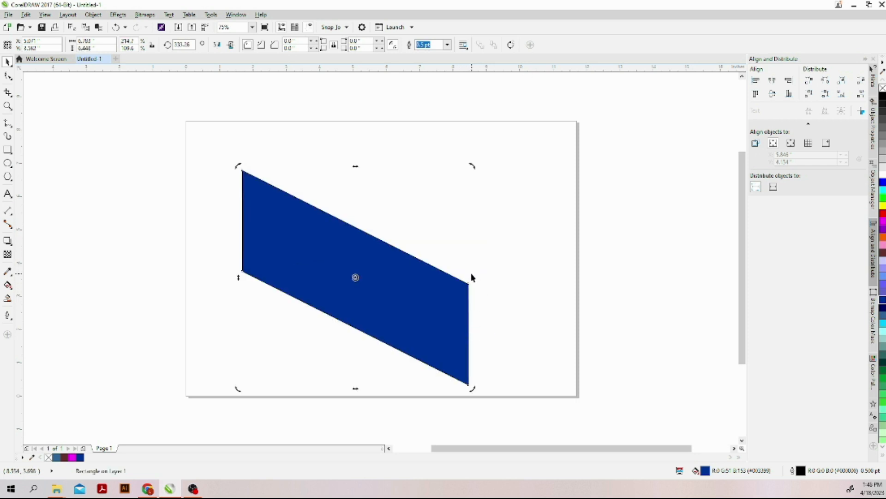
left_click_drag(473, 278, 481, 172)
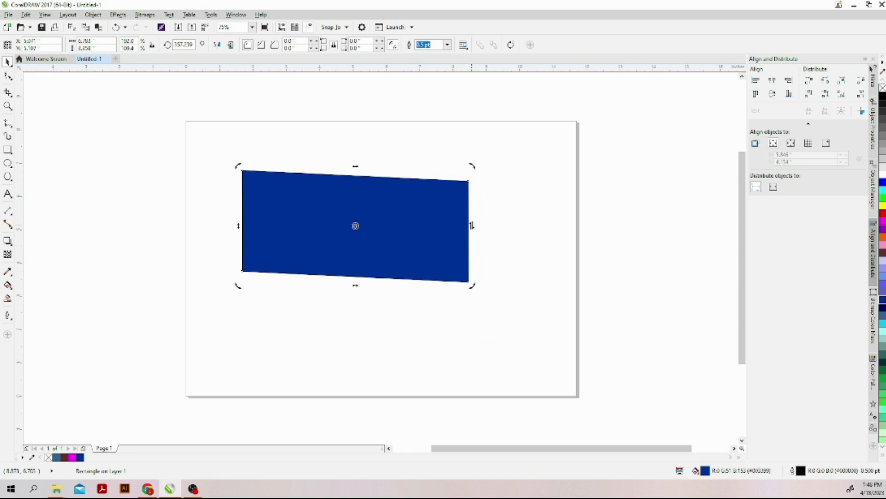
left_click_drag(471, 225, 472, 209)
left_click(497, 222)
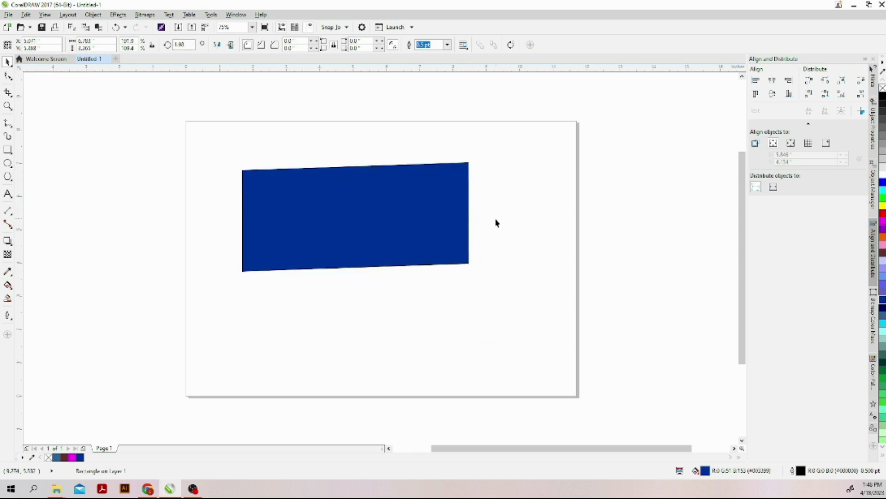
left_click(381, 230)
left_click_drag(301, 218, 299, 250)
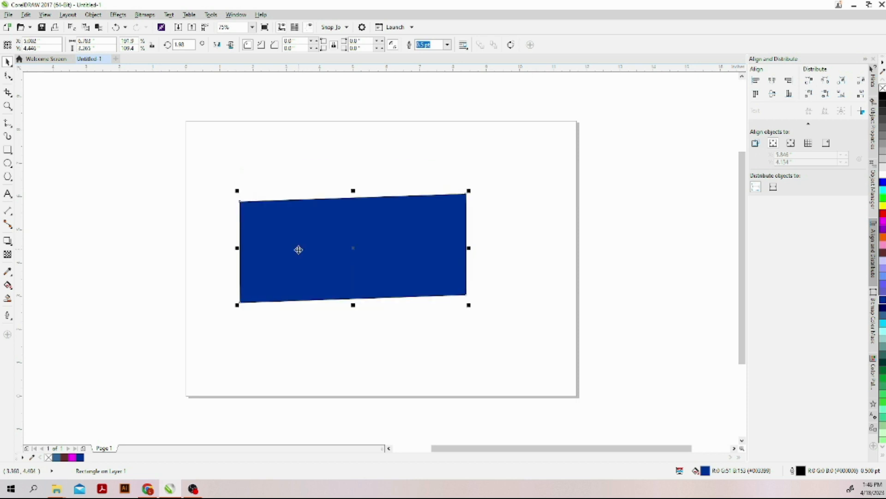
Step: Round all corners of the rectangle to about 1.51 in with the Shape tool, then reduce the radius to about 0.05 in
left_click(8, 76)
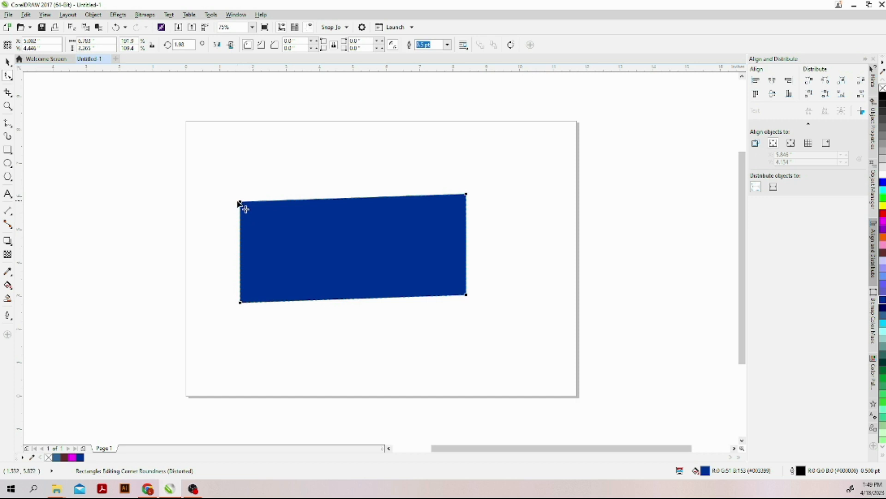
left_click_drag(241, 203, 266, 266)
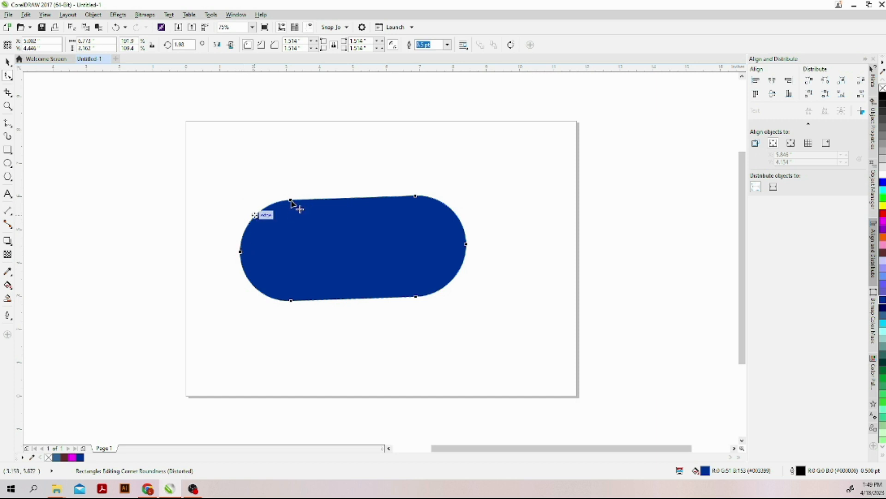
left_click_drag(291, 200, 212, 206)
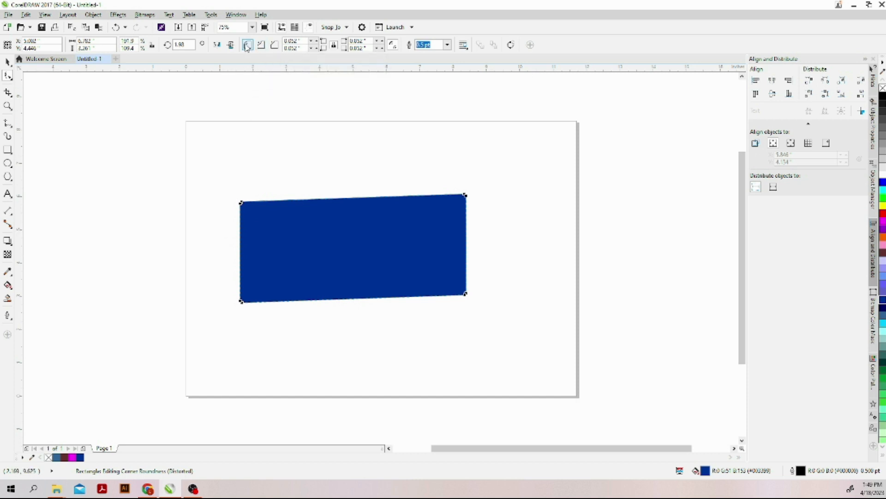
Step: Switch the rectangle to scalloped corners, enlarge them to about 1.21 in, and bring the corner size back to 0
left_click(262, 46)
left_click_drag(244, 203, 278, 211)
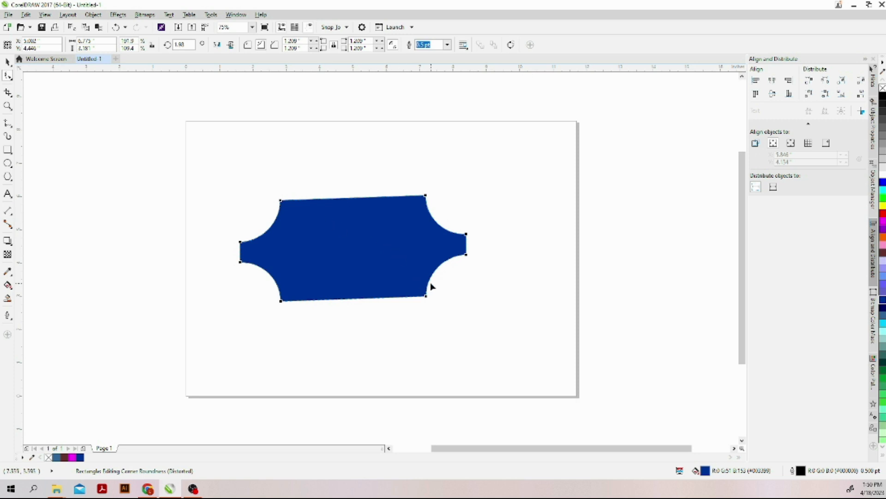
left_click_drag(283, 202, 229, 195)
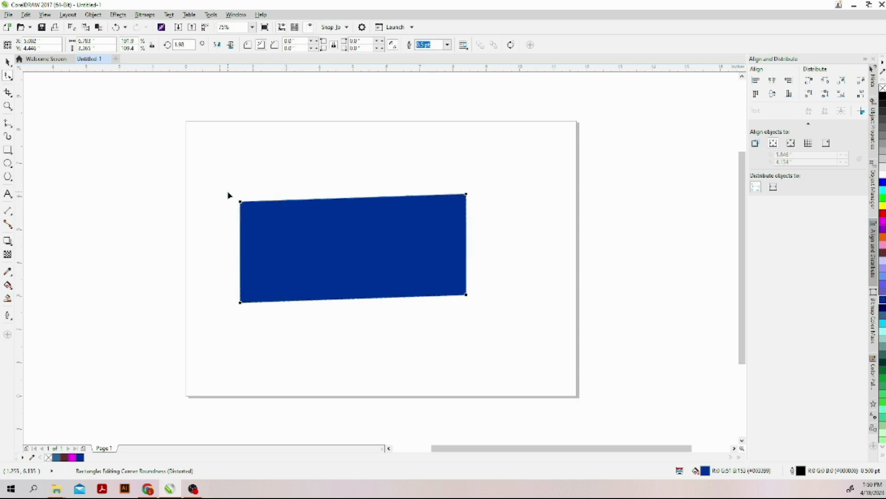
Step: Convert the rectangle to curves and pull its upper-left node up close to the page's top edge
right_click(310, 242)
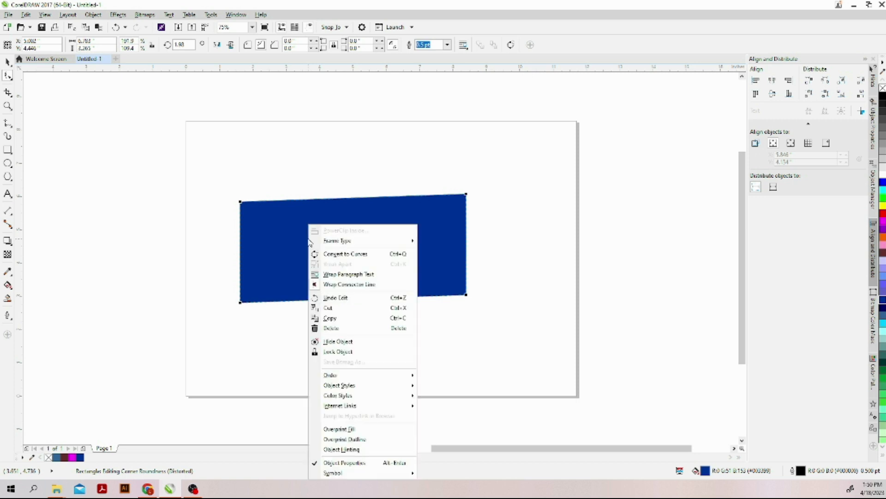
left_click(331, 257)
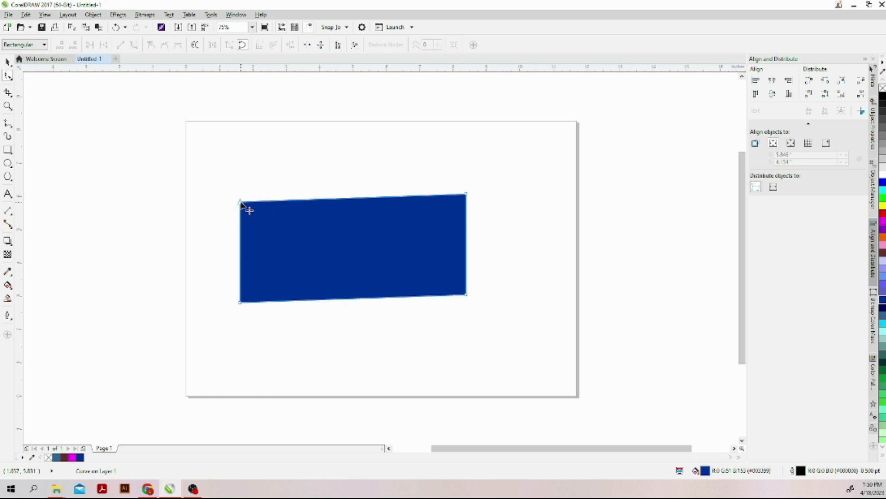
left_click_drag(241, 202, 231, 135)
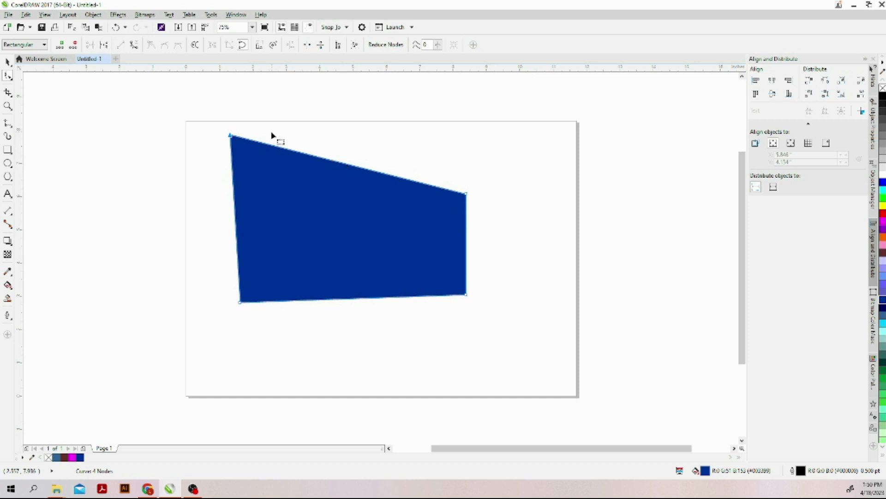
Step: Add a node on the upper edge and pull it down into a notch, and one on the lower edge pulled down into a point
double_click(344, 165)
left_click_drag(344, 164, 316, 248)
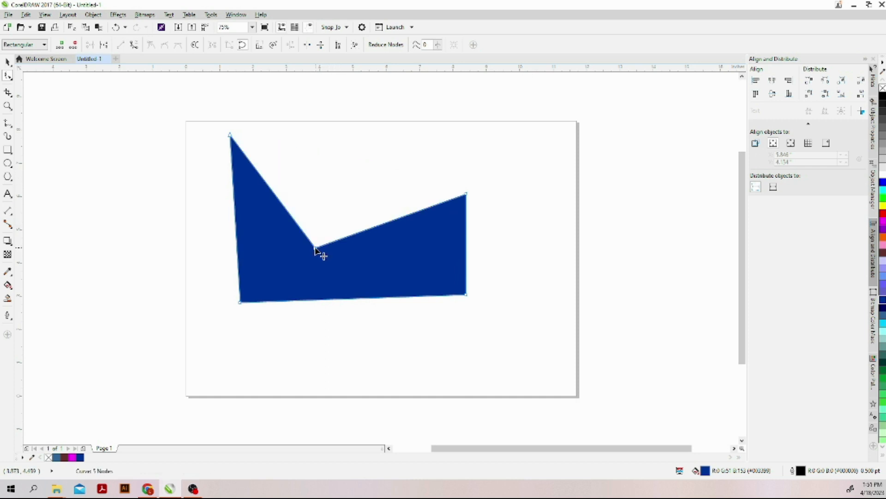
double_click(372, 299)
left_click_drag(372, 299, 361, 363)
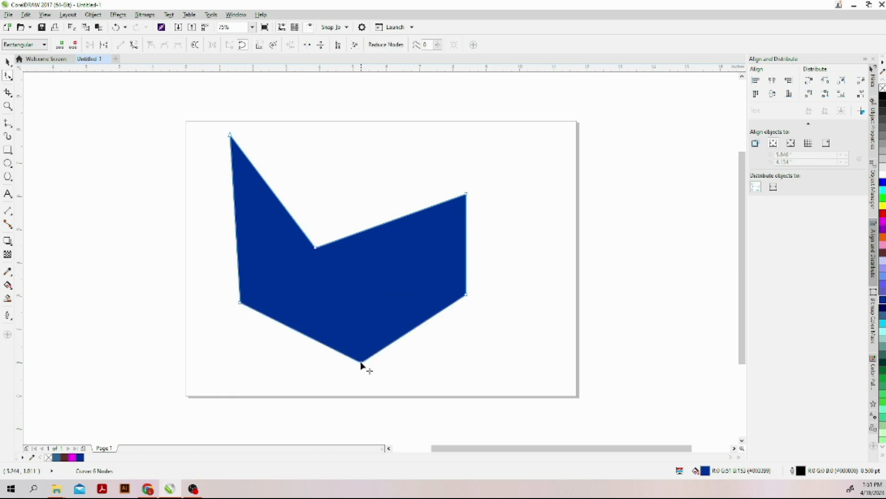
Step: Shift the notch node to the right and move the shape's left edge inward
left_click_drag(316, 248, 348, 248)
left_click(339, 198)
left_click_drag(232, 136, 254, 146)
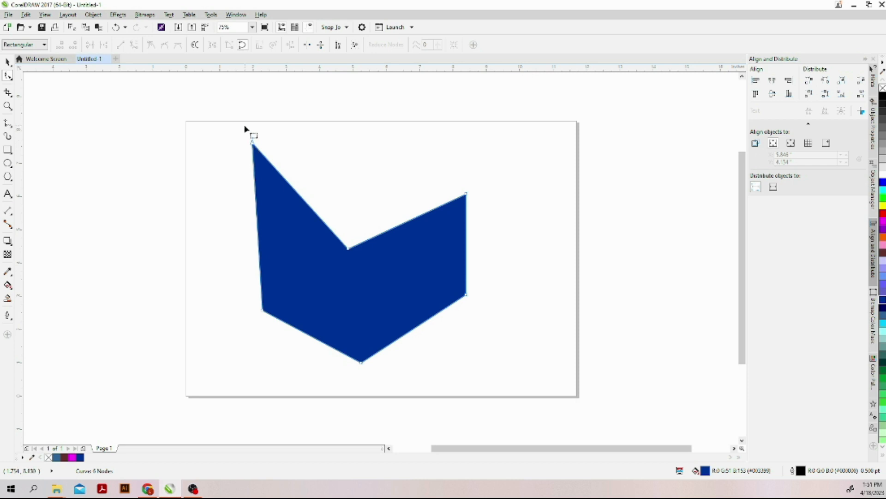
Step: Try moving the shape's left edge outward to the page's left border, and undo the move
left_click_drag(244, 125, 279, 344)
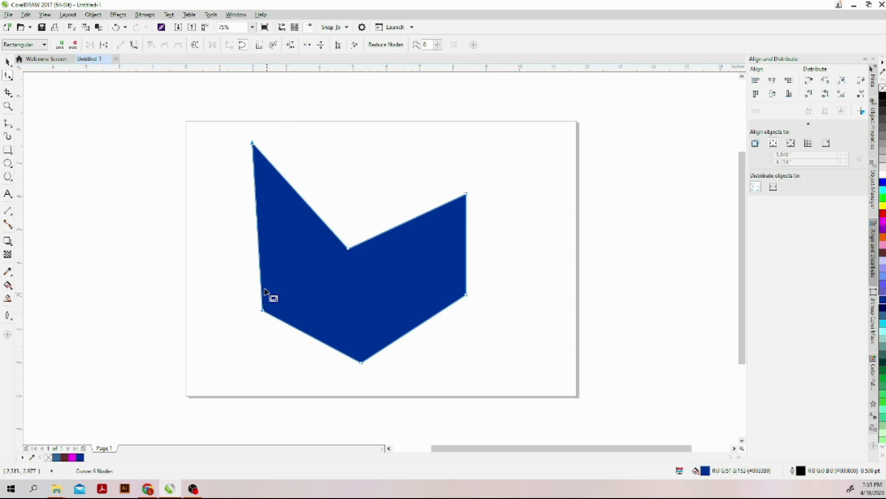
left_click_drag(262, 282, 195, 288)
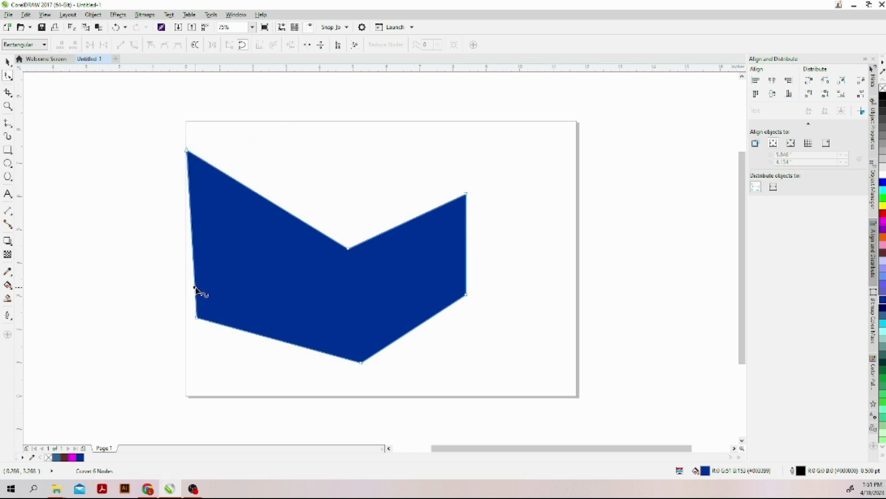
key("ctrl+z")
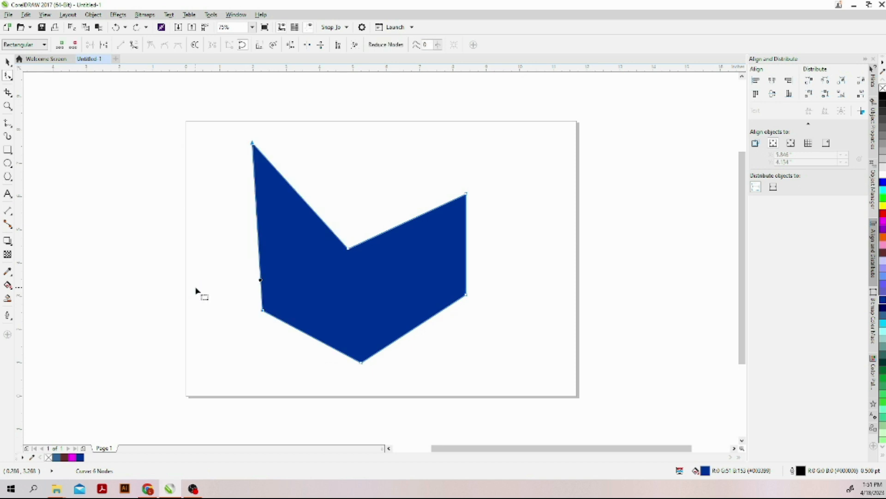
Step: Delete the notch node from the shape's upper edge, and crop the shape to a central area of about 2.72 by 2.45 in
double_click(348, 249)
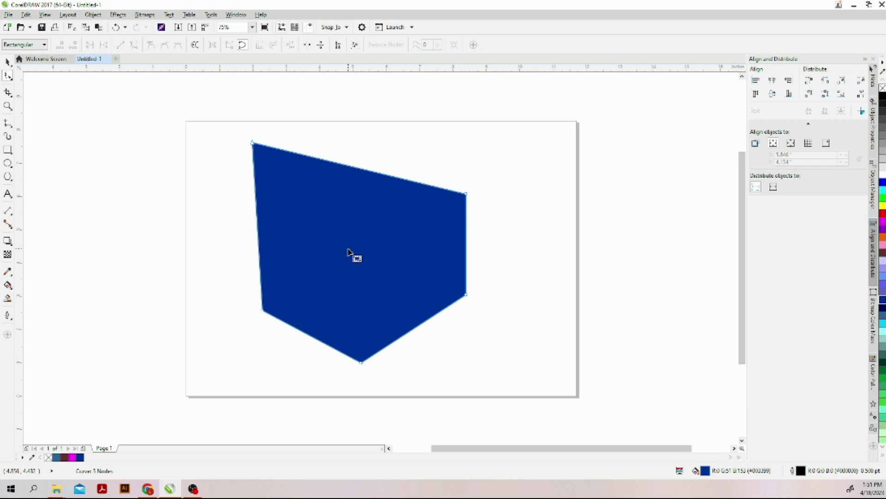
left_click(8, 93)
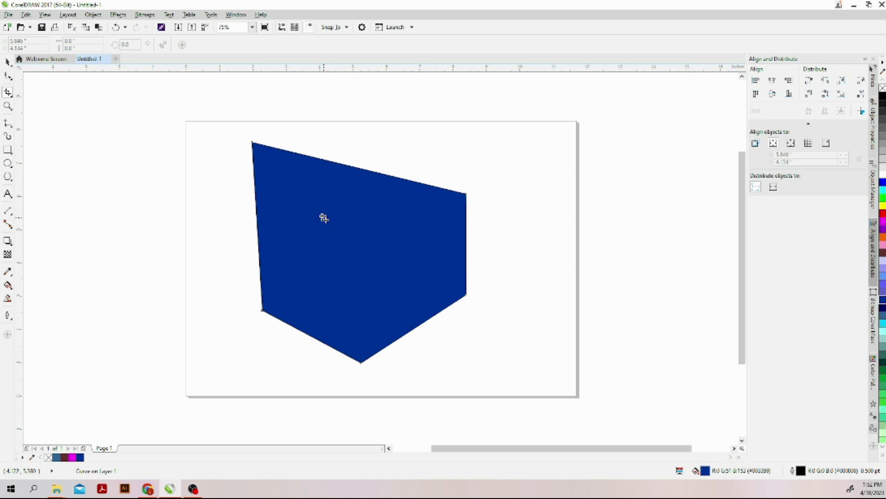
left_click_drag(323, 217, 414, 299)
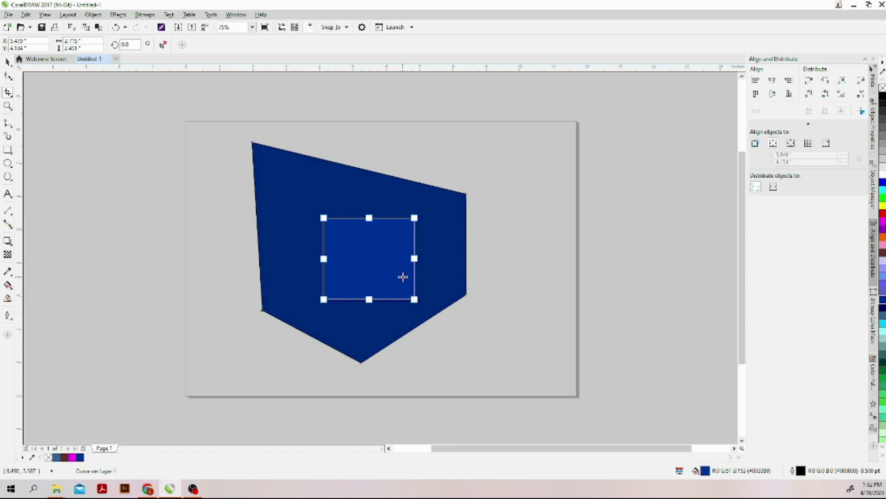
double_click(402, 277)
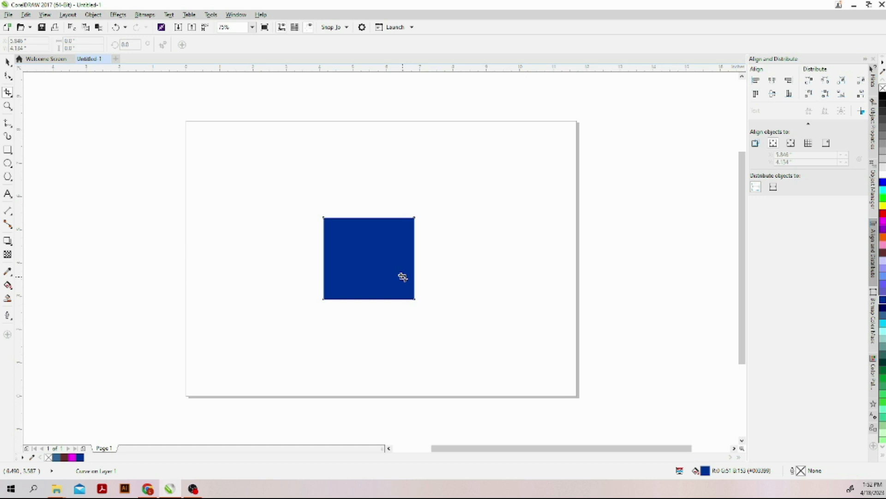
left_click(26, 15)
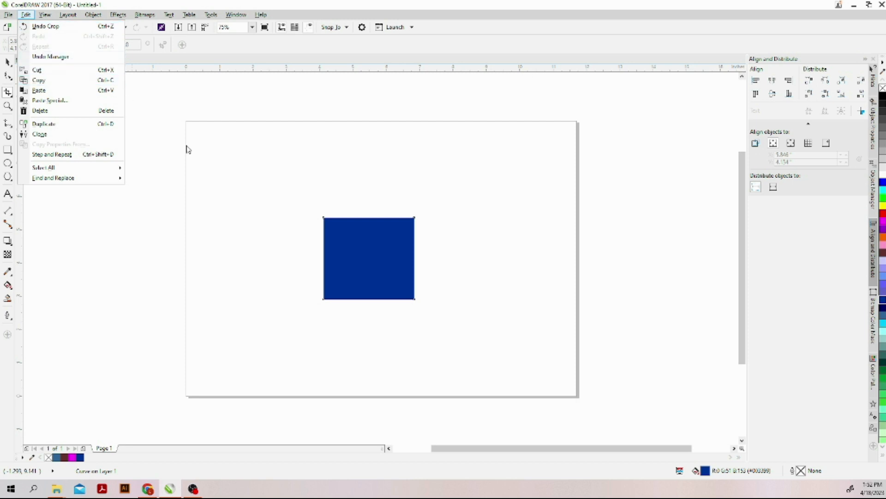
left_click(330, 281)
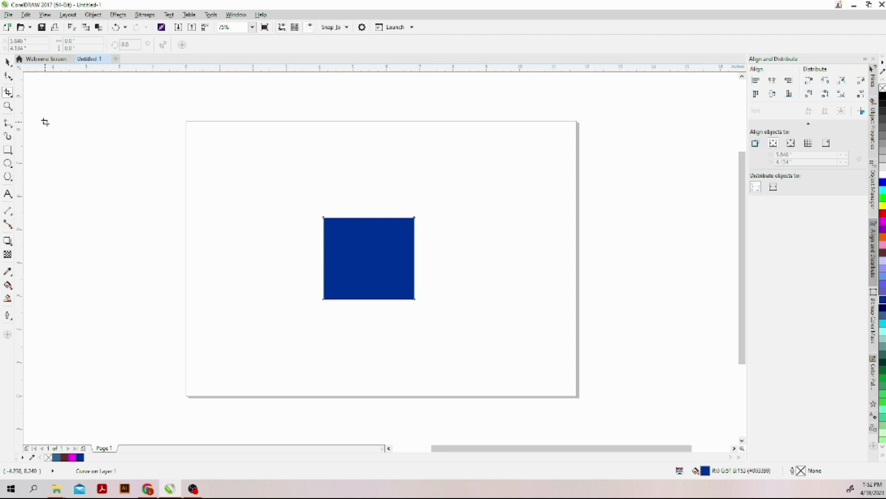
Step: Examine the cropped blue rectangle by zooming in on it and out again with the Zoom tool, ending at 150%
left_click(8, 106)
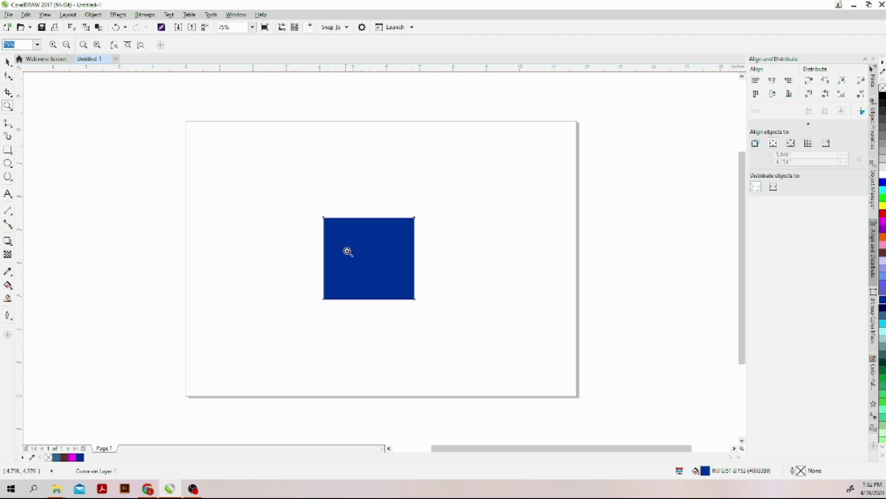
left_click(362, 237)
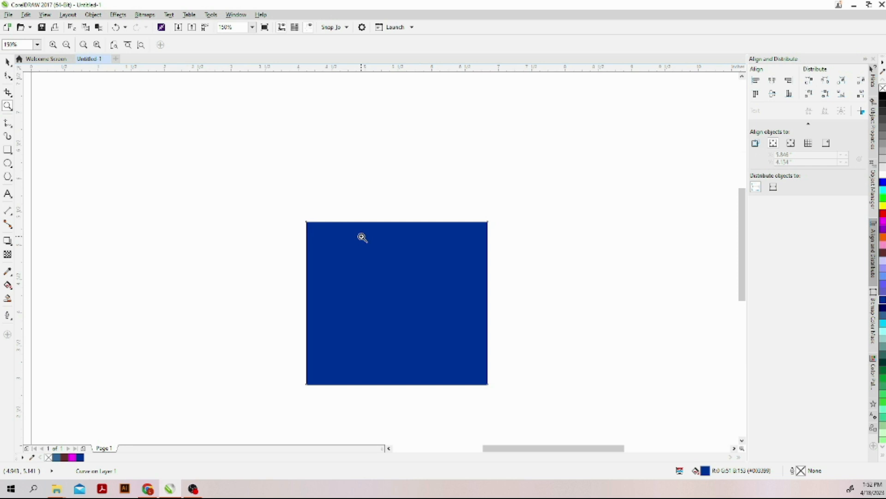
left_click(362, 270)
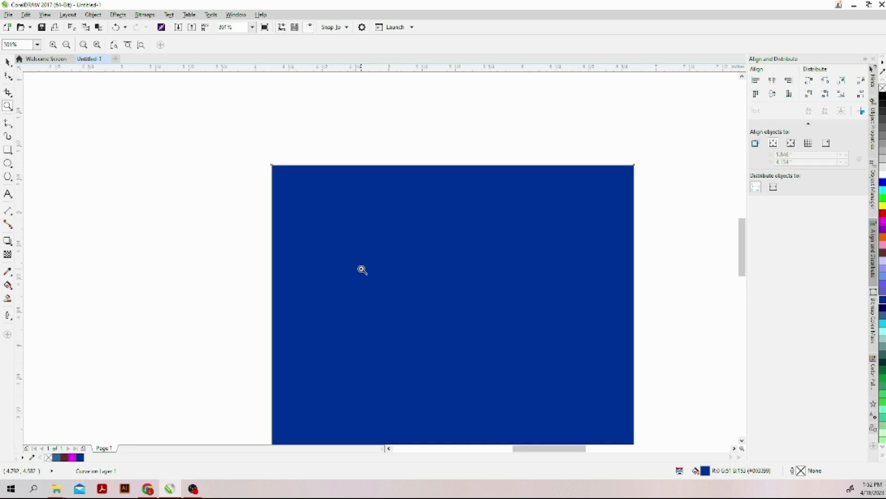
right_click(361, 270)
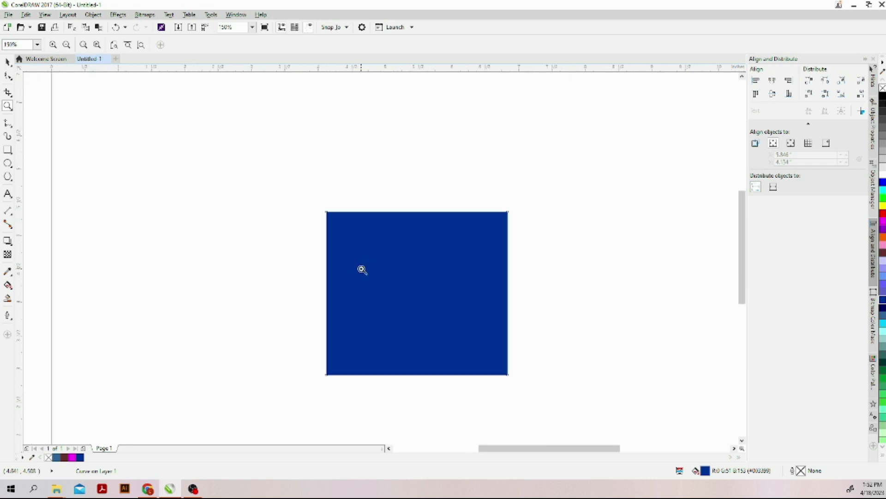
right_click(362, 270)
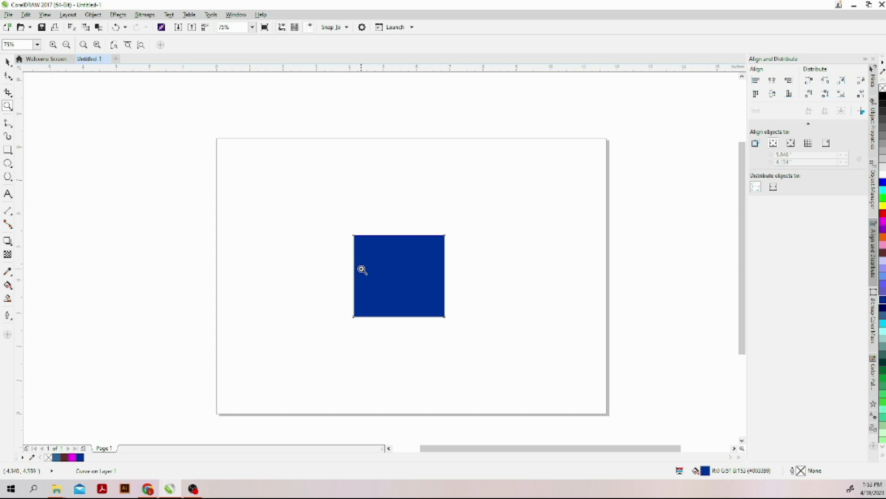
left_click(403, 288)
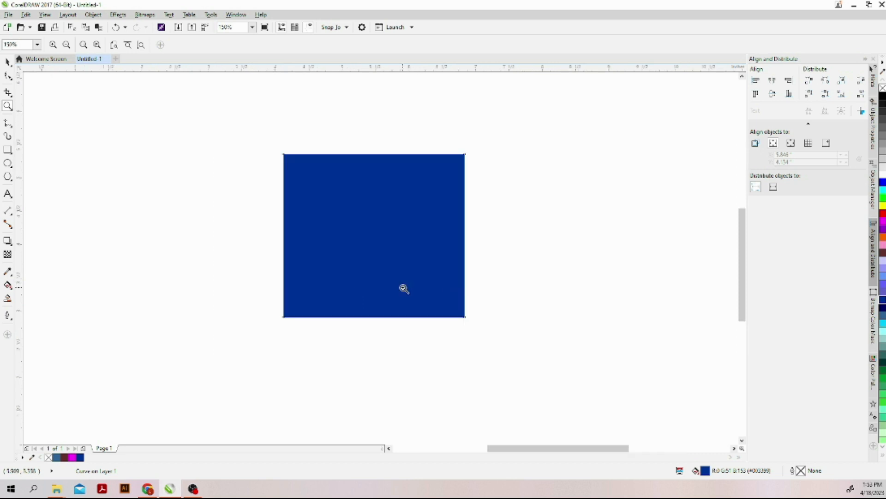
left_click(403, 288)
left_click(404, 288)
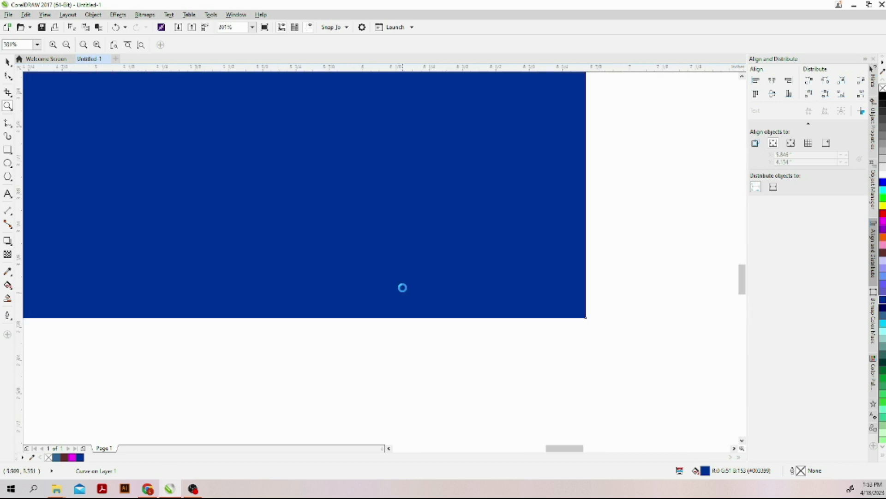
right_click(403, 289)
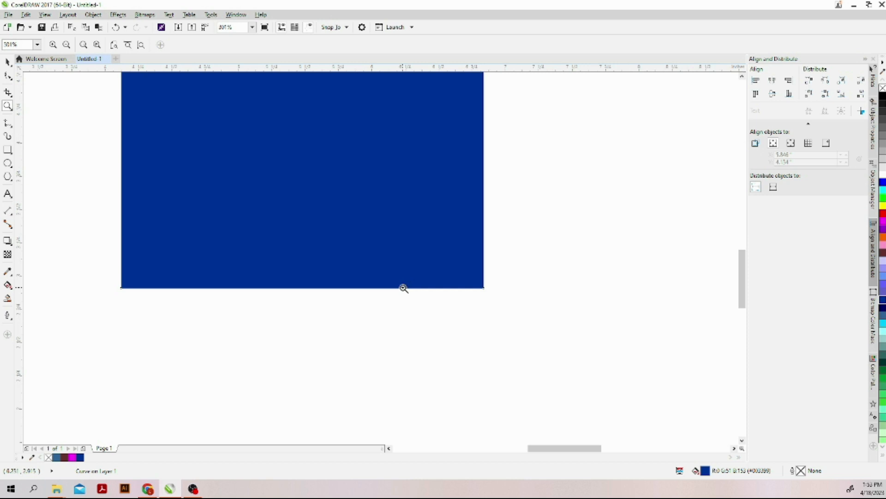
right_click(404, 289)
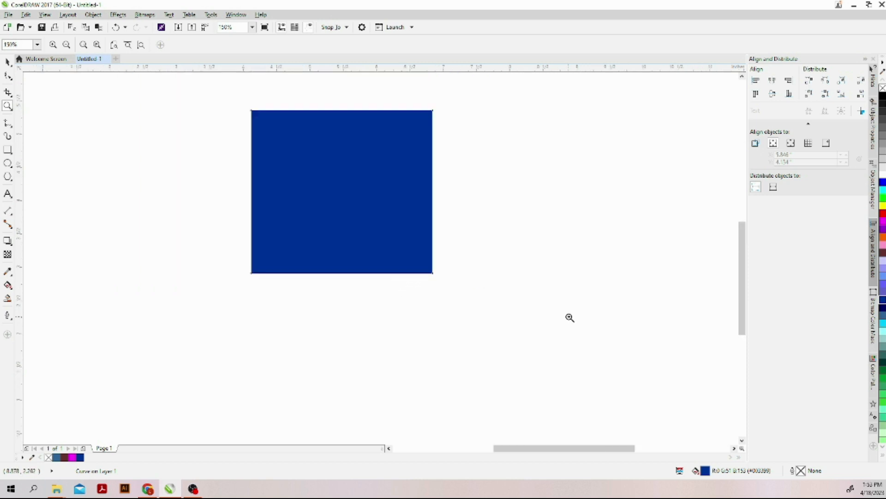
Step: Sketch a closed freehand curve about 1.77 by 2.79 in right of the rectangle and an open one about 1.92 by 1.65 in on its left
left_click(7, 123)
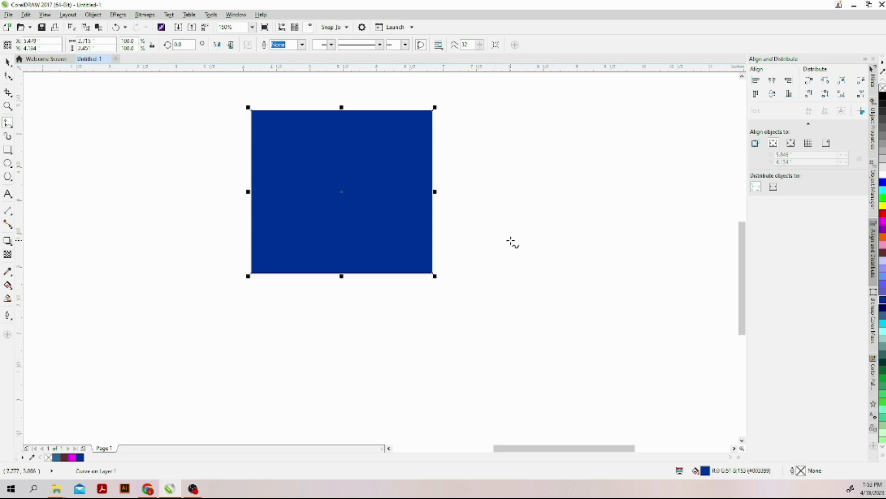
mouse_move(503, 237)
left_mouse_down()
mouse_move(475, 283)
mouse_move(495, 339)
mouse_move(560, 370)
mouse_move(576, 360)
mouse_move(592, 301)
mouse_move(584, 229)
mouse_move(516, 185)
mouse_move(503, 237)
left_mouse_up()
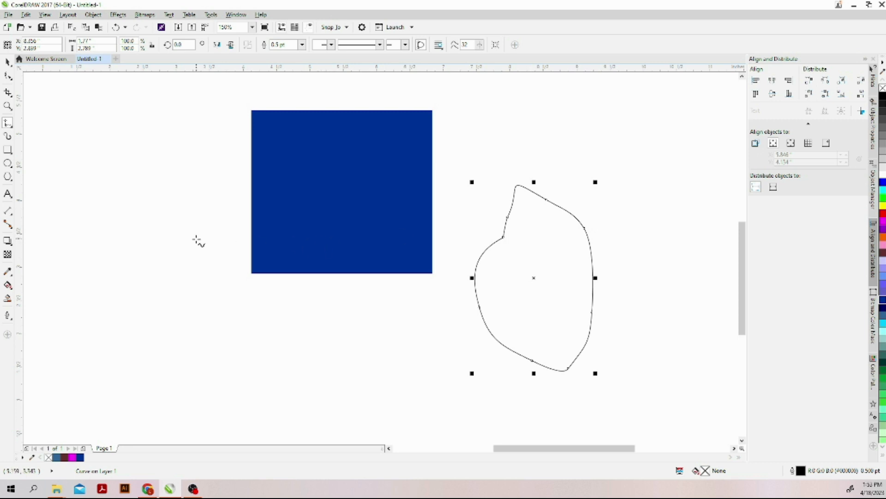
mouse_move(197, 239)
left_mouse_down()
mouse_move(132, 256)
mouse_move(123, 299)
mouse_move(133, 322)
mouse_move(167, 339)
mouse_move(217, 336)
mouse_move(249, 309)
mouse_move(244, 269)
mouse_move(196, 235)
left_mouse_up()
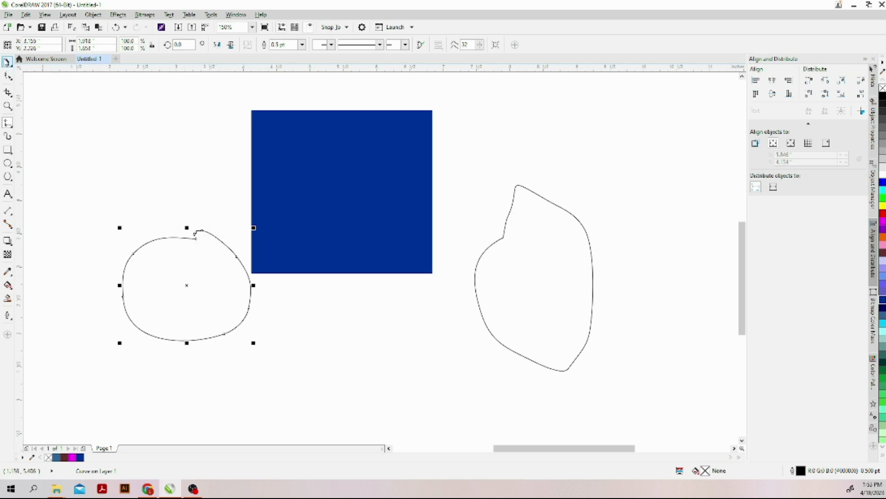
Step: Fill the closed freehand curve right of the rectangle with the dark blue from the document palette
left_click(7, 62)
left_click(537, 366)
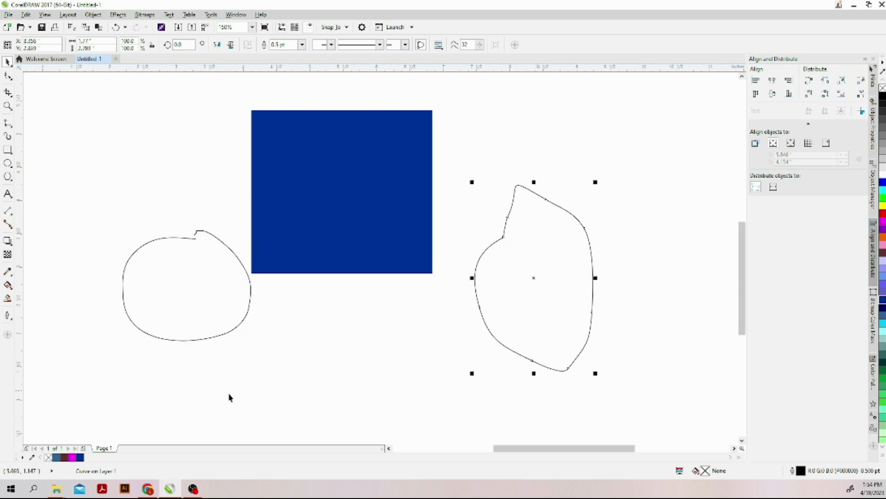
left_click(80, 457)
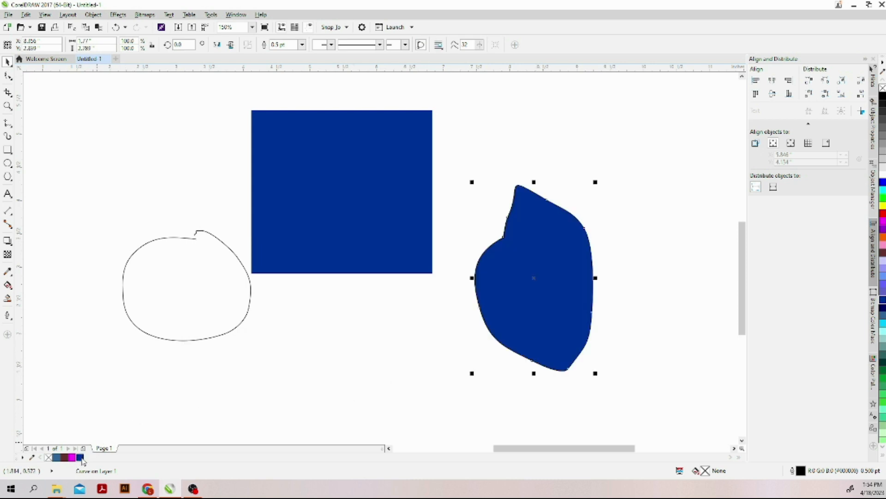
Step: Try to fill the open freehand curve left of the rectangle with magenta
left_click(179, 340)
left_click(179, 339)
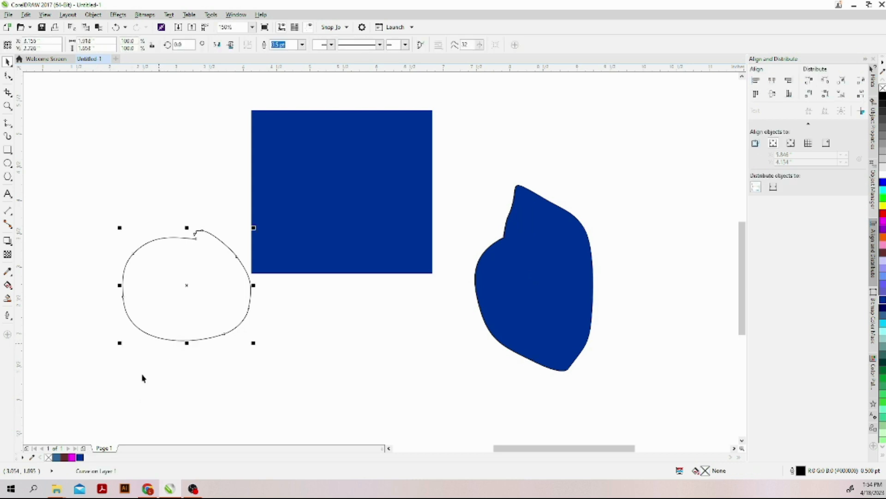
double_click(72, 457)
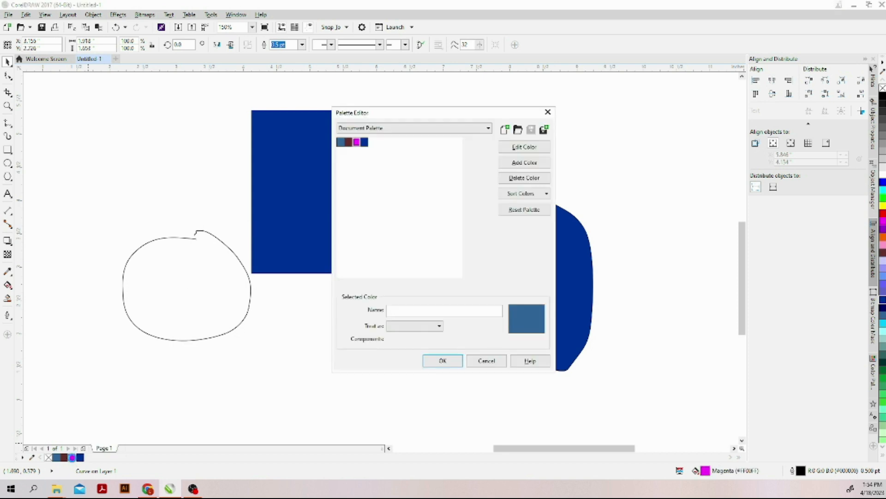
left_click(487, 361)
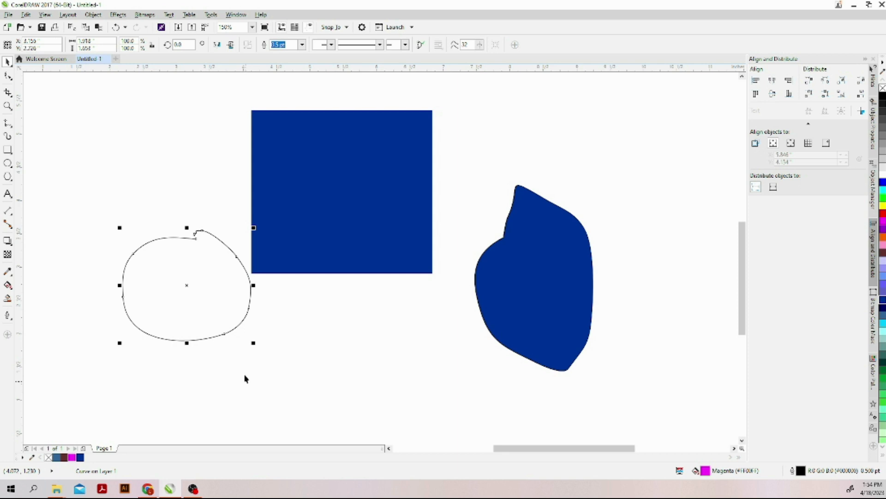
left_click(283, 343)
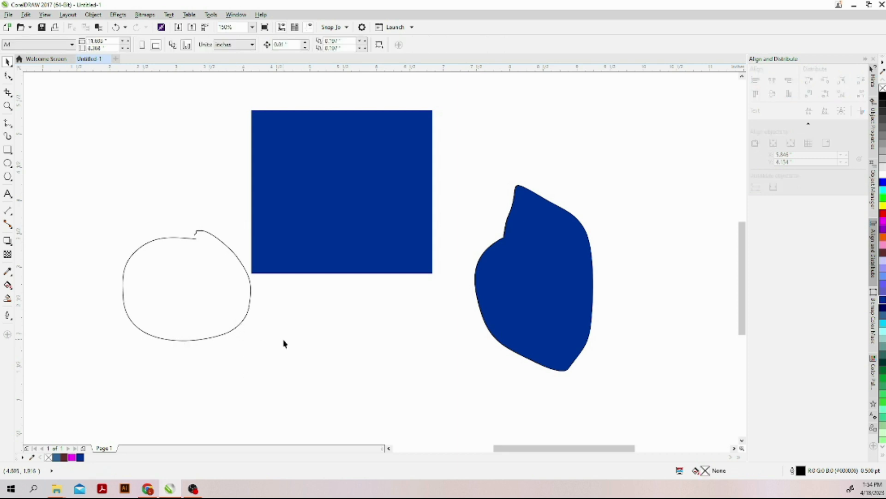
Step: Delete the open freehand curve left of the blue rectangle
left_click(193, 239)
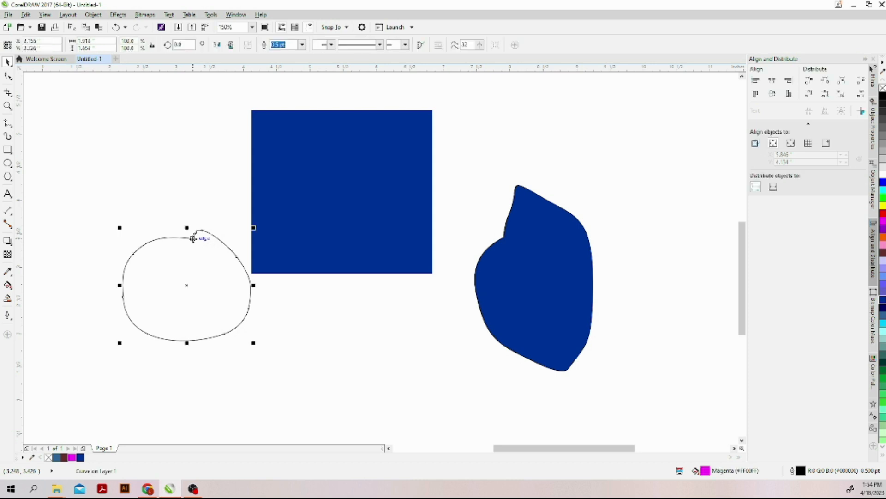
key("Delete")
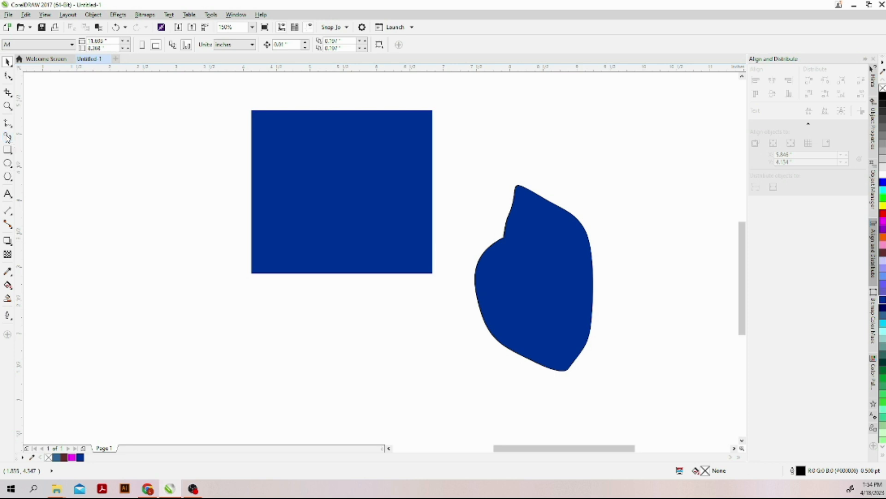
Step: Paint an S-shaped Artistic Media stroke with the 0.04 in preset brush left of the blue rectangle
left_click(8, 136)
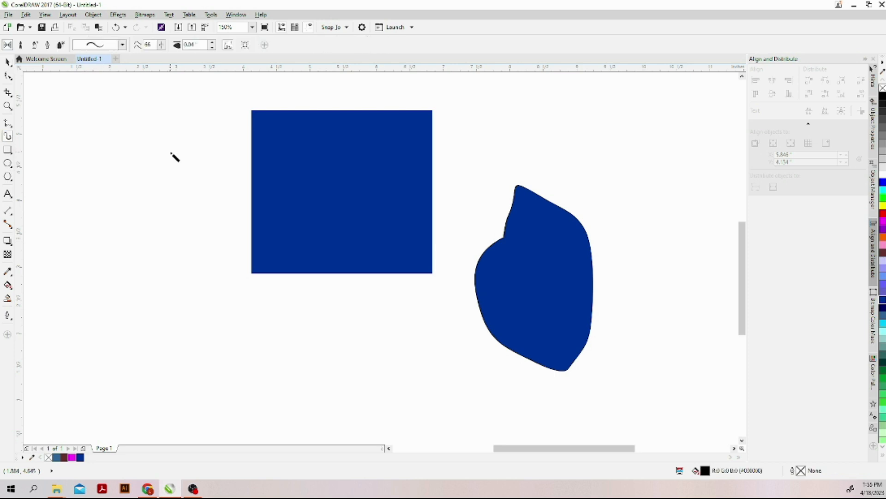
mouse_move(169, 152)
left_mouse_down()
mouse_move(134, 177)
mouse_move(135, 198)
mouse_move(162, 238)
mouse_move(131, 273)
left_mouse_up()
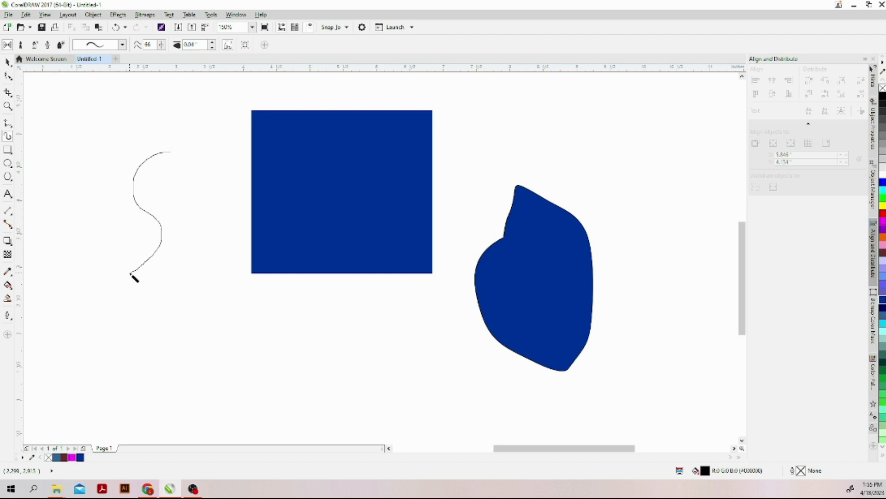
left_click_drag(131, 273, 130, 273)
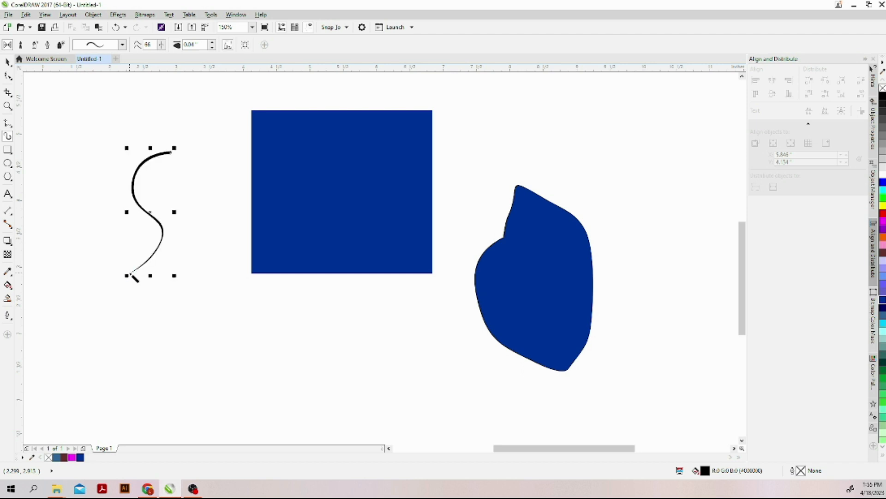
Step: Switch the S-shaped stroke to a preset that thins in the middle, and paint a second, longer S-shaped stroke beside it
left_click(123, 45)
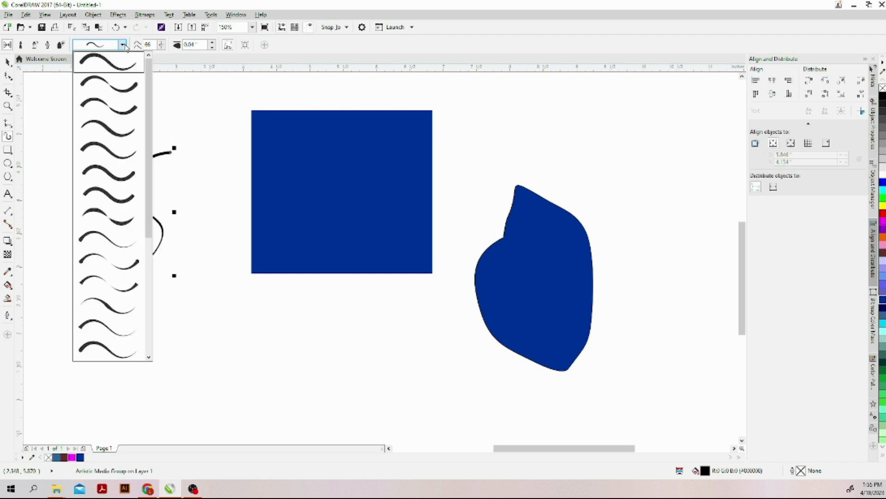
left_click(111, 97)
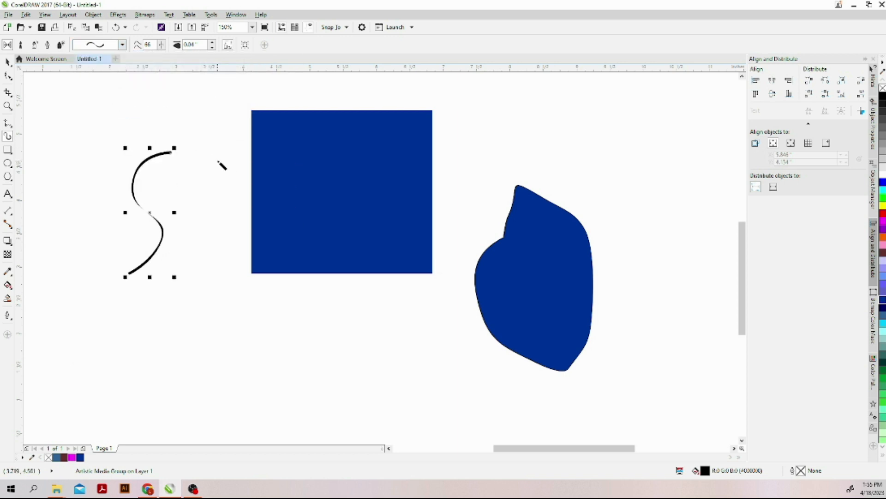
mouse_move(218, 162)
left_mouse_down()
mouse_move(189, 188)
mouse_move(180, 220)
mouse_move(194, 285)
mouse_move(157, 315)
mouse_move(139, 318)
left_mouse_up()
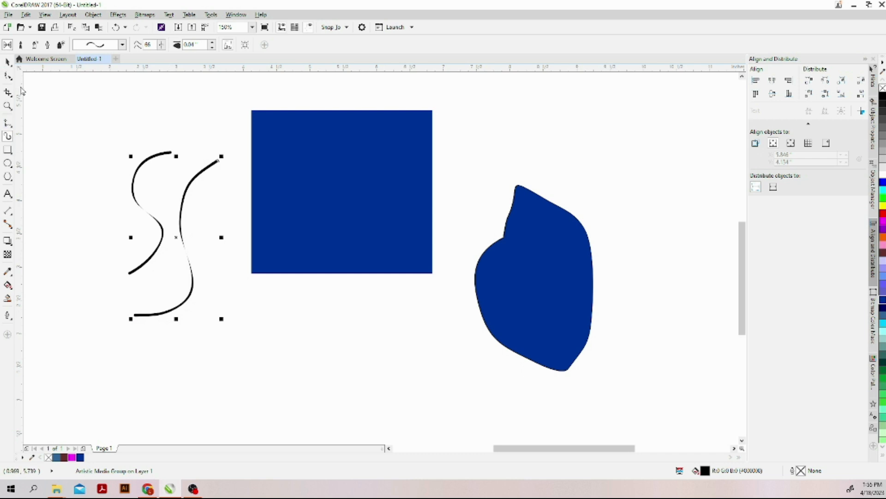
Step: Delete both S-shaped Artistic Media strokes beside the blue rectangle
left_click(8, 61)
mouse_move(87, 124)
left_mouse_down()
mouse_move(195, 253)
mouse_move(253, 342)
left_mouse_up()
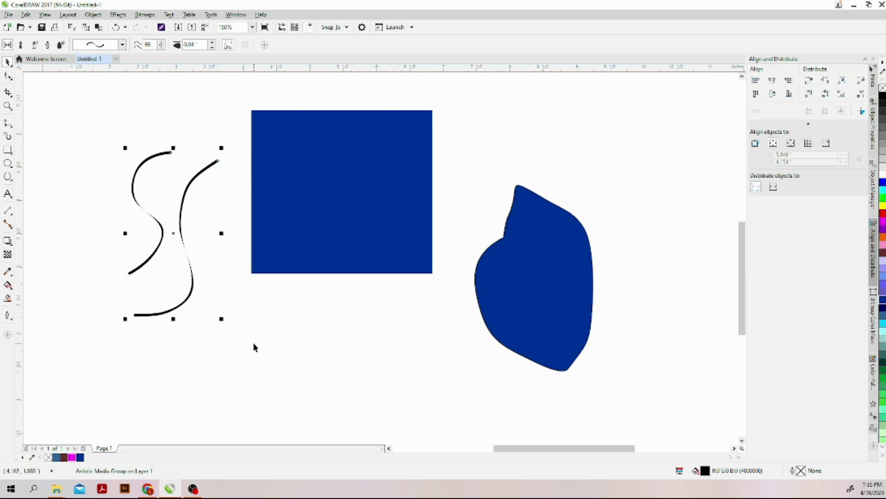
key("Delete")
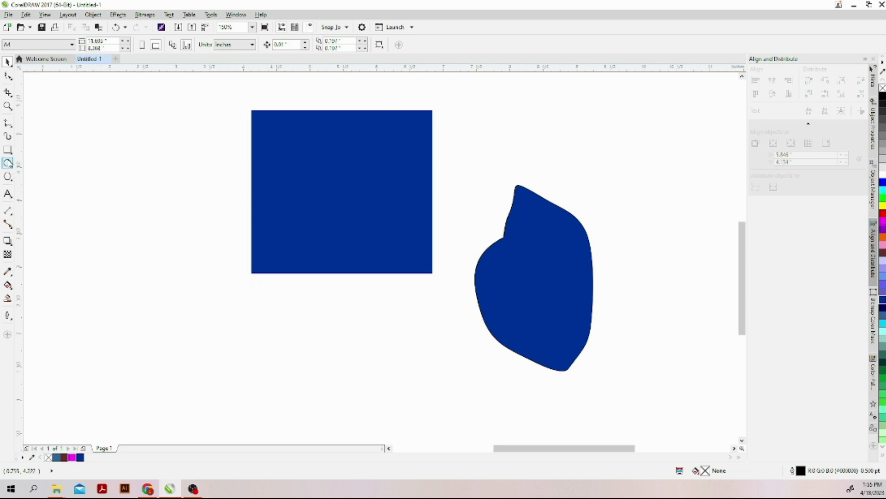
Step: Draw an ellipse about 2.02 × 1.96 in overlapping the blue rectangle's left edge and a circle about 1.9 in wide below the rectangle
left_click(8, 163)
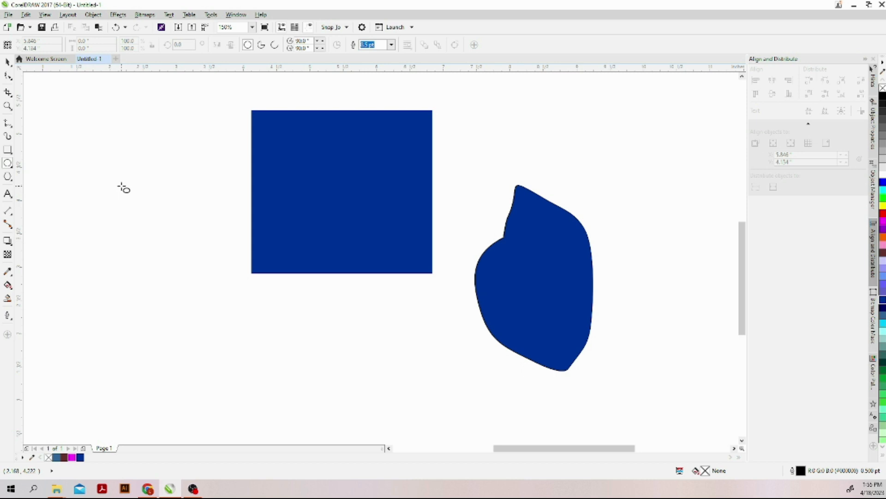
left_click_drag(122, 187, 257, 318)
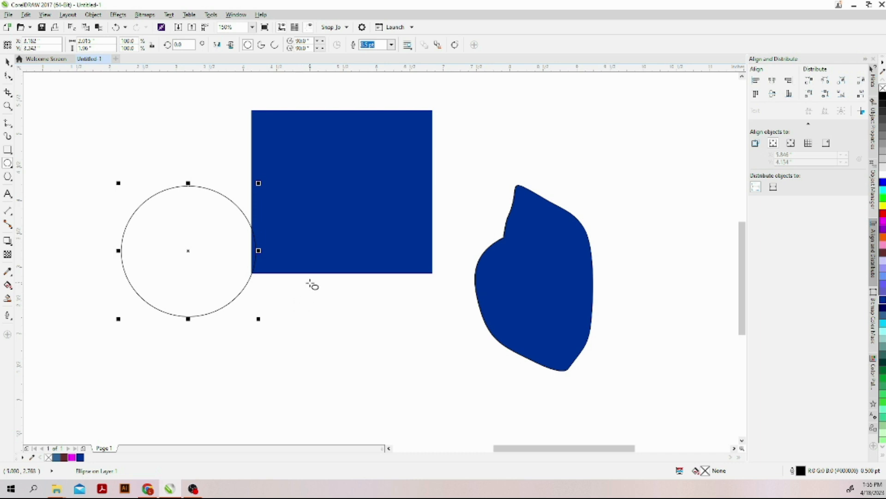
left_click_drag(310, 282, 392, 407)
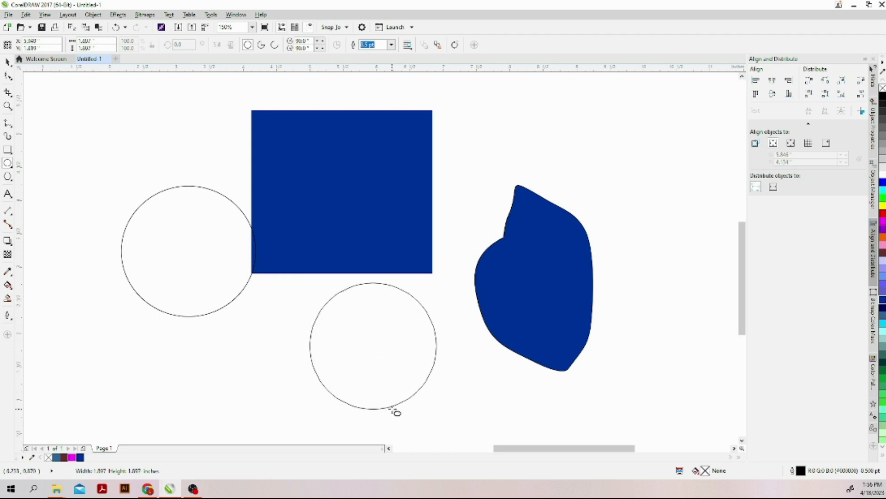
left_click_drag(392, 409, 394, 411)
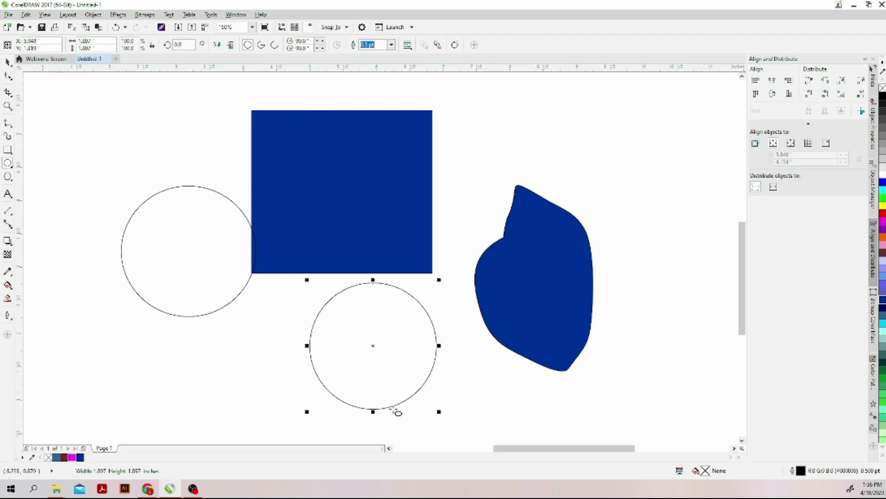
Step: Draw a circle about 2.17 in wide left of the blue rectangle and a square about 2.28 in wide overlapping the blue freeform shape
left_click(76, 113)
left_click_drag(76, 113, 179, 259)
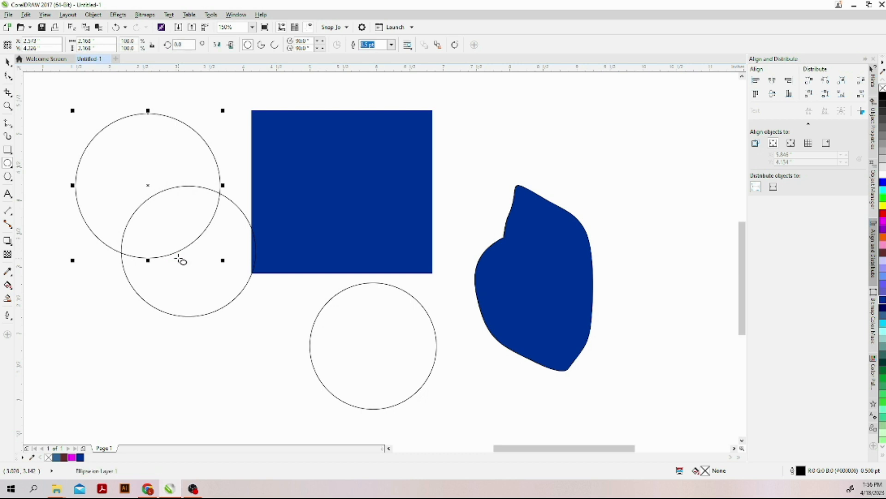
left_click(8, 149)
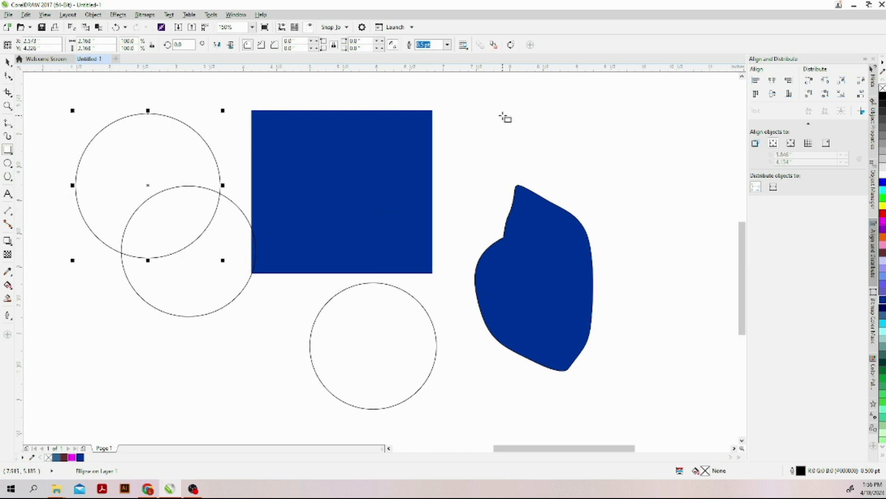
left_click_drag(503, 116, 632, 269)
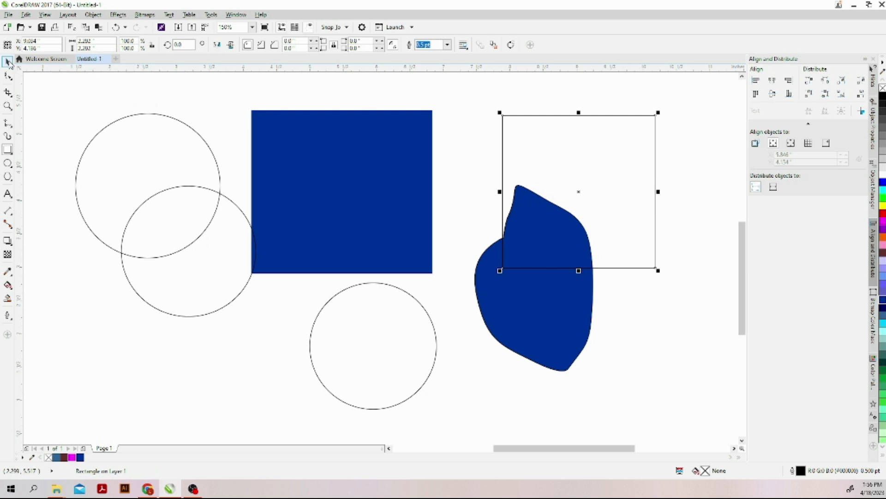
Step: Delete the unfilled square over the freeform shape and the ellipse overlapping the blue rectangle's left edge
left_click(9, 61)
left_click(159, 185)
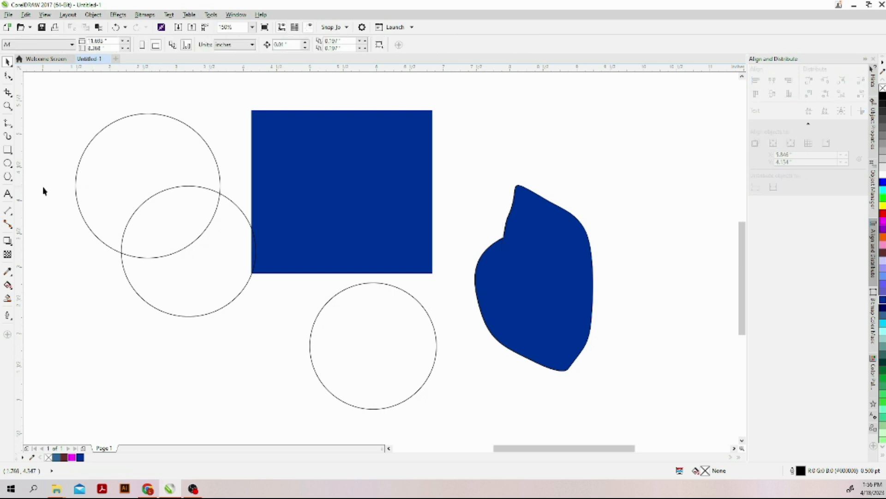
left_click(127, 225)
key("Delete")
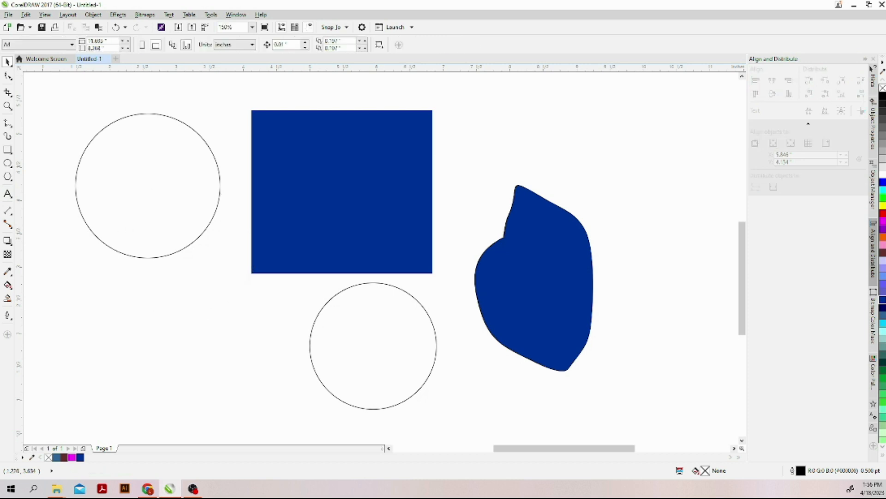
Step: Add the artistic text "Welcome Home" in 24 pt Arial below the left circle
left_click(8, 194)
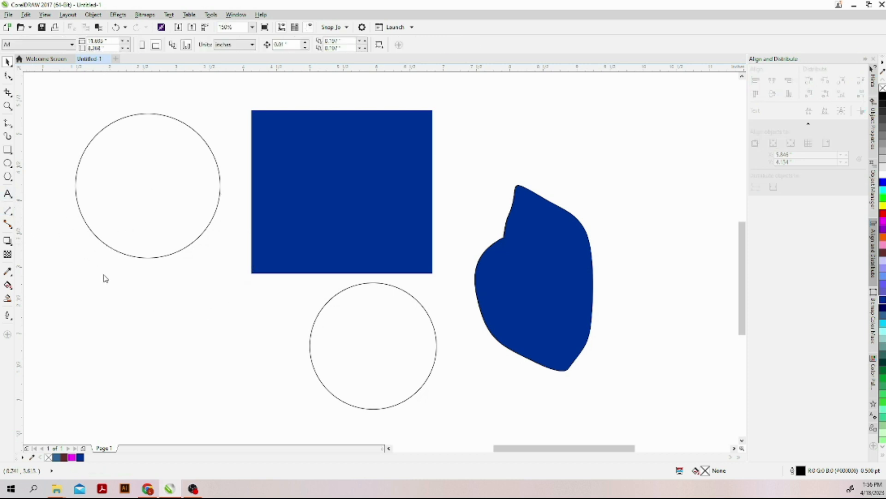
left_click(116, 323)
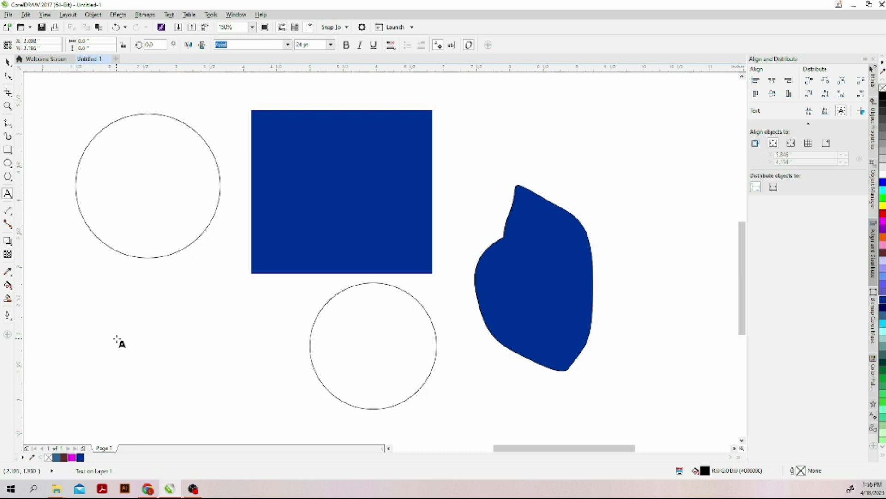
type("Welcome")
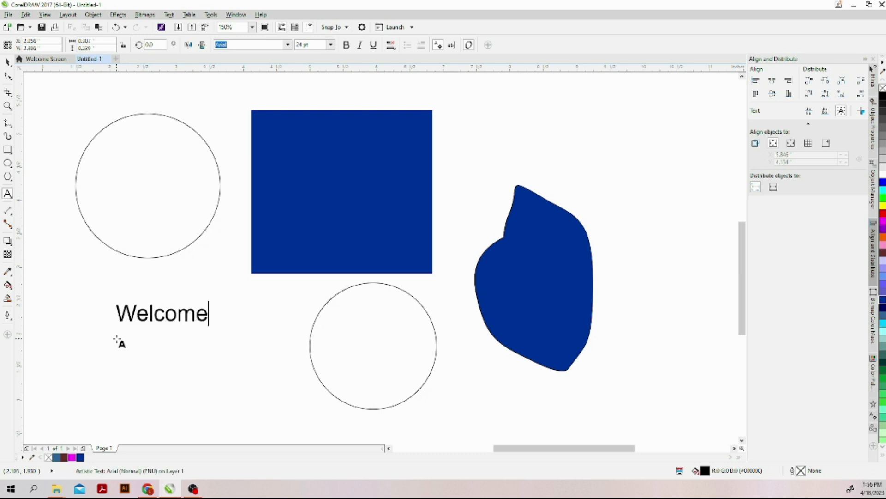
type(" Home")
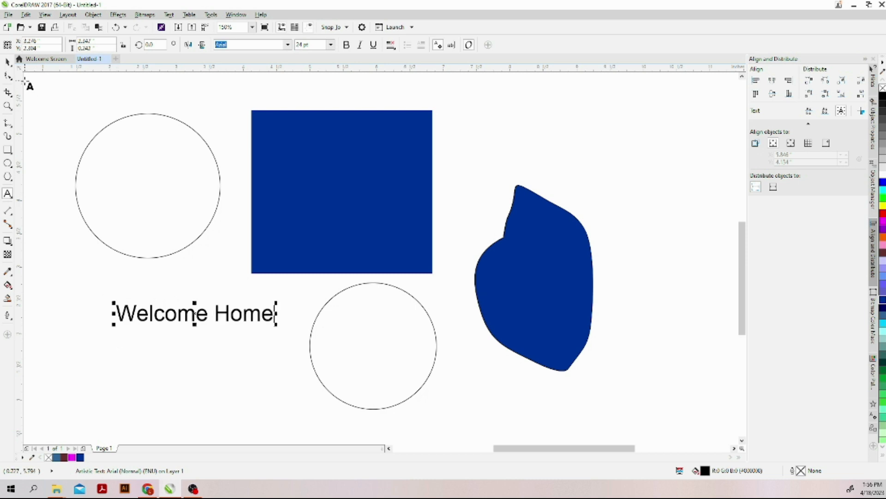
Step: Move the "Welcome Home" text up beneath the left circle, and move the blue rectangle to the right, behind the freeform shape
left_click(6, 63)
left_click(218, 318)
left_click_drag(218, 319, 190, 291)
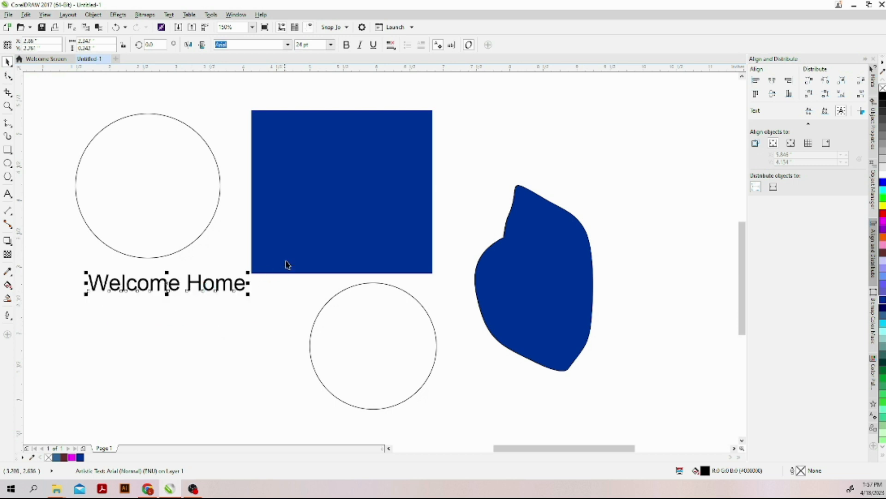
left_click_drag(295, 252, 603, 247)
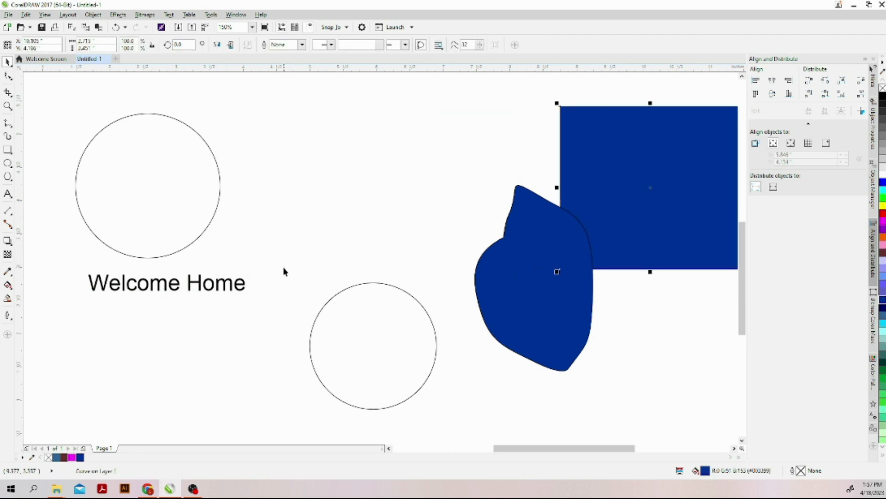
Step: Add the artistic text "food" in the empty space right of the left circle
left_click(8, 193)
left_click(250, 181)
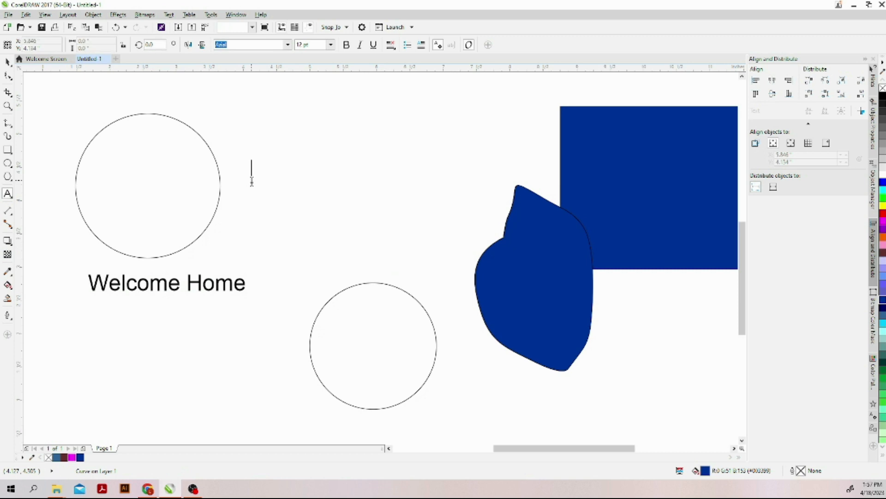
type("food")
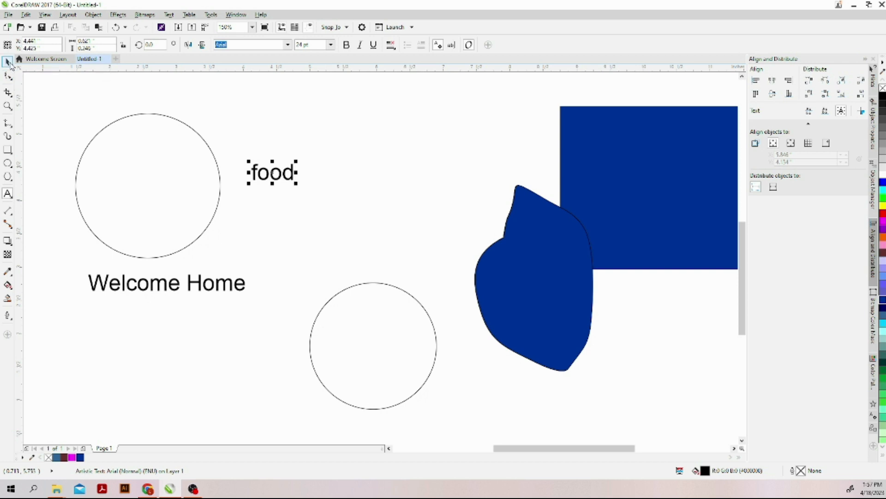
Step: Move "food" to the left circle's upper-right edge and bring "Welcome Home" closer to the circle's lower edge
left_click(9, 64)
left_click_drag(270, 173, 214, 120)
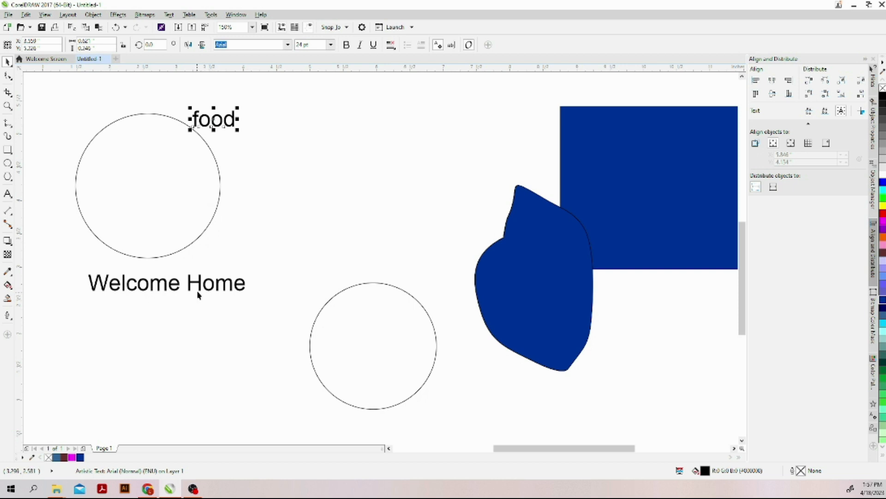
left_click_drag(202, 288, 201, 276)
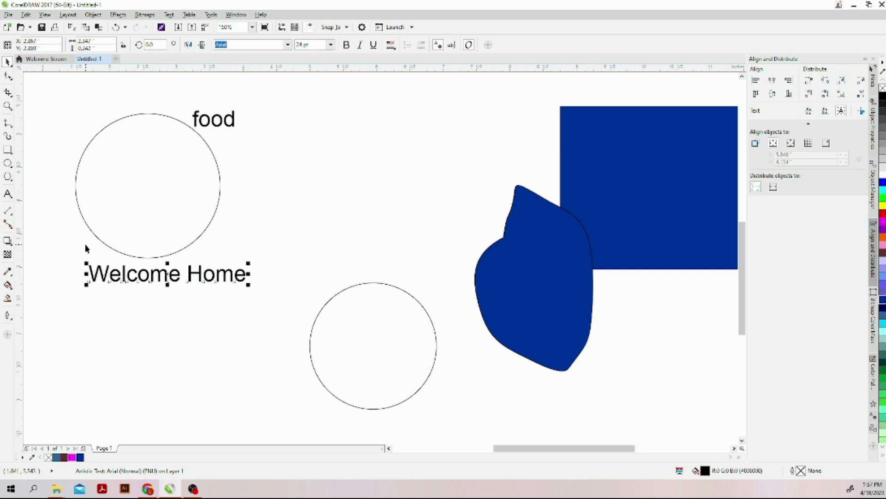
left_click(8, 194)
left_click_drag(291, 114, 490, 376)
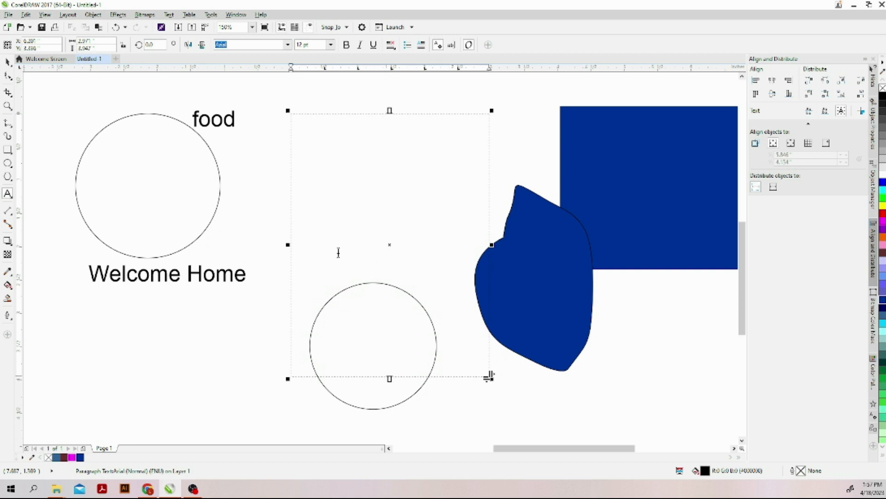
key("ctrl+z")
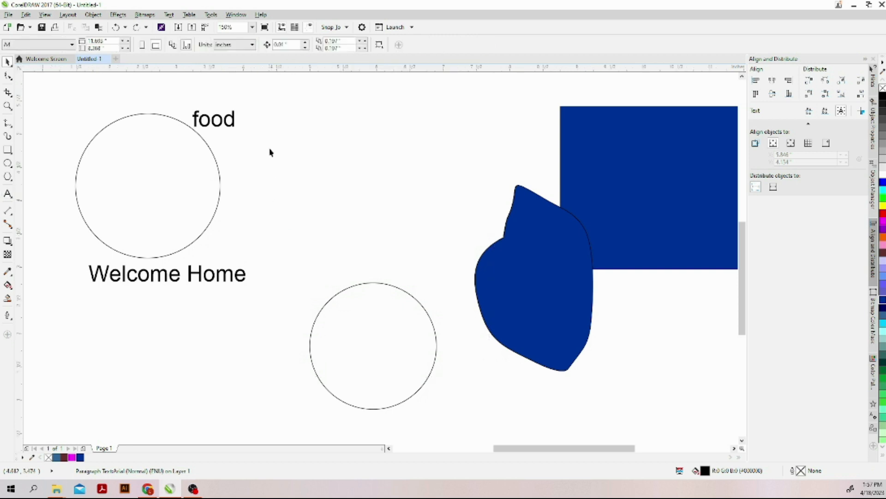
Step: Draw a paragraph text frame about 2.49 × 3.07 in right of "food" and enter "dvjvdkkfdhkbkfkbkdfbkksfbjbfjb,mfbdj..,kf.kbkjbf.skbkb.k"
left_click(8, 193)
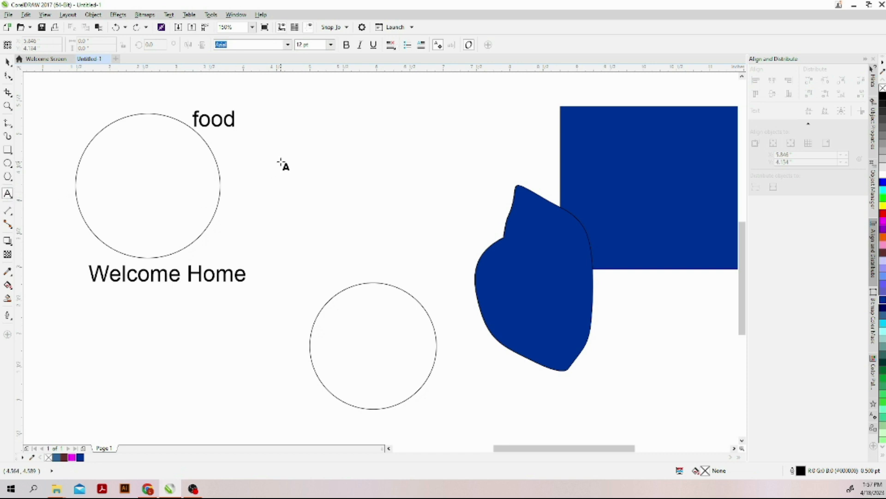
left_click_drag(288, 134, 429, 303)
left_click_drag(444, 318, 456, 341)
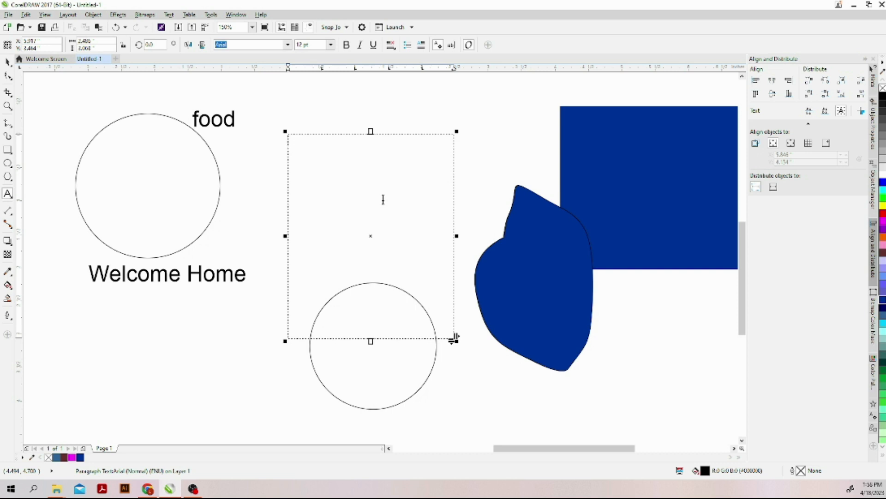
type("dvjvdkkfdhkbkfkbkdfbkksfbjbfjb,mfbdj..,kf.kbk")
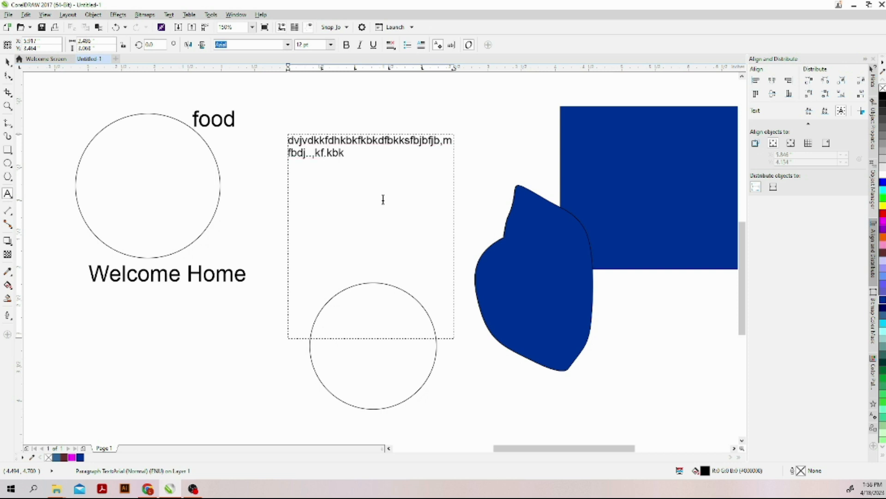
type("jbf.skbkb.k")
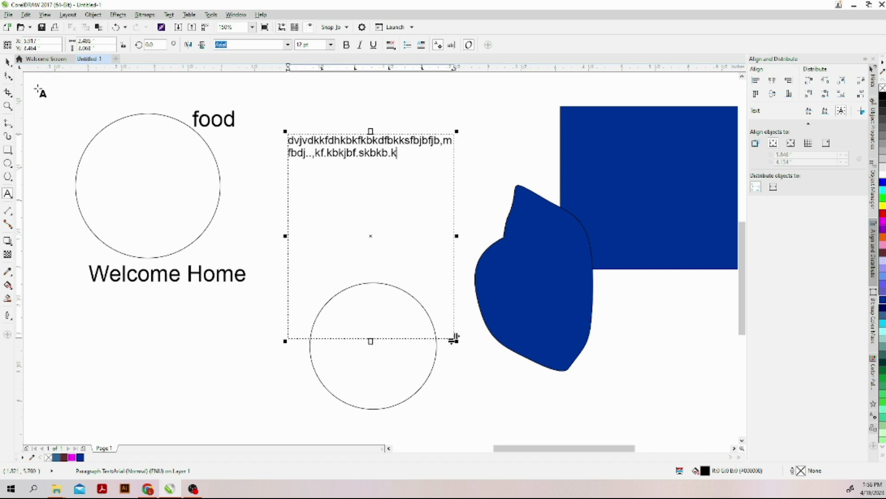
Step: Shift the paragraph text frame slightly to the left and set its text alignment to Left
left_click(7, 62)
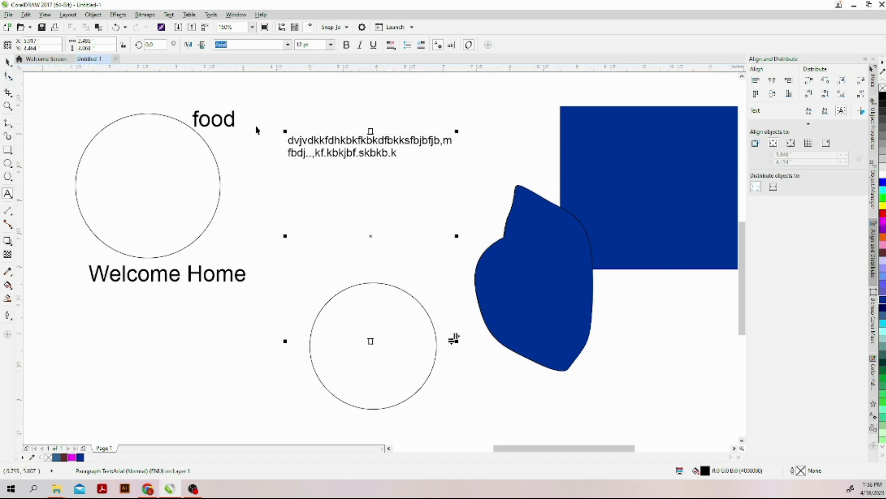
left_click_drag(372, 166, 362, 162)
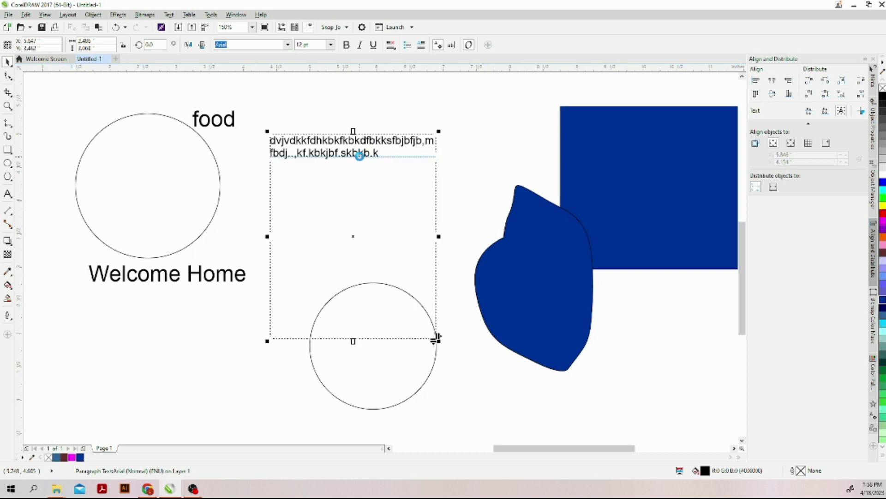
left_click(390, 45)
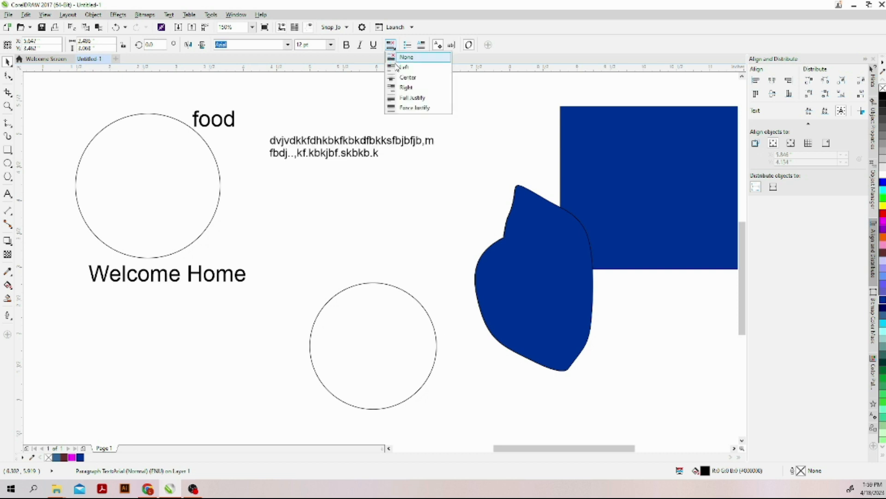
left_click(397, 68)
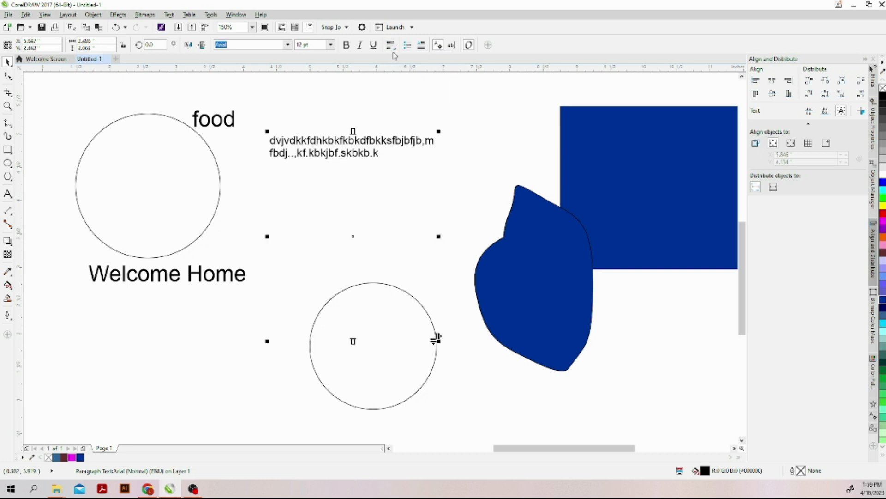
Step: Set the paragraph text's alignment to Force Justify
left_click(391, 45)
left_click(410, 77)
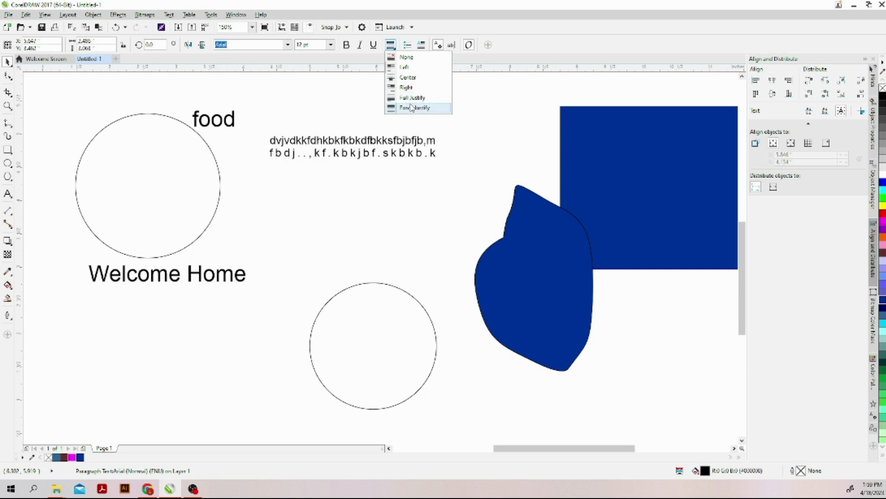
left_click(413, 107)
left_click(431, 120)
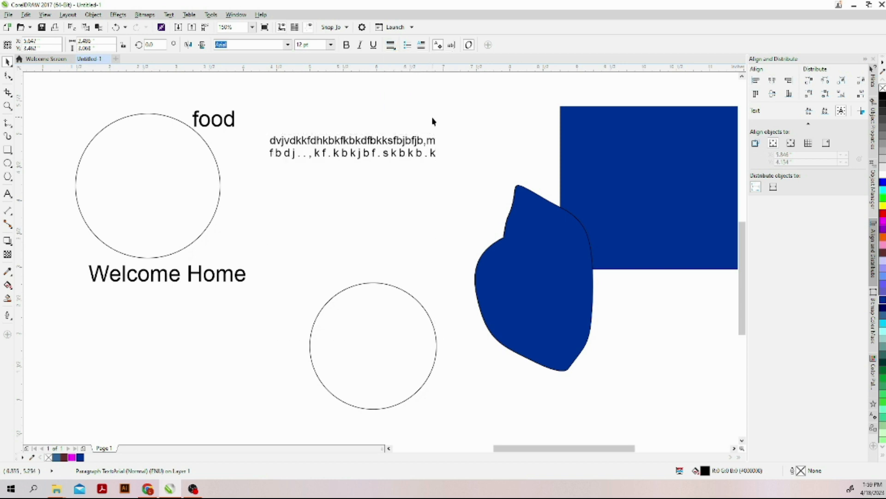
Step: Shorten the paragraph text frame from its lower edge so that it ends above the lower circle
left_click(370, 153)
left_click_drag(353, 341, 356, 220)
left_click(293, 253)
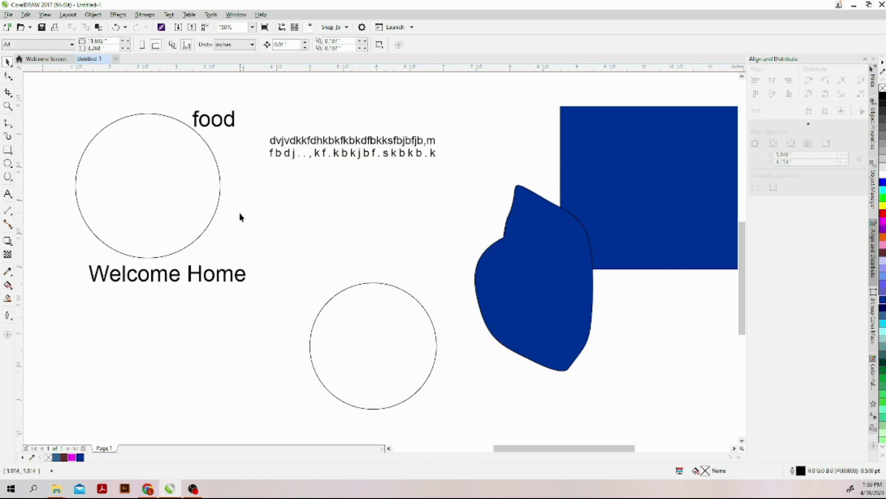
Step: Draw a straight connector line between the left side of the paragraph text frame and the right edge of the "food" circle
left_click(8, 211)
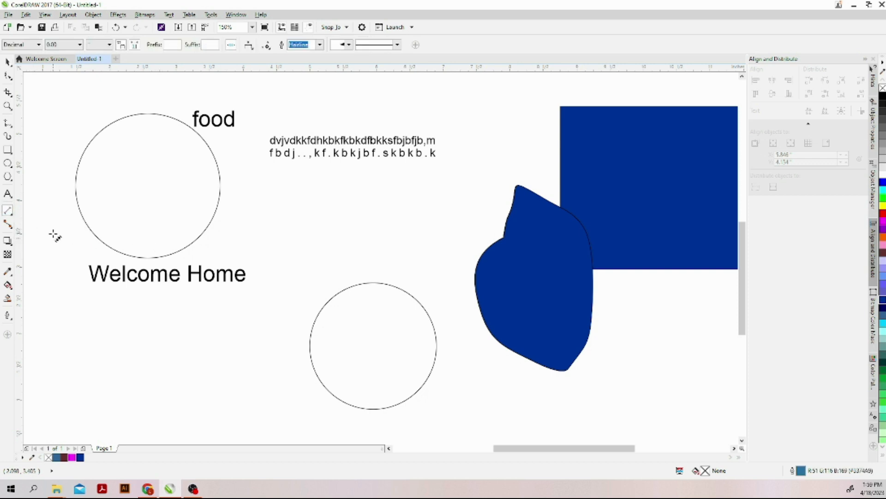
left_click(8, 224)
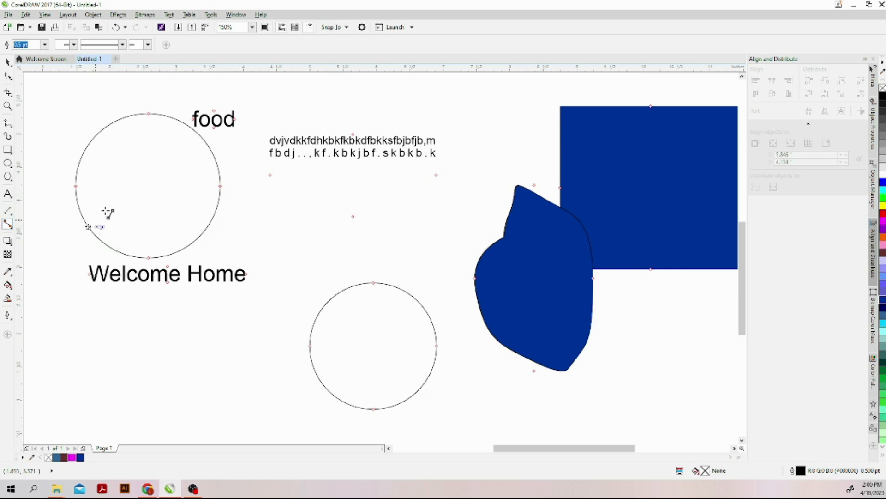
left_click(221, 185)
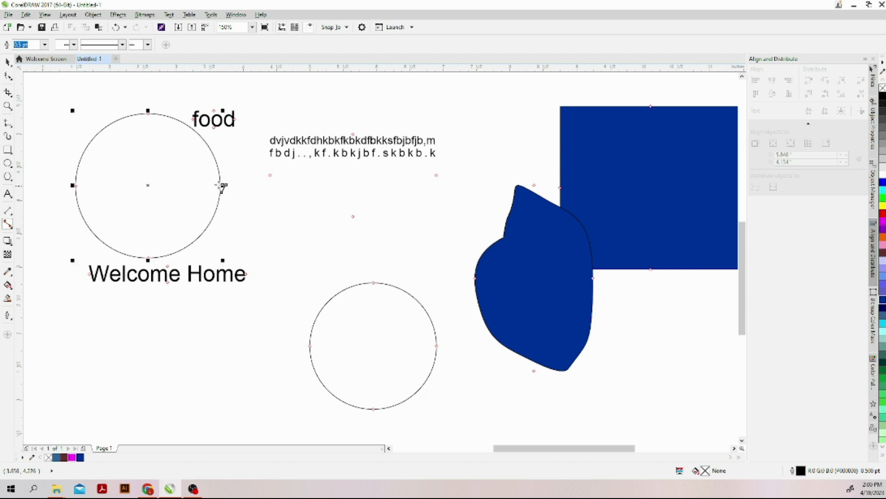
left_click(272, 177)
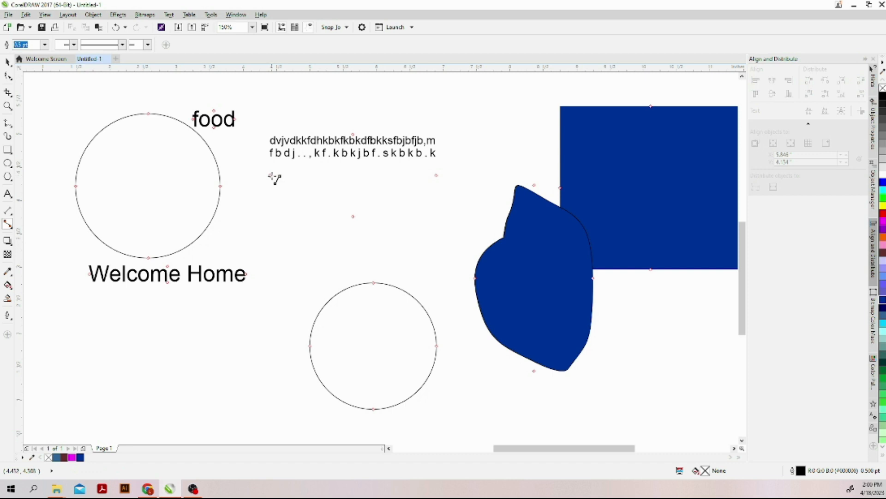
left_click_drag(270, 175, 219, 184)
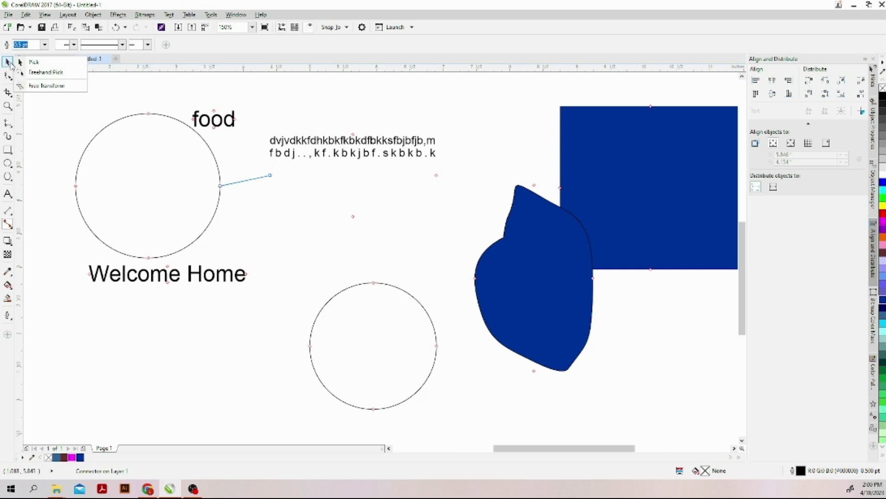
left_click(8, 62)
left_click(63, 134)
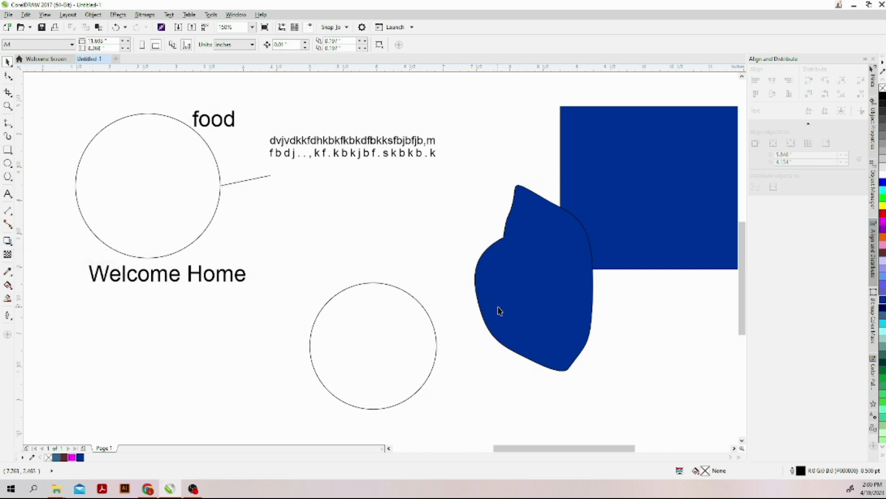
Step: Move the lower circle up and slightly left, closer to the paragraph text, and fill it with Dark Brown
left_click(415, 298)
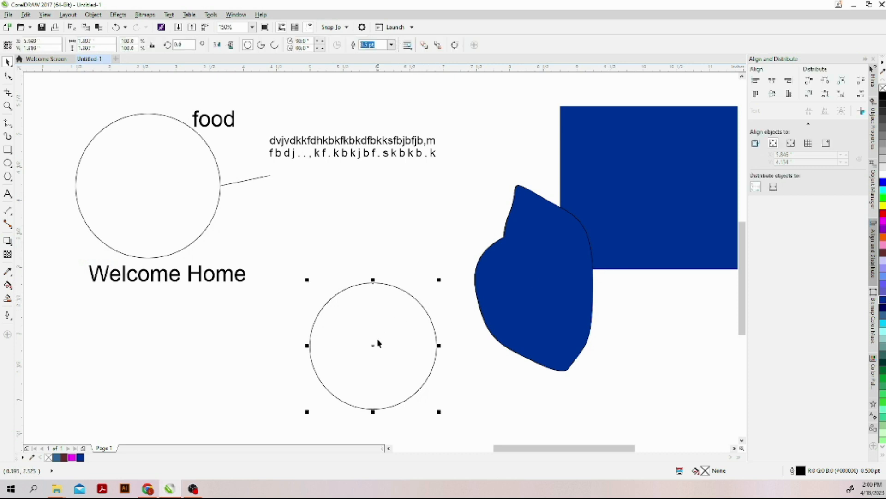
left_click_drag(354, 298, 330, 244)
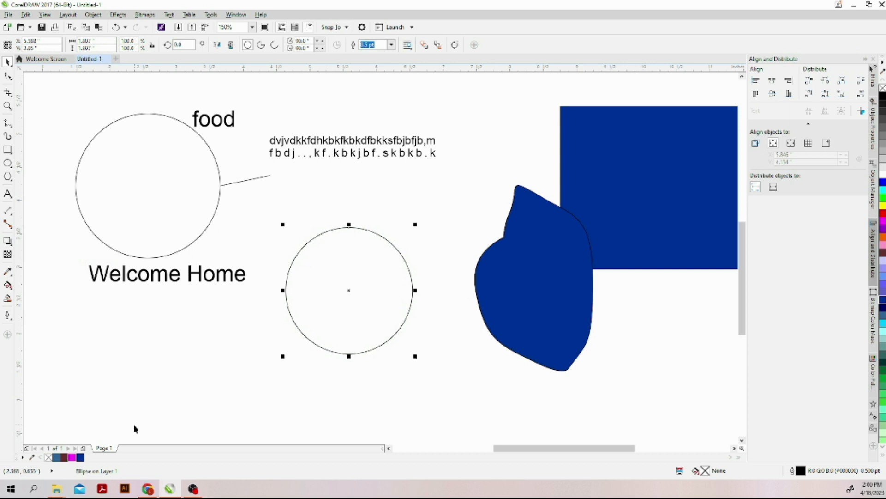
left_click(65, 457)
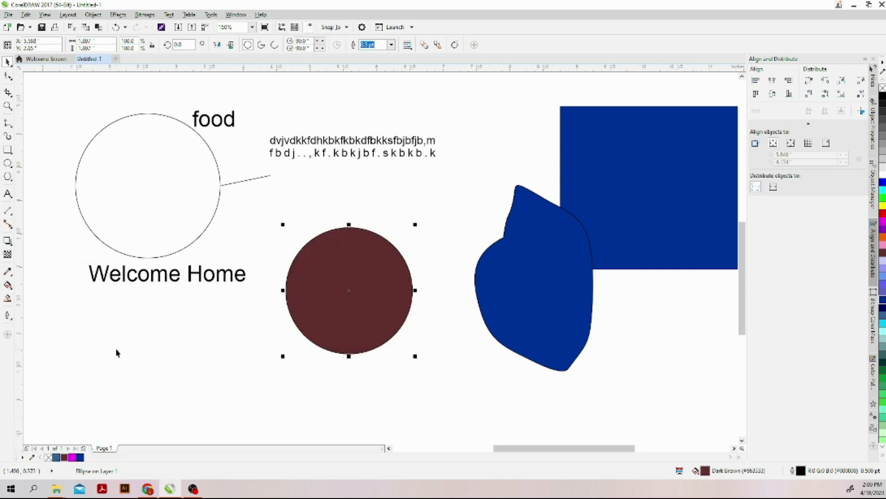
Step: Apply a drop shadow to the brown circle, running from its upper edge down to its lower edge
left_click(8, 240)
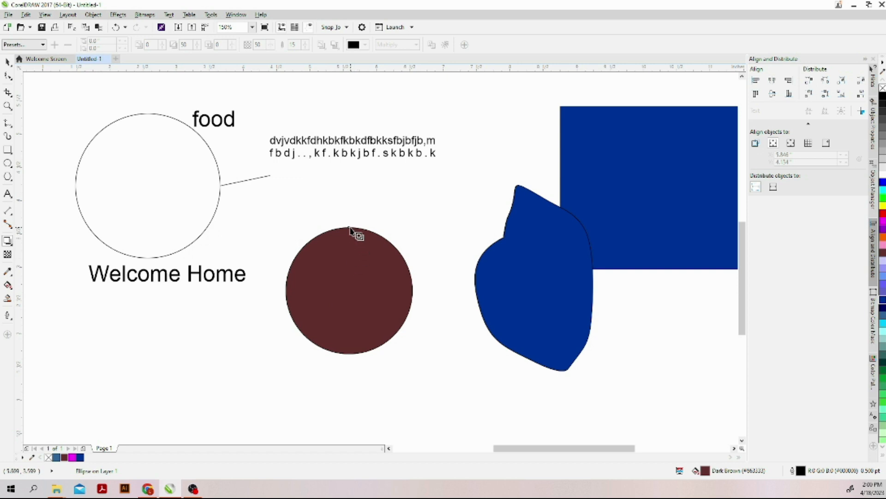
left_click_drag(349, 227, 353, 250)
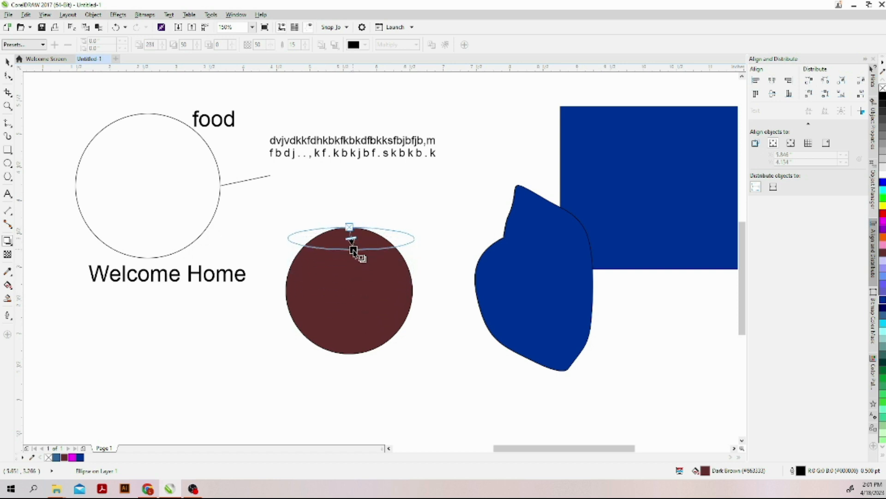
left_click_drag(353, 250, 349, 357)
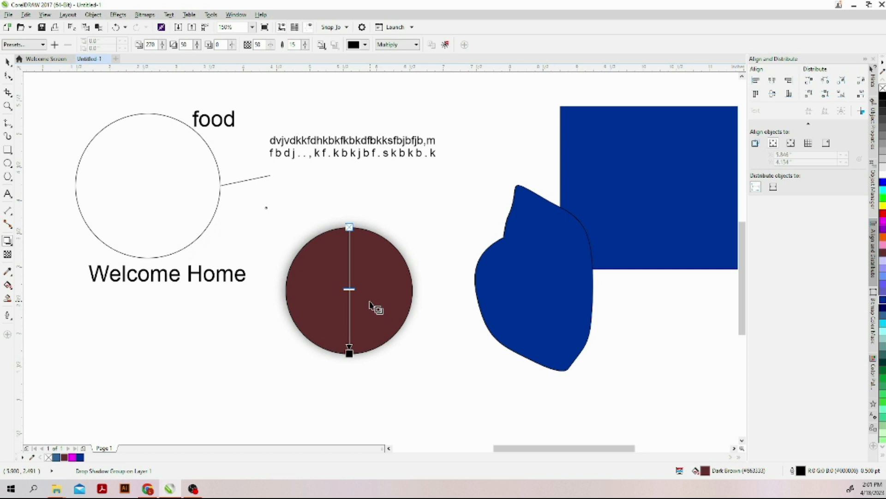
Step: Re-anchor the brown circle's drop shadow at its lower edge and extend it up to the upper edge
left_click_drag(349, 355, 353, 262)
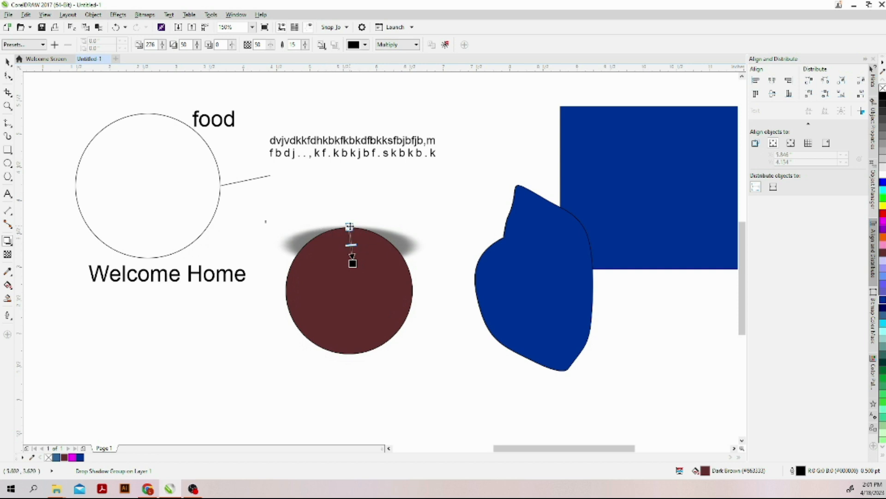
left_click_drag(350, 226, 353, 334)
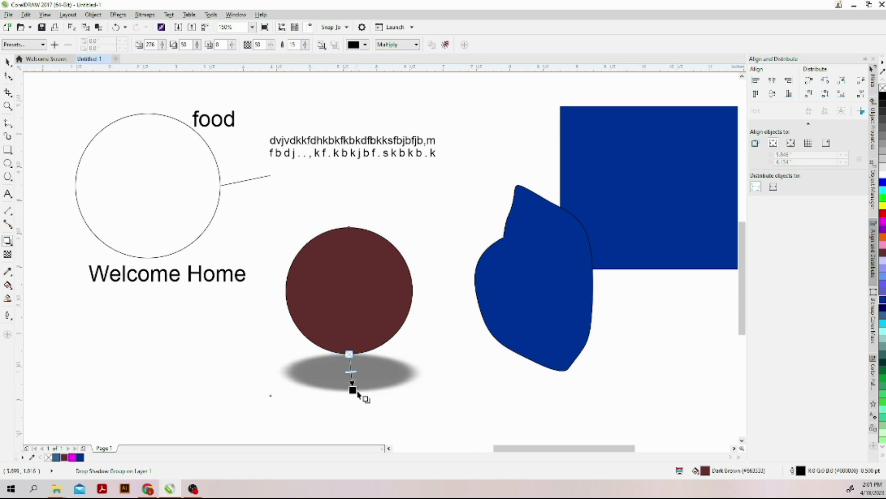
left_click_drag(352, 389, 349, 362)
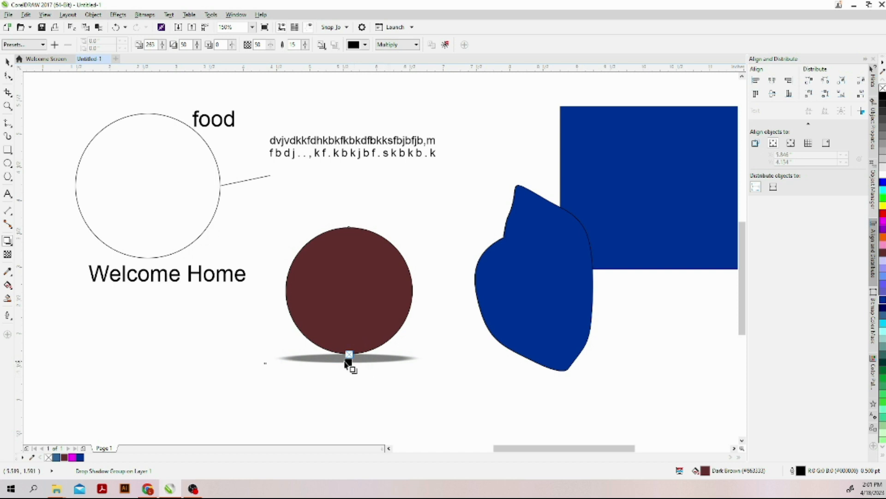
left_click_drag(349, 363, 352, 227)
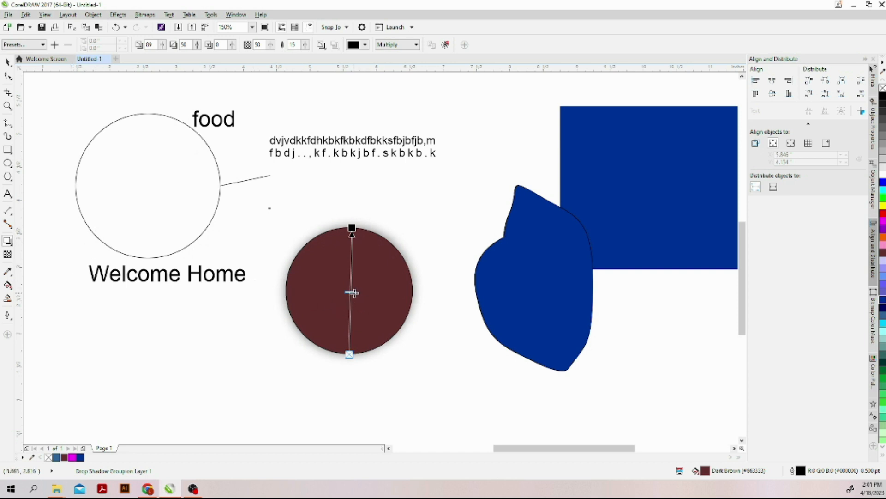
Step: Try stronger and weaker opacities for the brown circle's drop shadow, finish at 43, and deselect it
left_click_drag(353, 290, 354, 256)
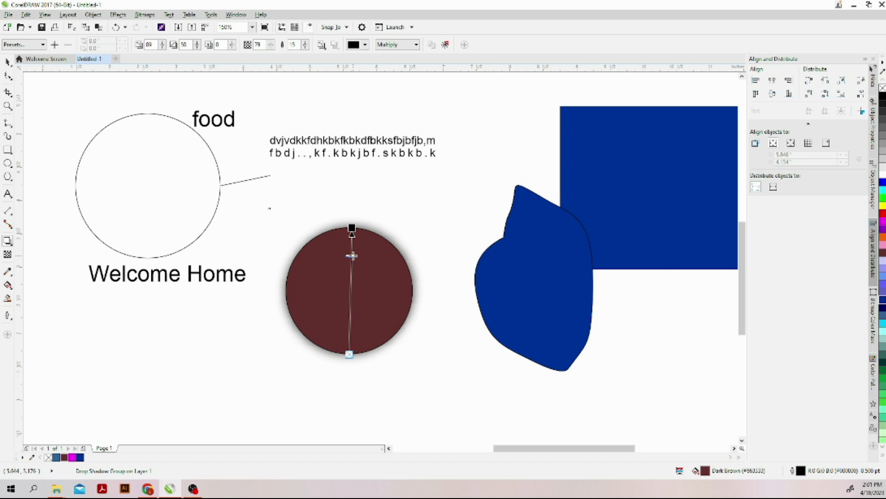
left_click_drag(352, 257, 349, 313)
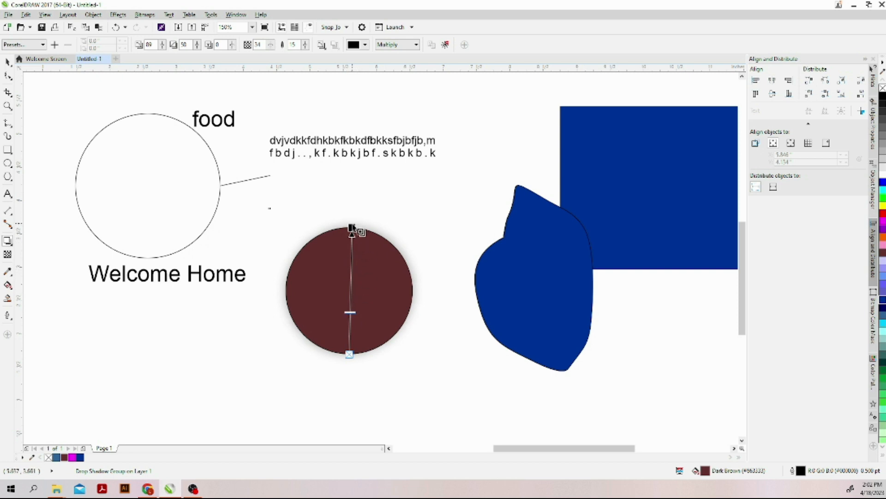
mouse_move(350, 312)
left_mouse_down()
mouse_move(352, 265)
mouse_move(350, 300)
left_mouse_up()
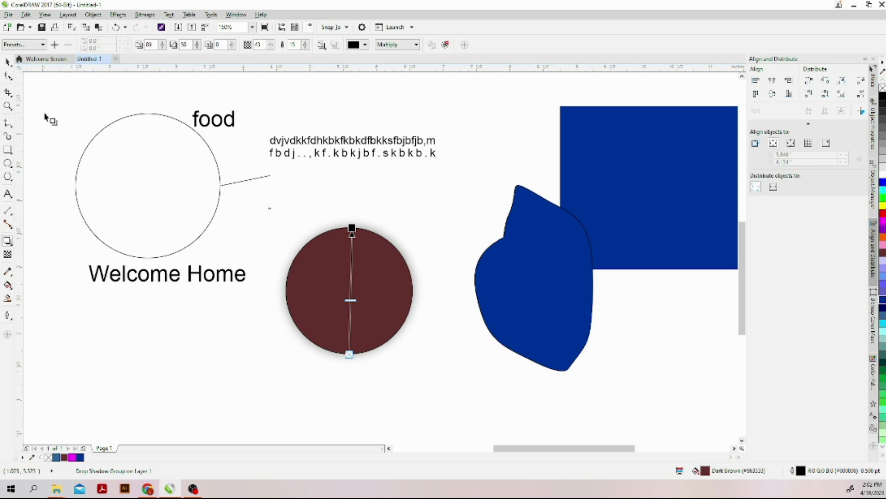
left_click(8, 62)
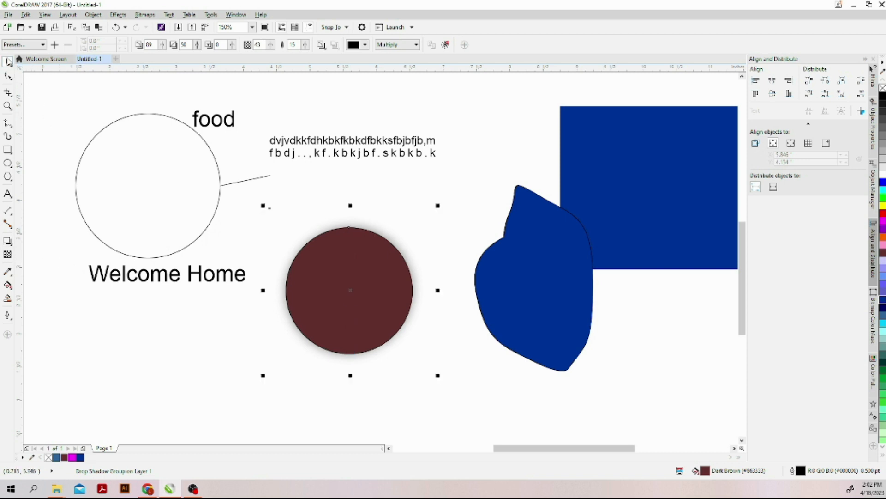
left_click(56, 174)
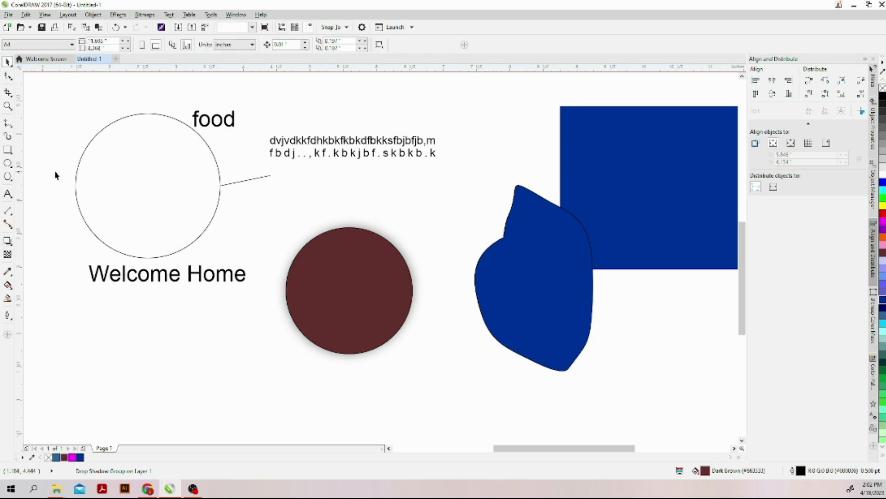
Step: Apply a uniform transparency of 57 to the navy blue curved shape beside the square
left_click(8, 254)
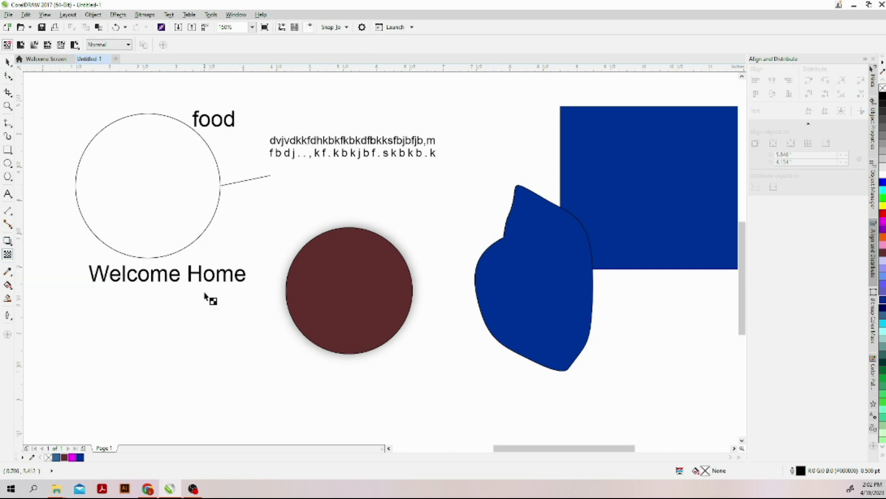
left_click(495, 290)
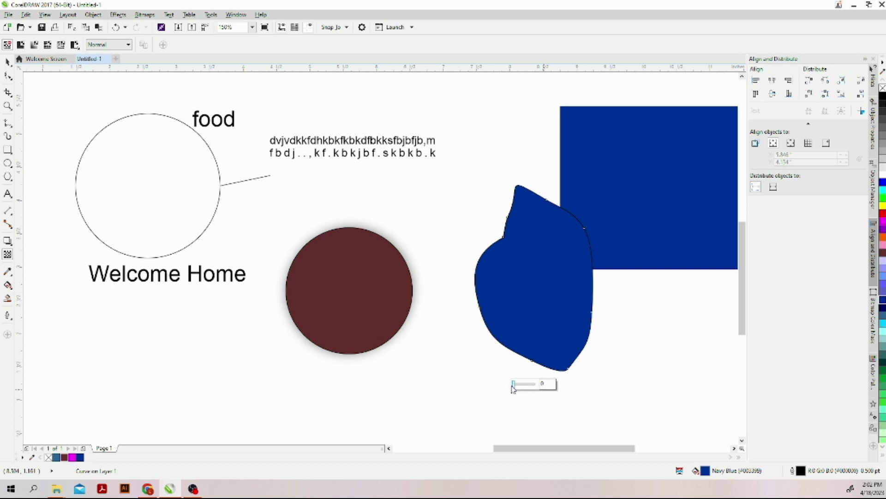
mouse_move(515, 387)
left_mouse_down()
mouse_move(543, 387)
mouse_move(528, 389)
left_mouse_up()
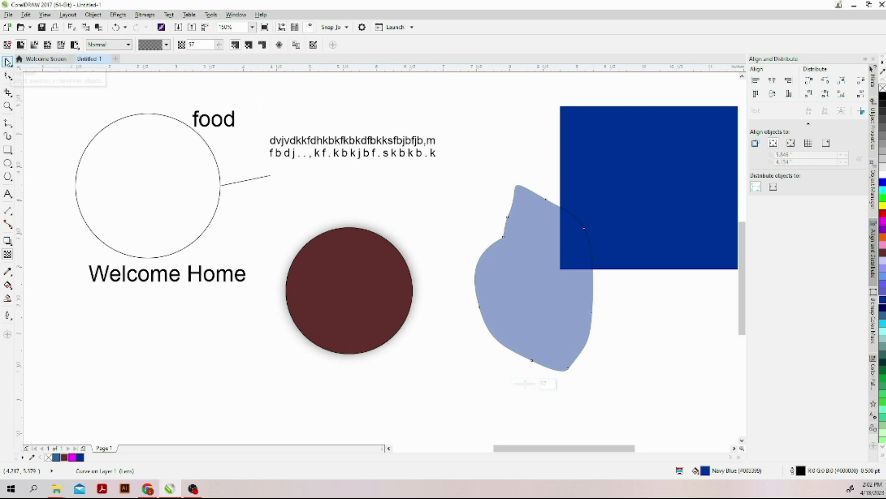
Step: Move the transparent curved shape so it overlaps the right side of the brown circle and bring it to the front
left_click(8, 62)
left_click_drag(579, 342, 468, 358)
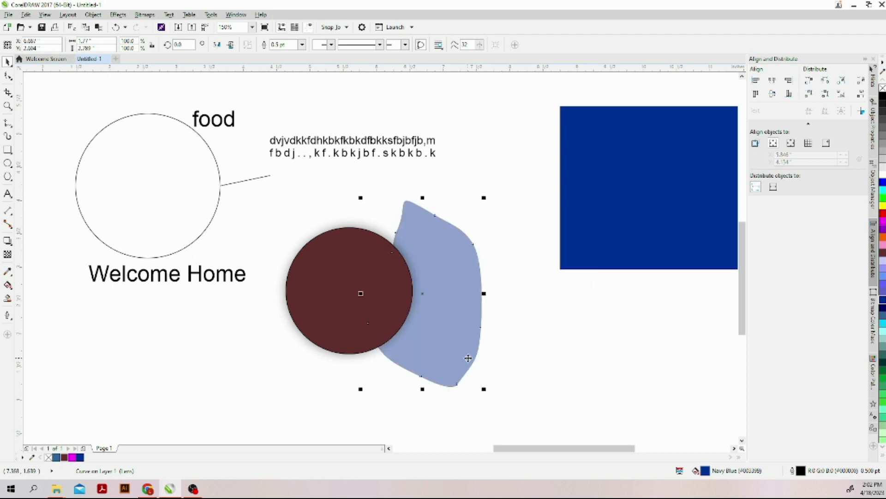
right_click(458, 333)
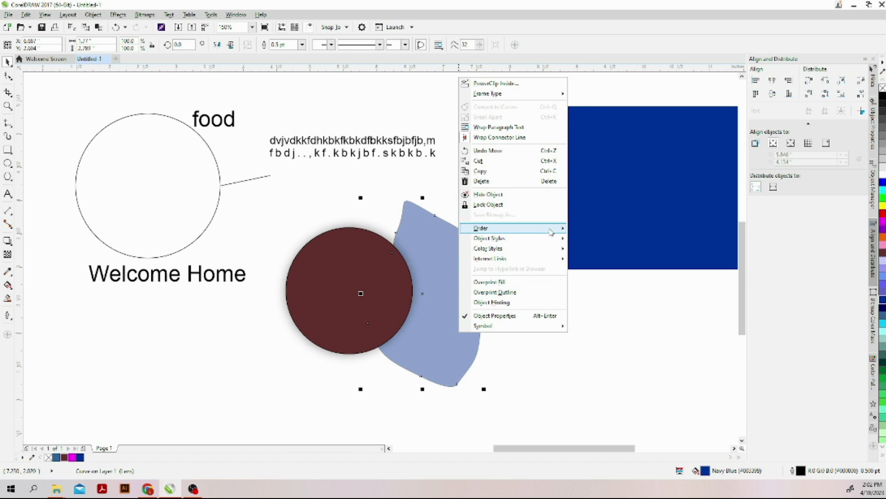
mouse_move(557, 228)
left_click(631, 239)
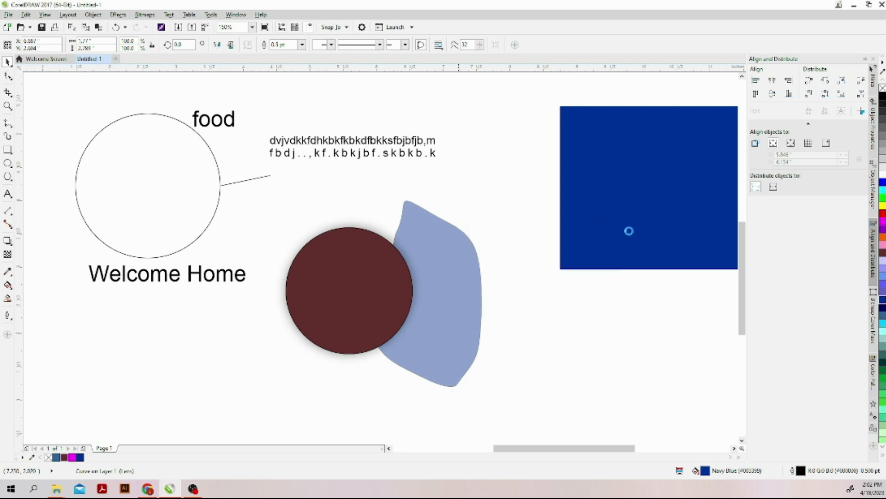
left_click(538, 287)
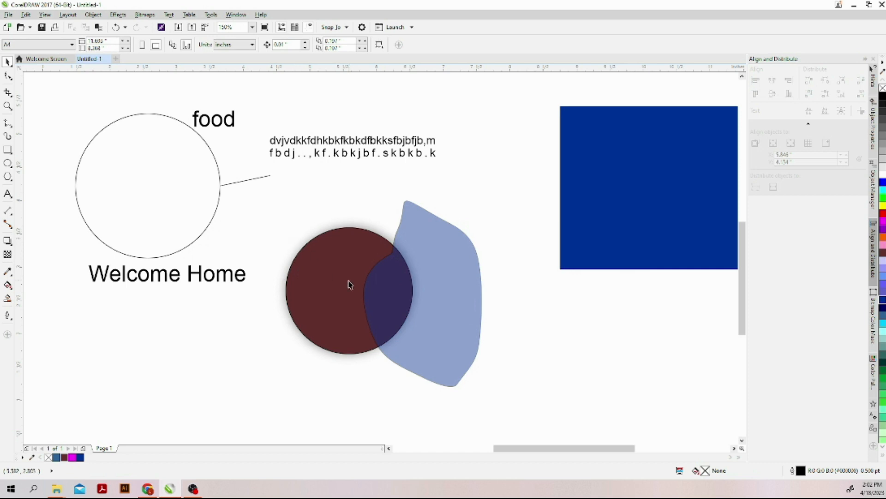
Step: Sample the navy blue of the square with the Color Eyedropper and fill the "food" circle with it
left_click(461, 336)
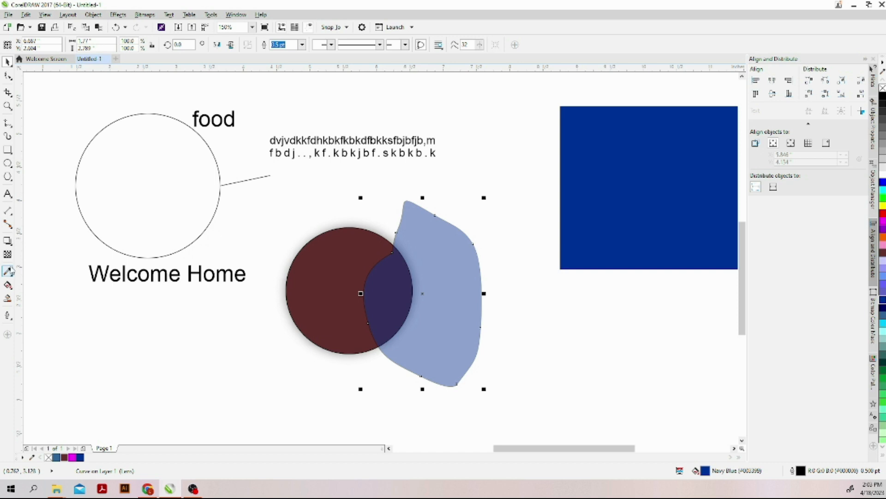
left_click(8, 271)
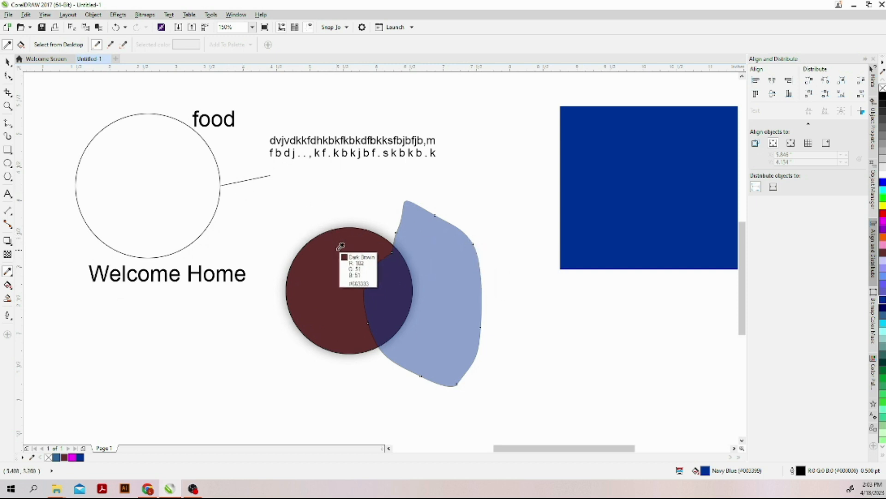
left_click(644, 226)
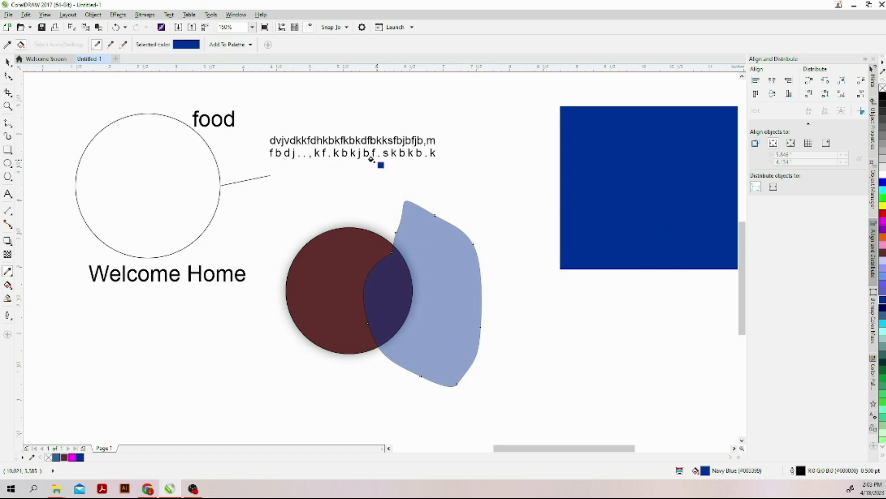
left_click(171, 169)
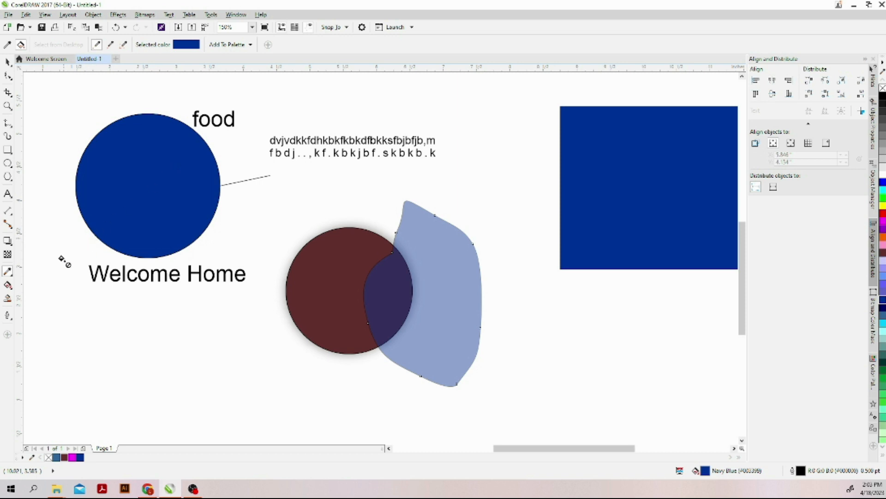
Step: Apply a linear fountain fill from navy blue to white across the "food" circle with the Interactive Fill tool
left_click(7, 285)
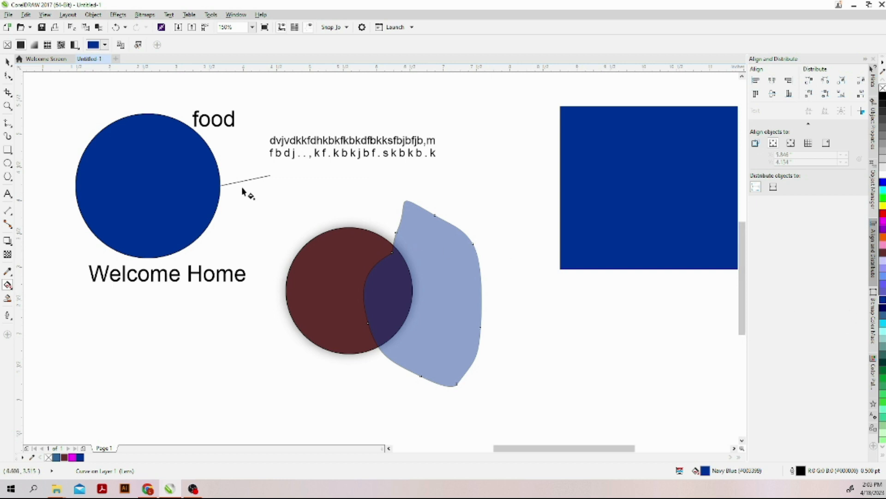
left_click(162, 187)
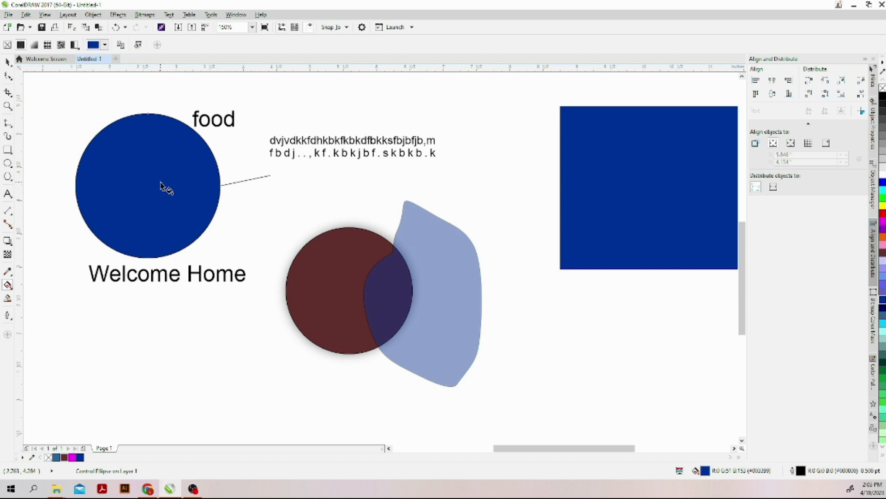
left_click(36, 46)
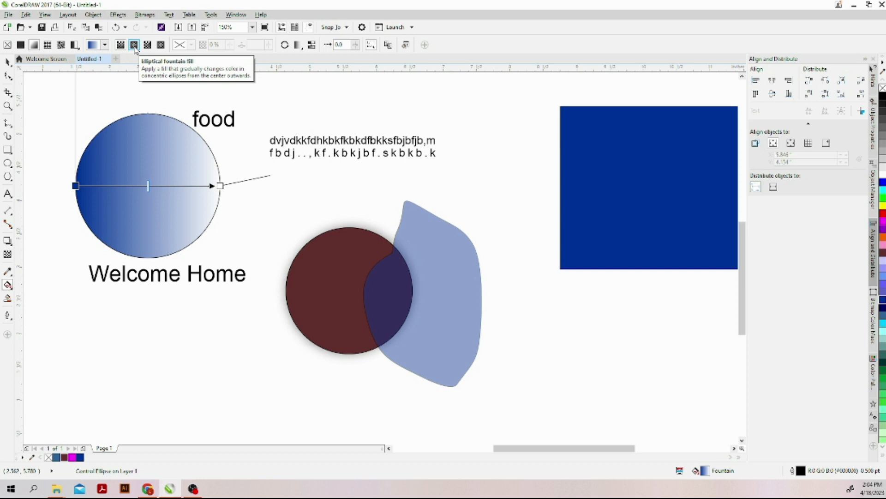
Step: Try other fountain fill types, including rectangular, on the "food" circle and settle on the elliptical fountain fill
left_click(161, 46)
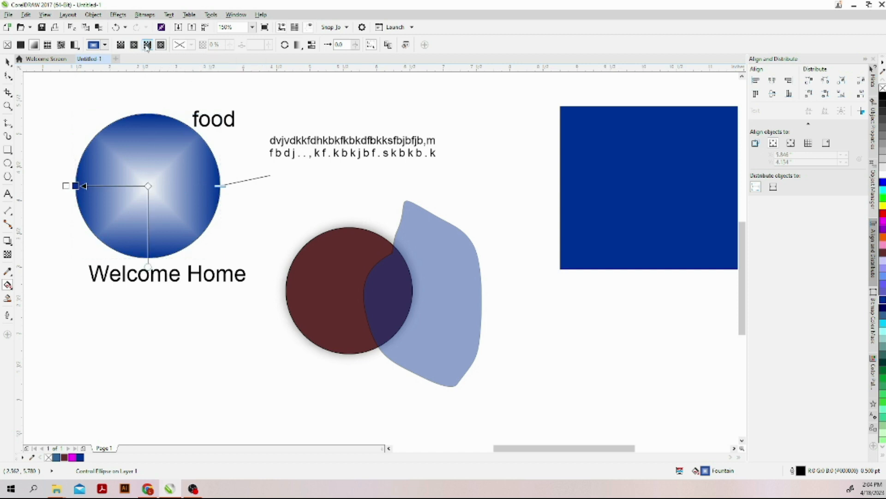
left_click(147, 46)
left_click(133, 44)
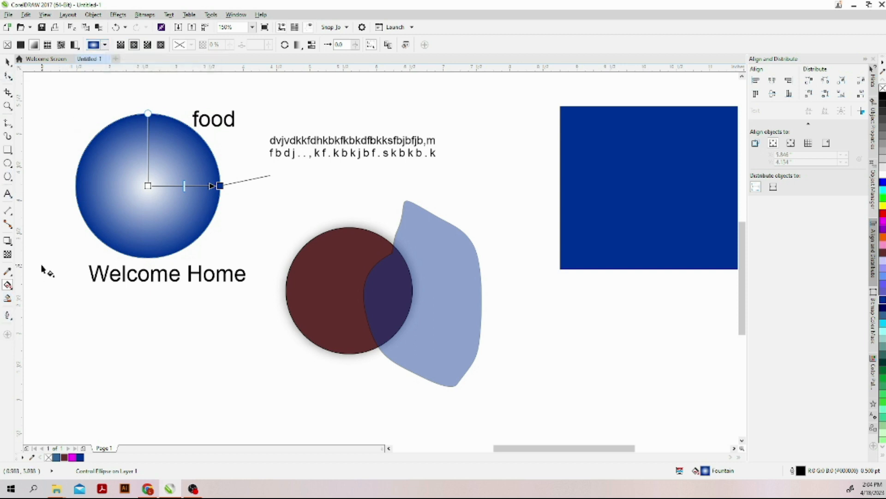
Step: Recolor the outer node of the "food" circle's elliptical fill to dark crimson, RGB 158, 24, 62
left_click(219, 186)
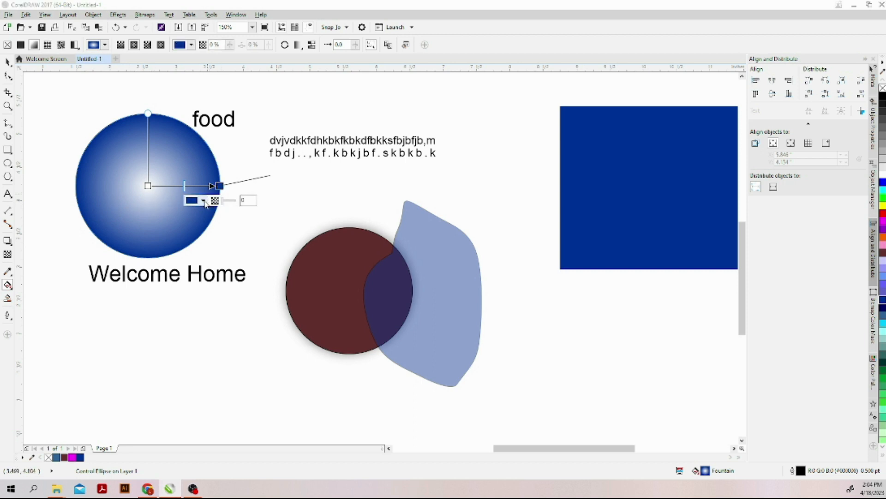
left_click(203, 200)
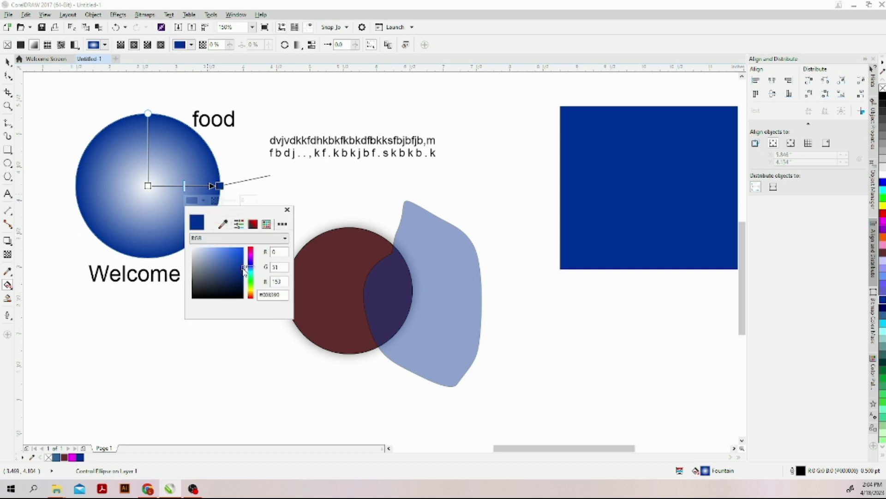
mouse_move(253, 268)
left_mouse_down()
mouse_move(251, 248)
mouse_move(234, 257)
mouse_move(235, 266)
left_mouse_up()
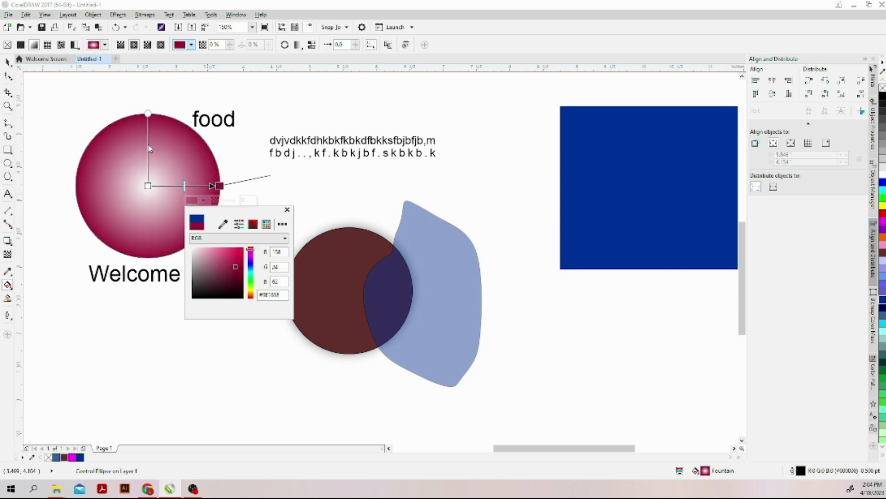
Step: Recolor the center node of the "food" circle's elliptical fill to light pink, RGB 255, 150, 150
left_click(148, 186)
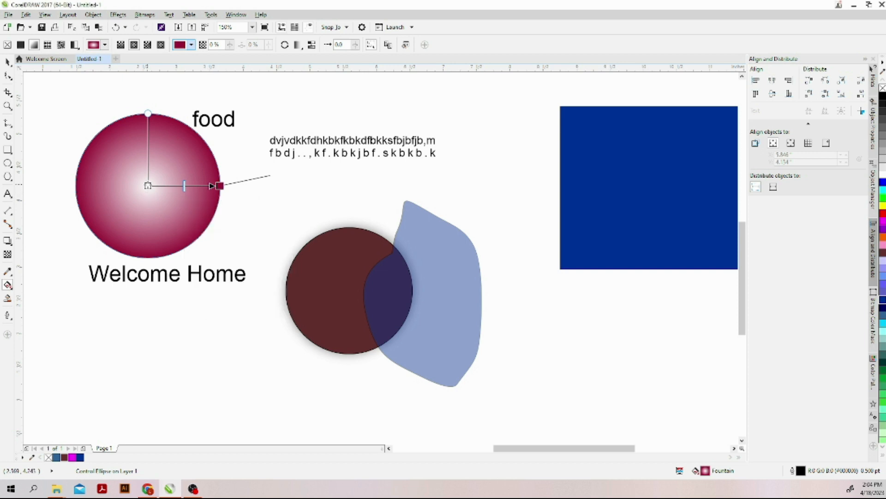
left_click(148, 186)
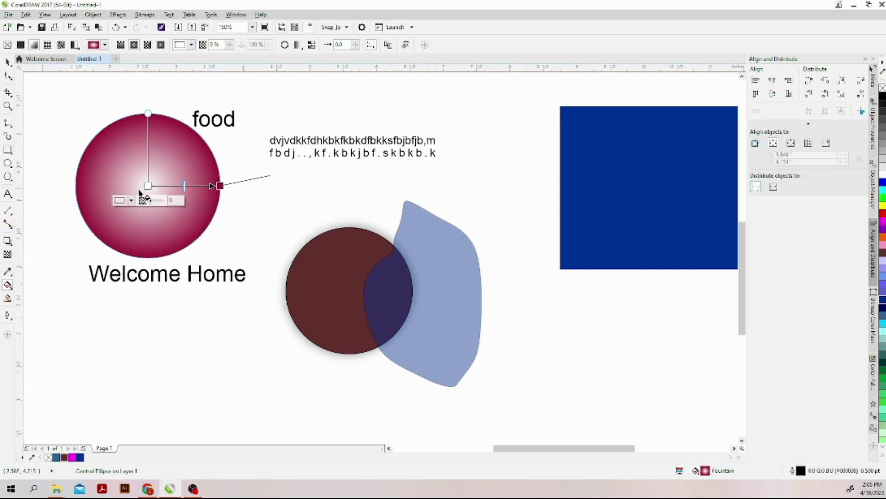
left_click(131, 201)
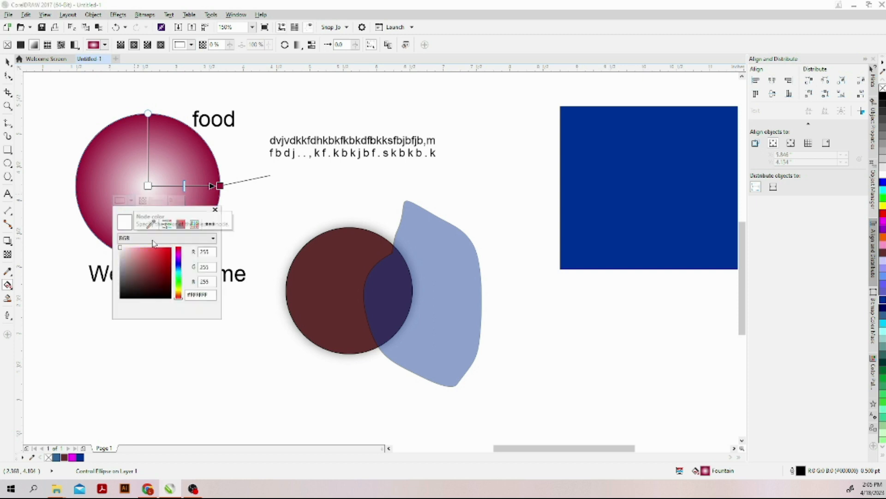
mouse_move(160, 258)
left_mouse_down()
mouse_move(147, 262)
mouse_move(141, 247)
left_mouse_up()
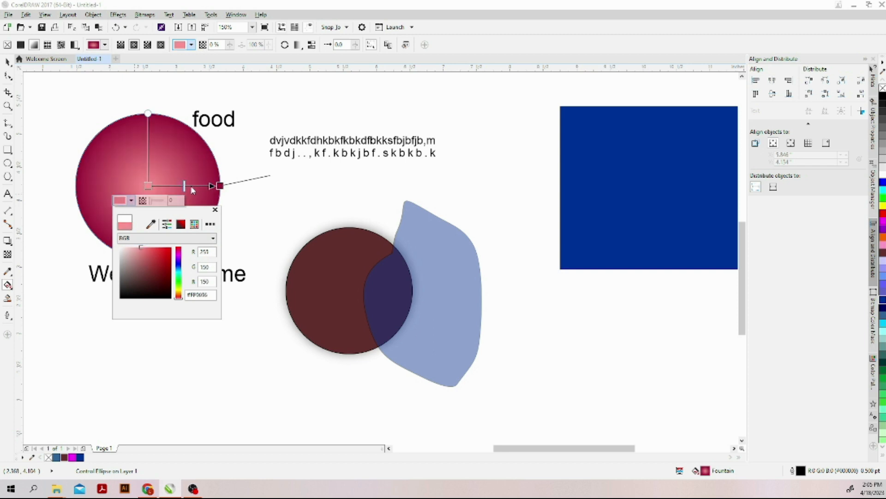
left_click(221, 187)
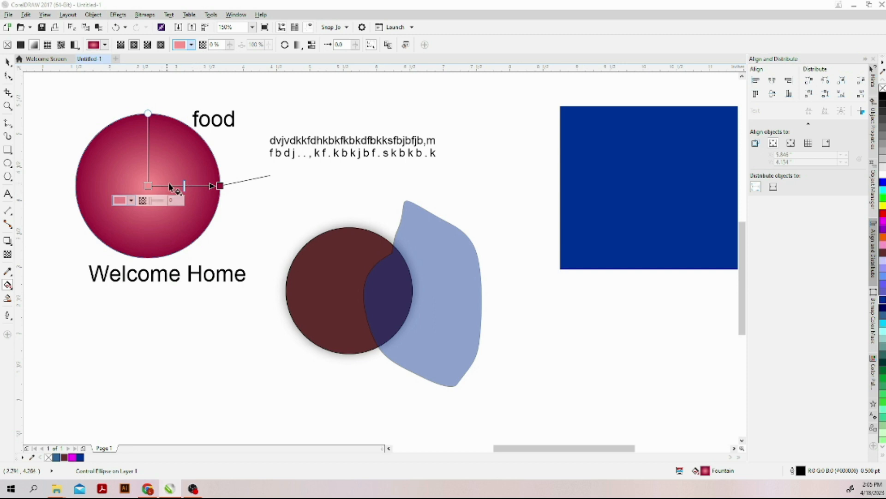
Step: Add an intermediate node at about 39% on the circle's elliptical fill and color it light gray, RGB 222, 222, 222
double_click(192, 185)
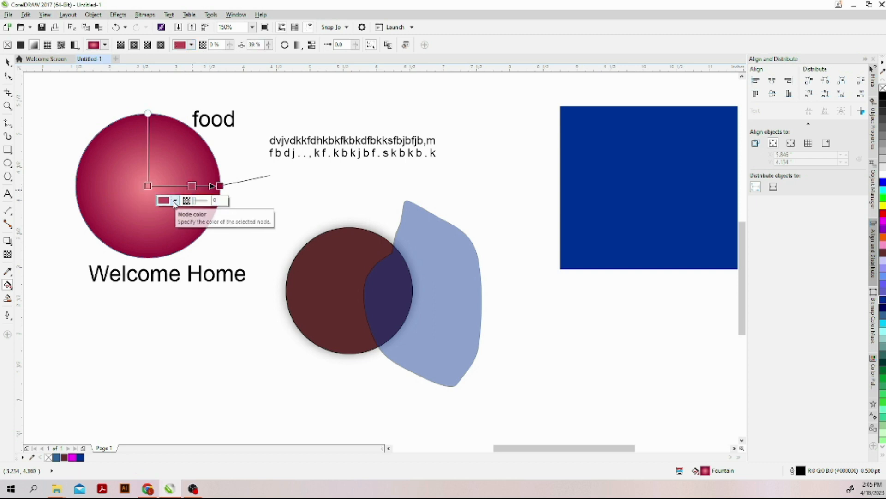
left_click(175, 201)
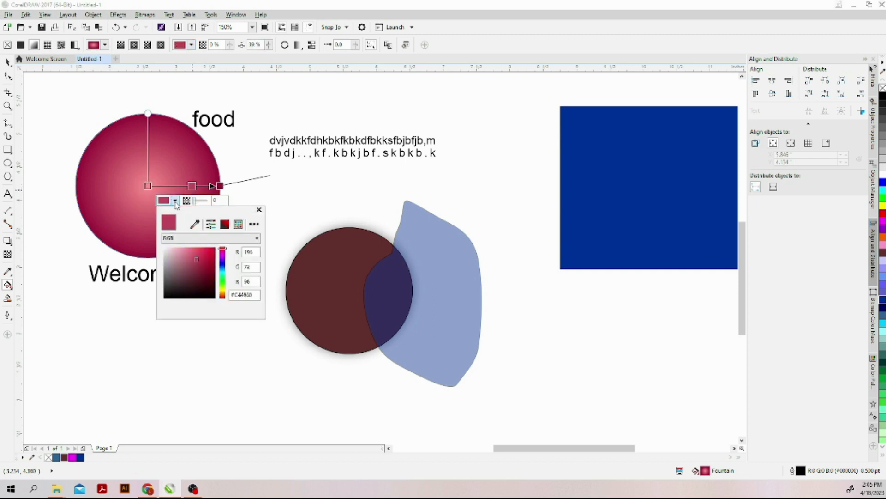
left_click(222, 274)
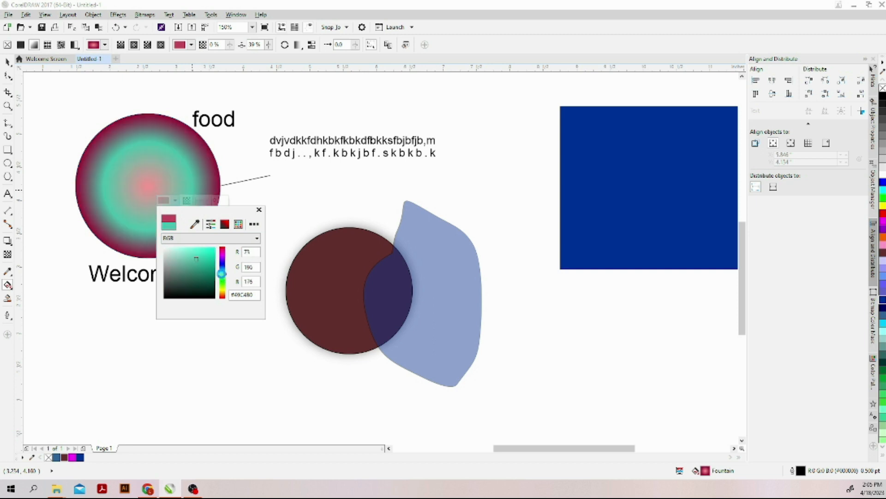
left_click_drag(196, 258, 164, 254)
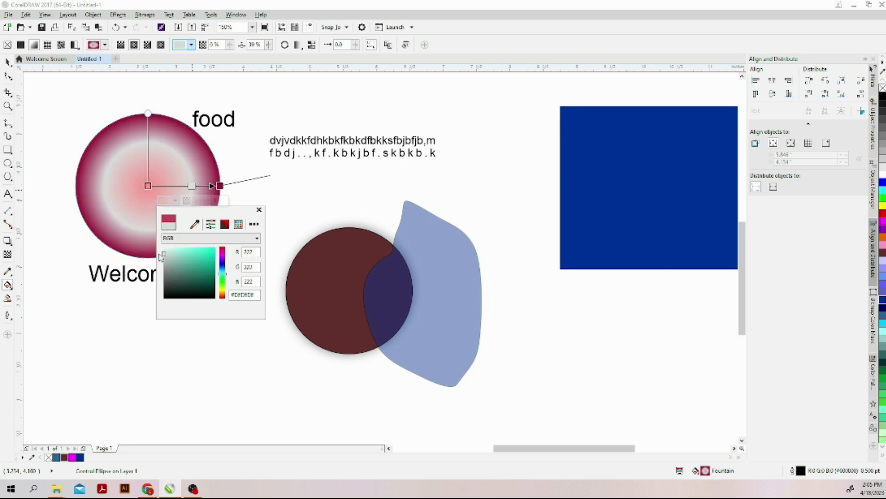
left_click(279, 184)
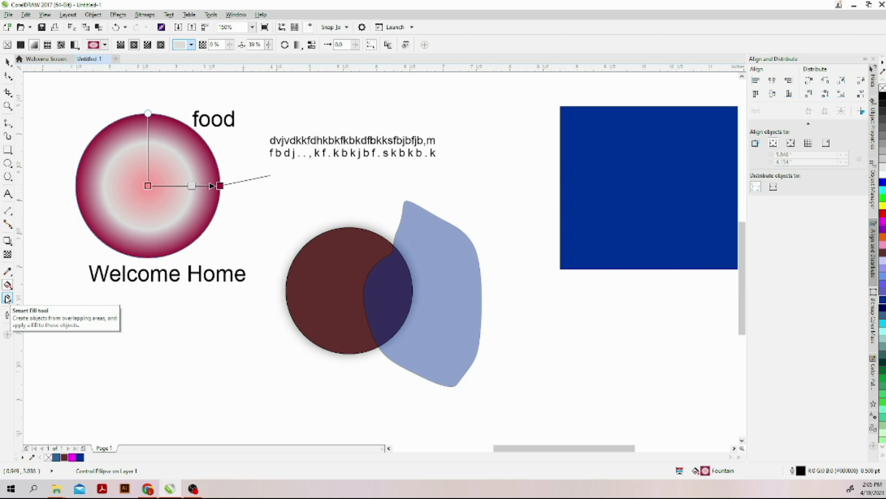
Step: Apply Smart Fill to the "food" circle in slate blue, and again with the specified fill color changed to light blue C43 M18 Y0 K0
left_click(7, 298)
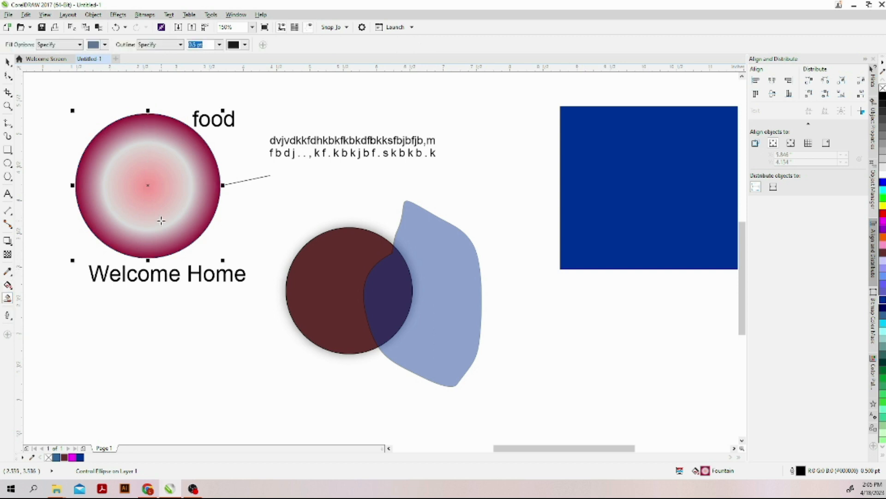
left_click(172, 197)
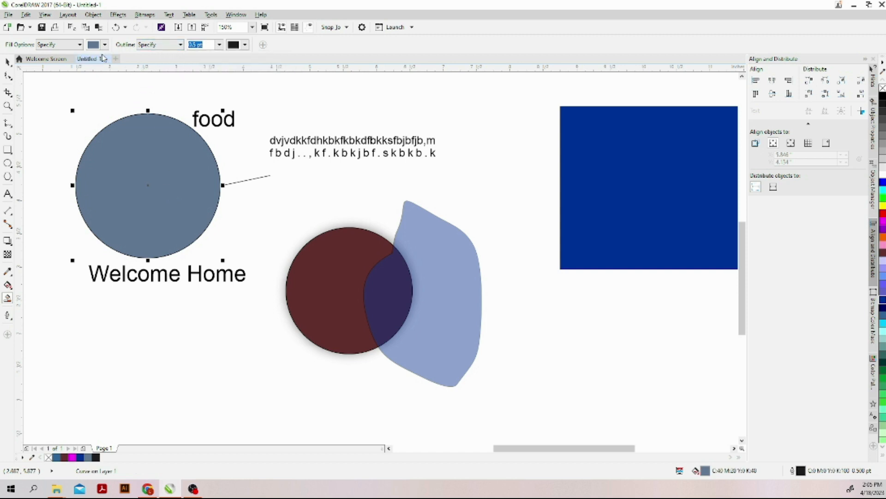
left_click(78, 44)
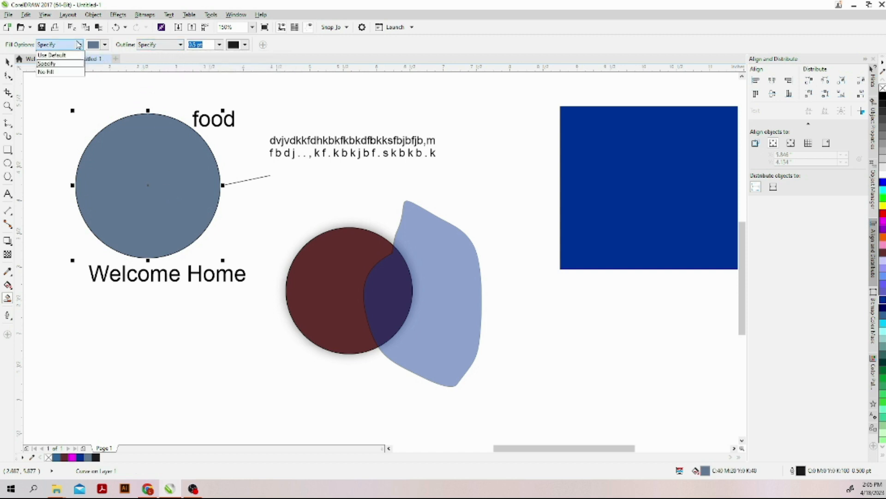
left_click(68, 63)
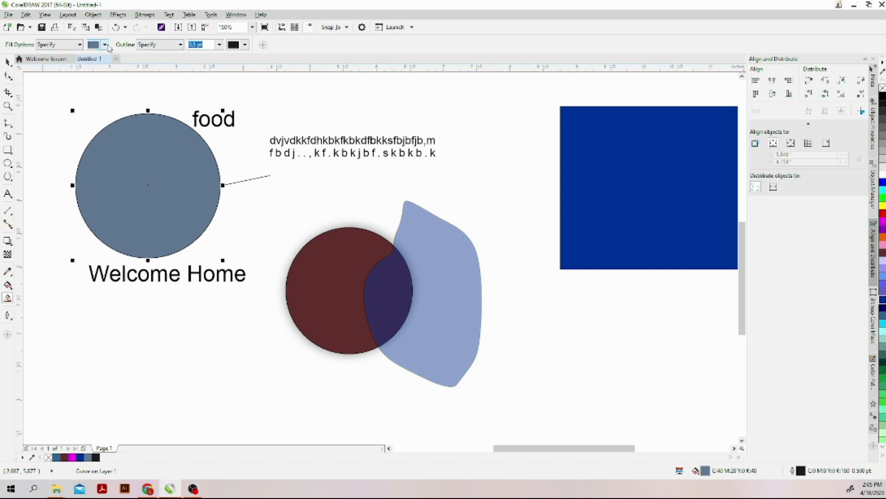
left_click(106, 45)
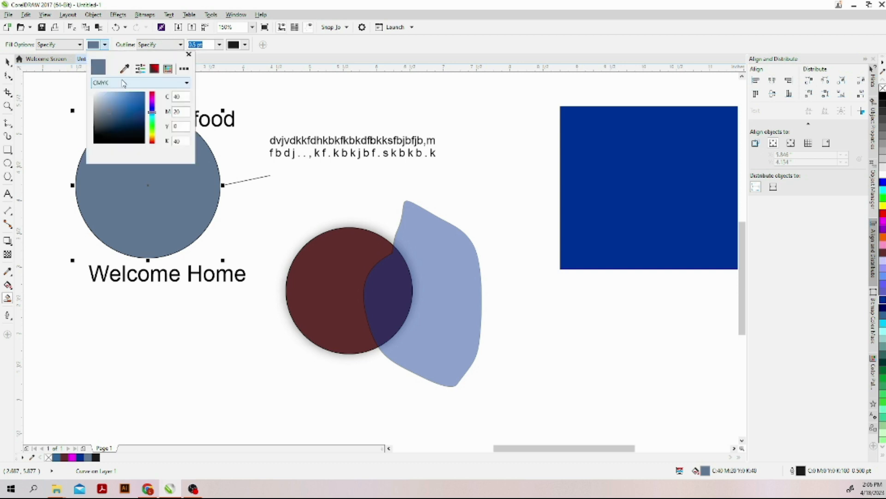
left_click(116, 94)
left_click(180, 181)
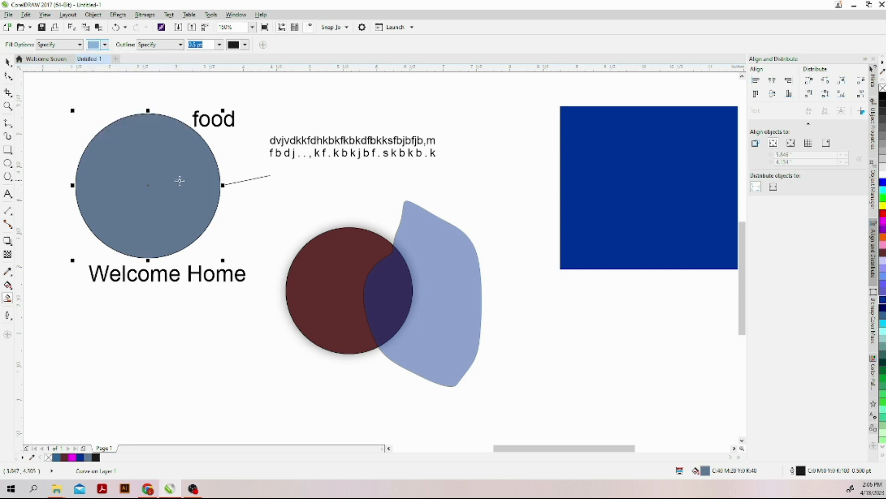
Step: Smart-fill the square, two areas of the curved shape and its overlap with the brown circle in the same light blue
left_click(444, 324)
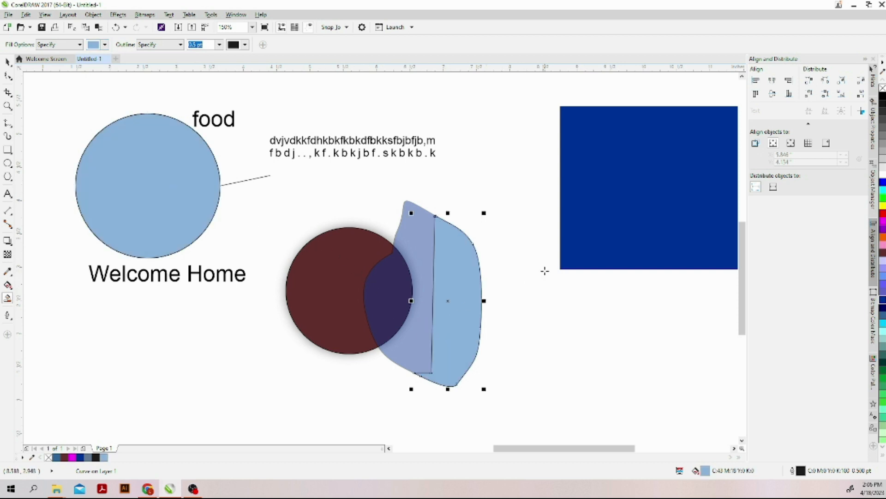
left_click(608, 245)
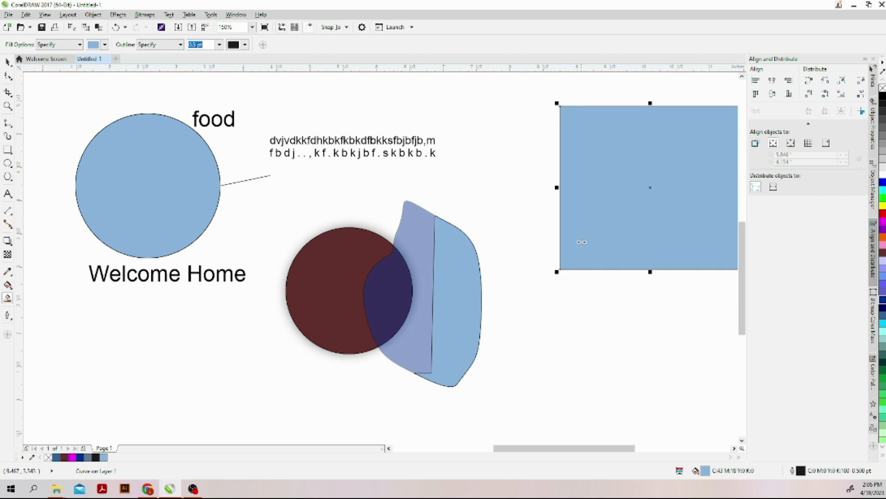
left_click(414, 249)
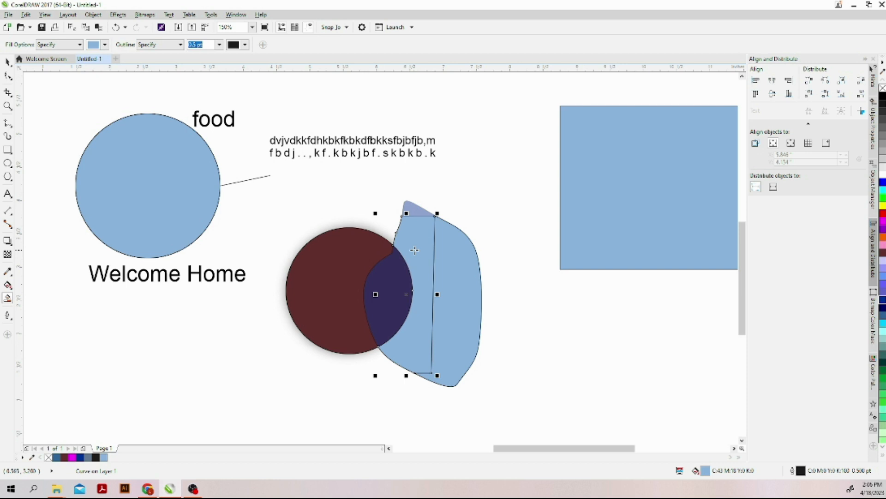
left_click(399, 264)
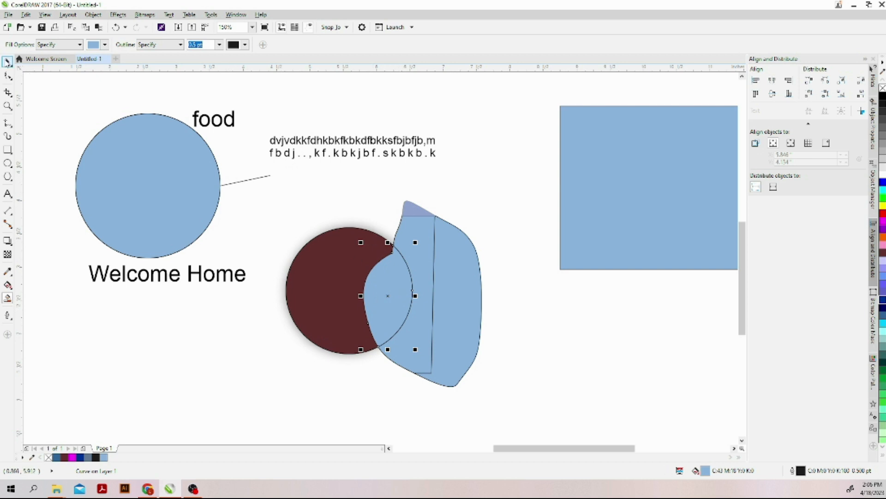
Step: Move the light blue overlap piece off the brown circle to the empty area below "Welcome Home"
left_click(8, 61)
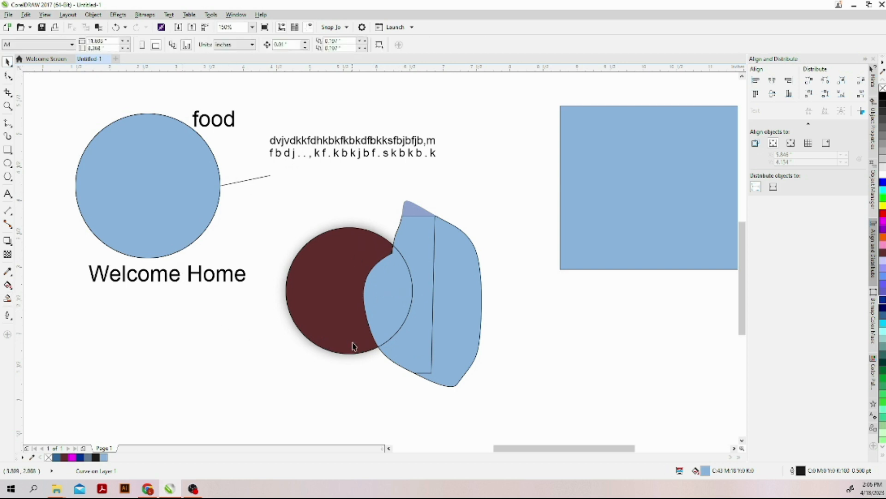
left_click(374, 322)
left_click_drag(374, 322, 192, 345)
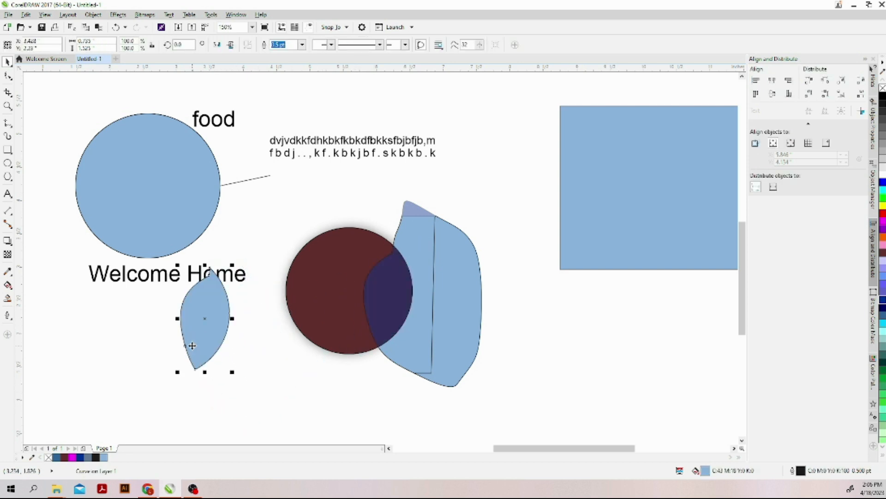
left_click_drag(205, 304, 251, 323)
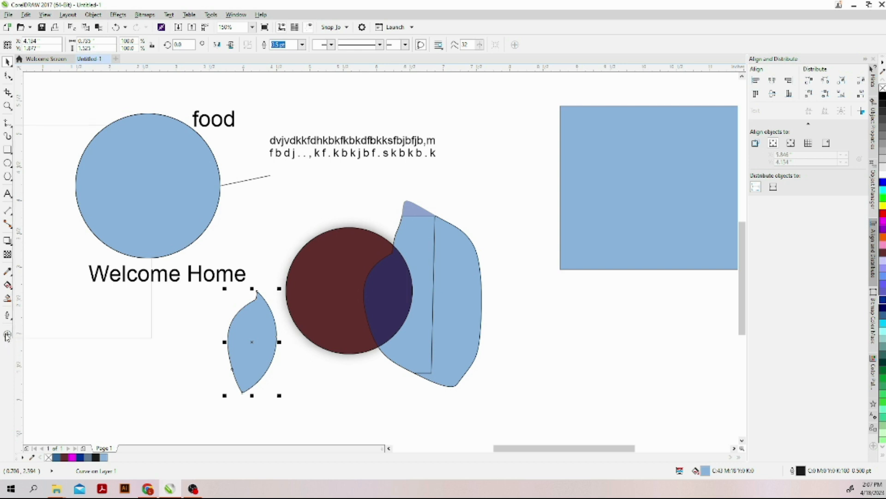
Step: Look through the list of tools available for the toolbox, down to the Outline flyout
left_click(8, 336)
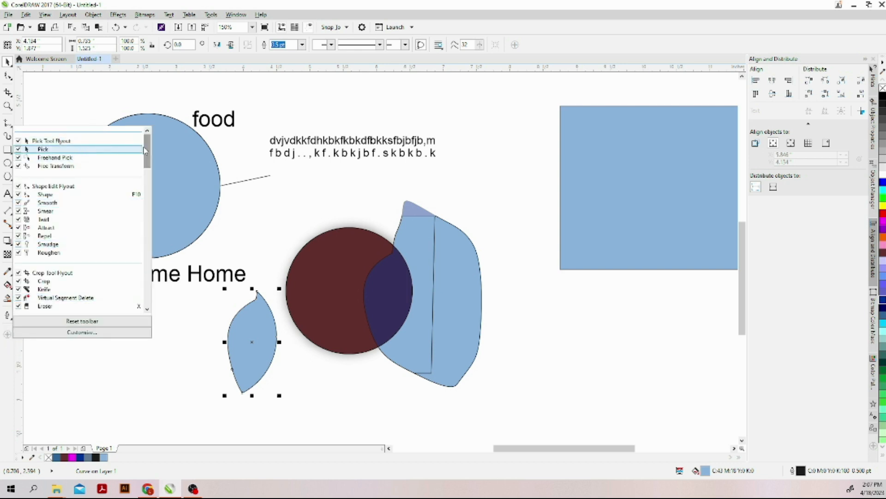
left_click_drag(149, 159, 148, 295)
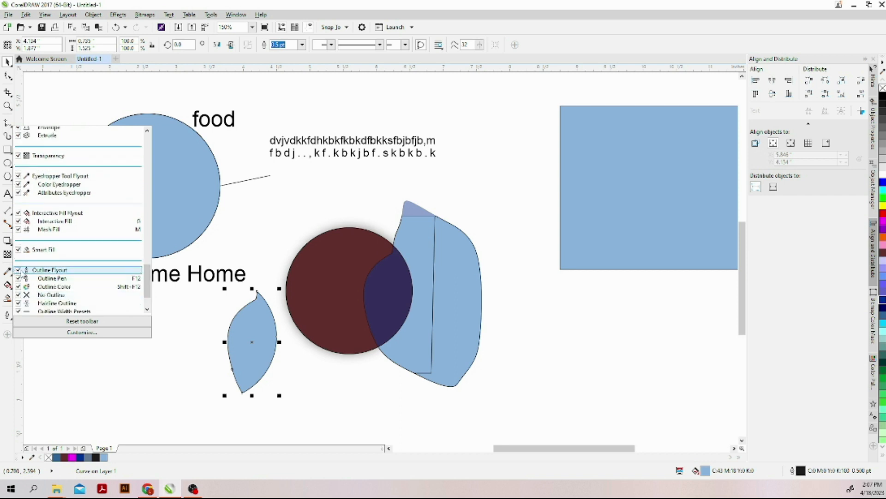
left_click(65, 386)
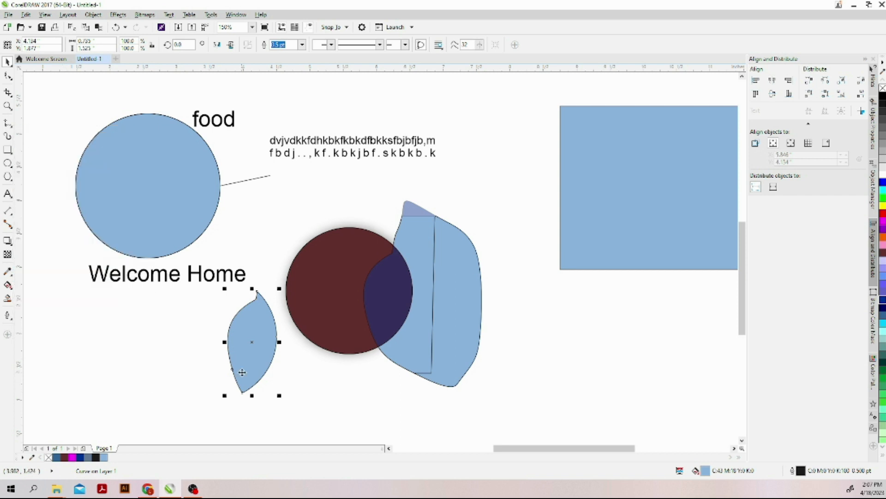
Step: Move the leaf-shaped piece farther left under "Welcome Home" and set its outline width to None
left_click_drag(264, 355, 191, 351)
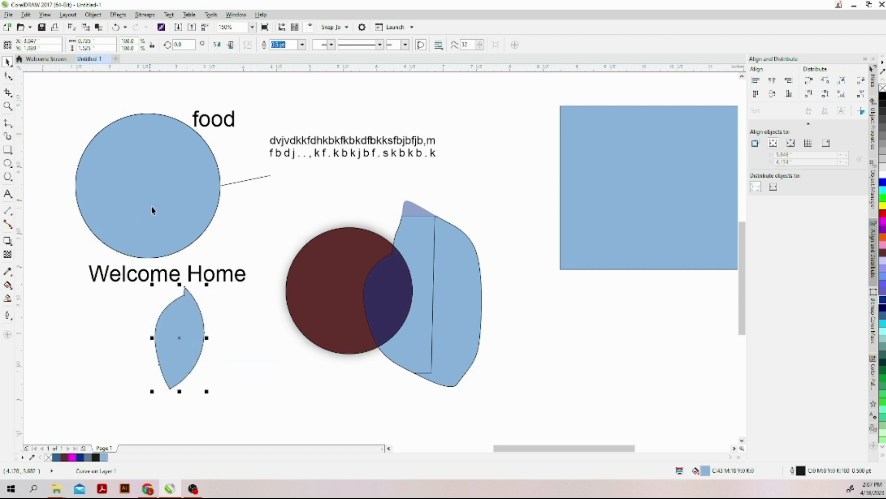
left_click(302, 45)
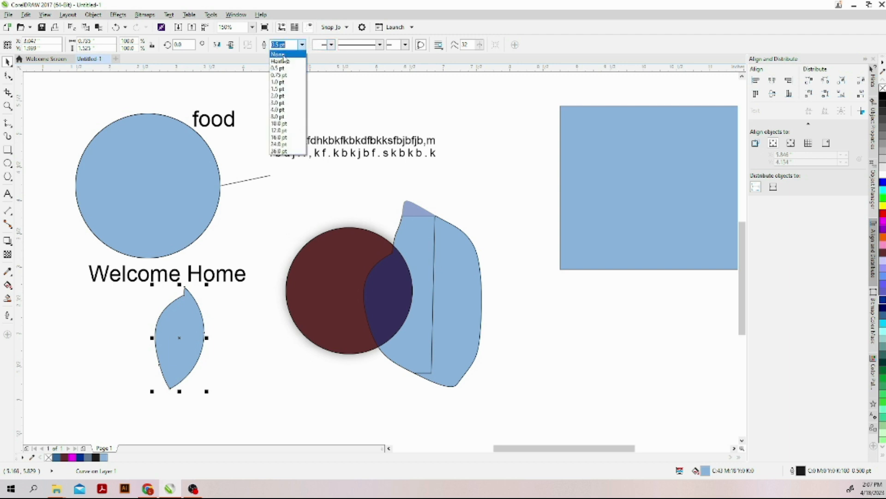
left_click(281, 55)
left_click(231, 344)
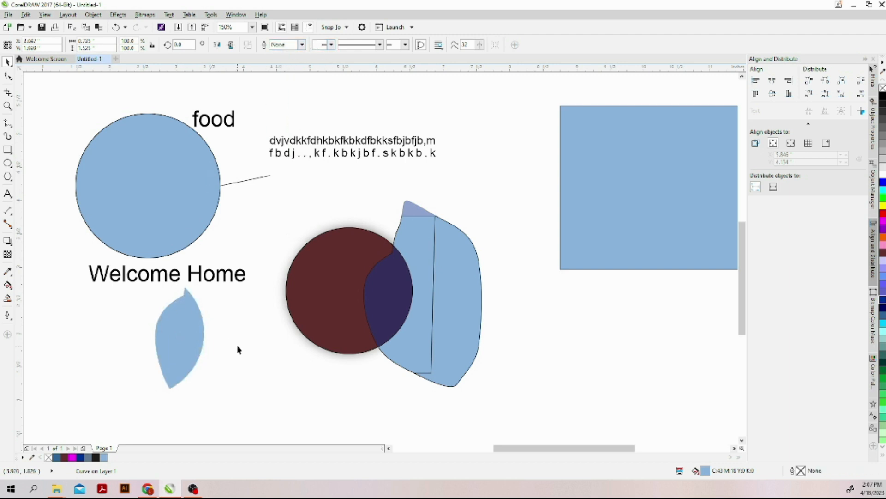
Step: Set the outline width of the large light blue circle above "Welcome Home" to 8 pt
left_click(155, 208)
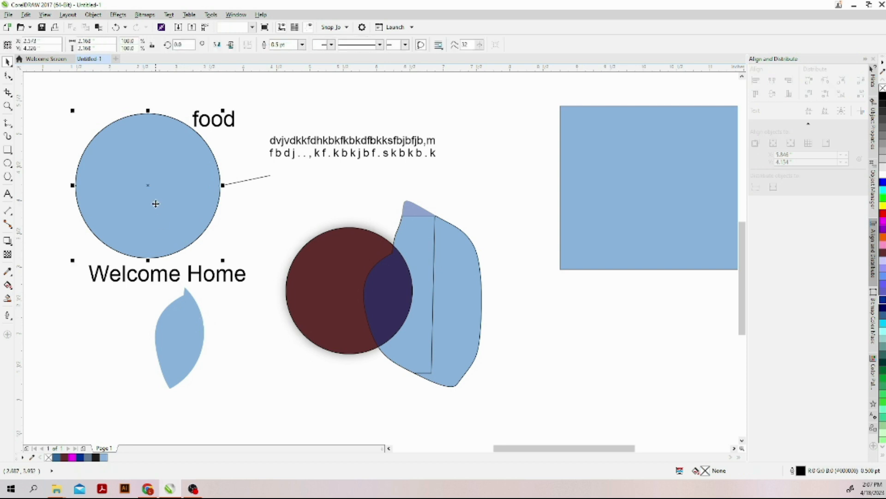
left_click(303, 44)
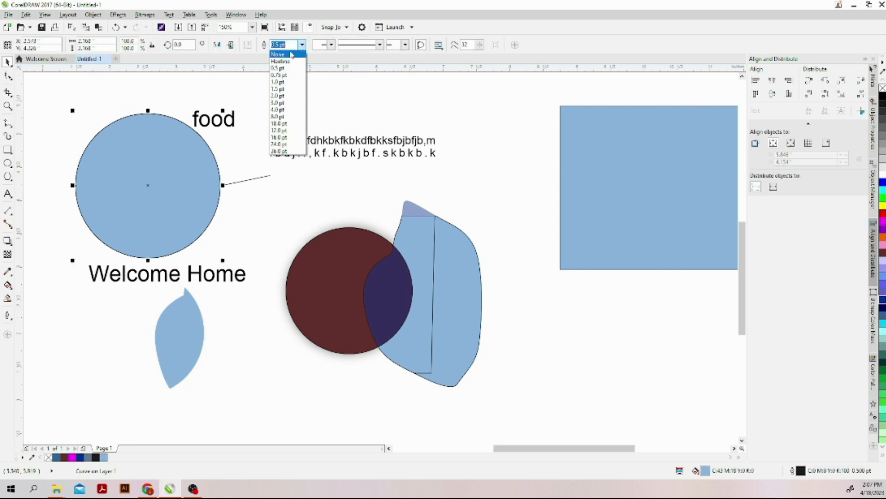
left_click(290, 55)
left_click(304, 44)
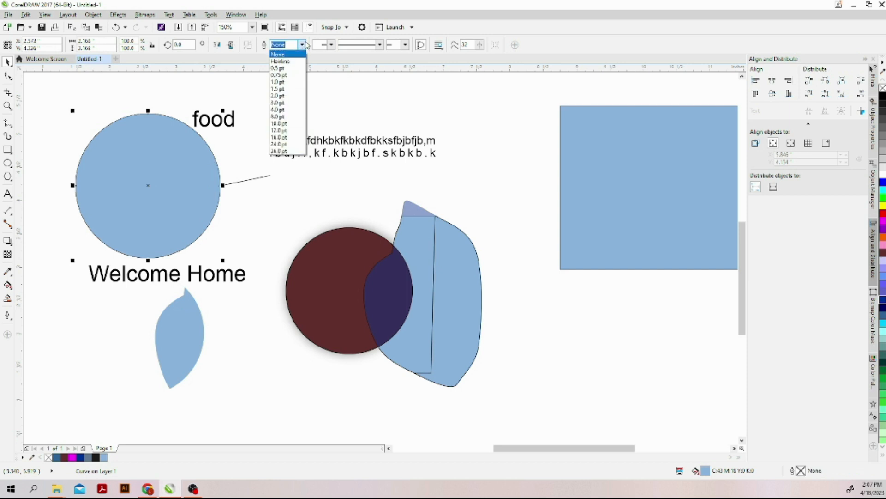
left_click(293, 117)
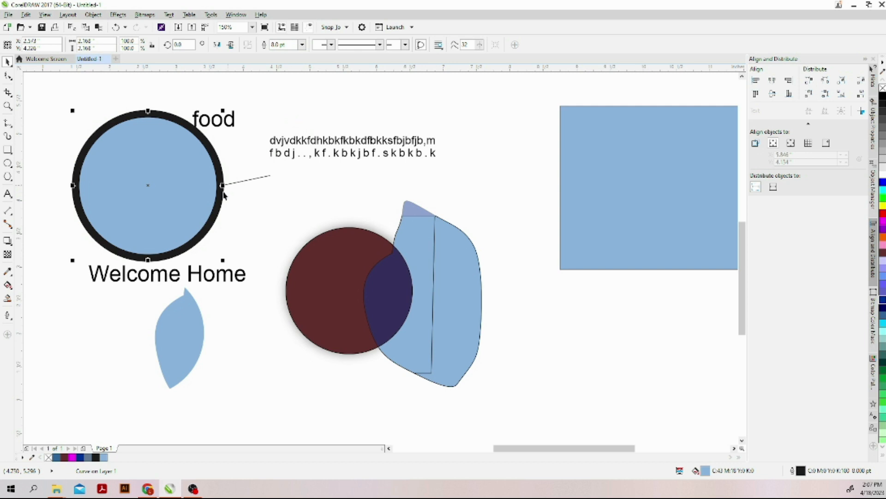
left_click(246, 238)
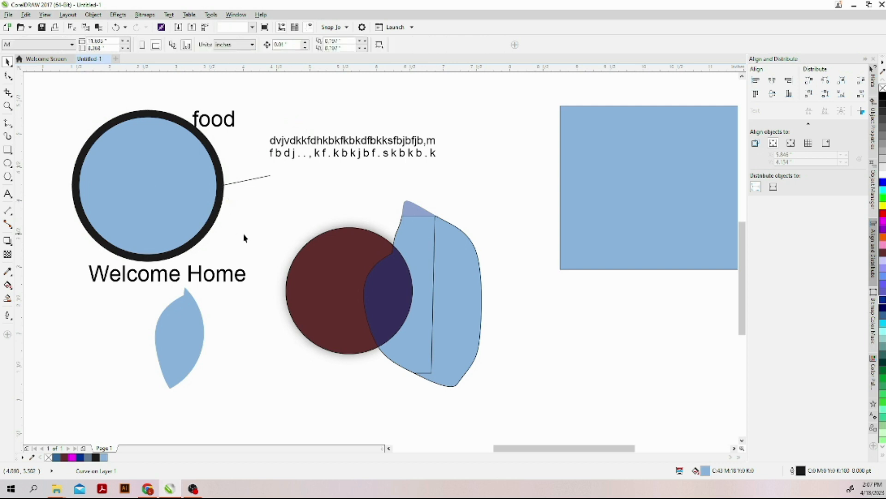
Step: Give the light blue circle a dashed outline style positioned outside the shape, using the Outline Pen settings
left_click(206, 221)
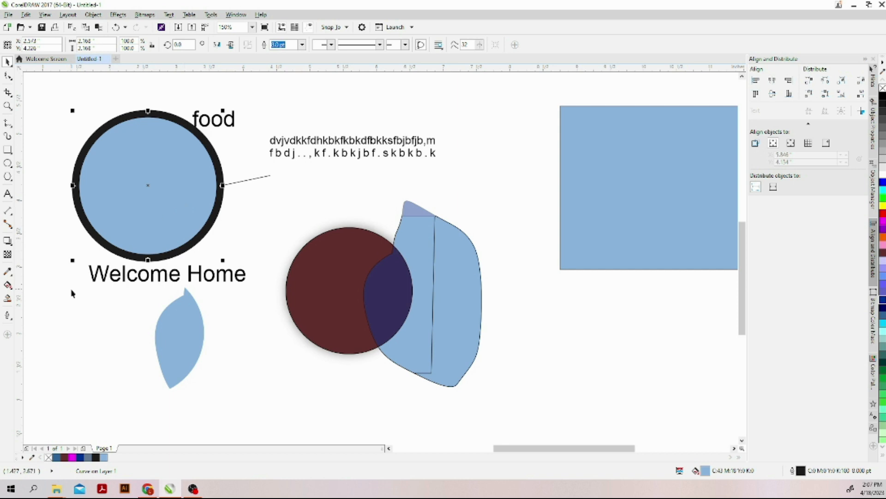
left_click(8, 319)
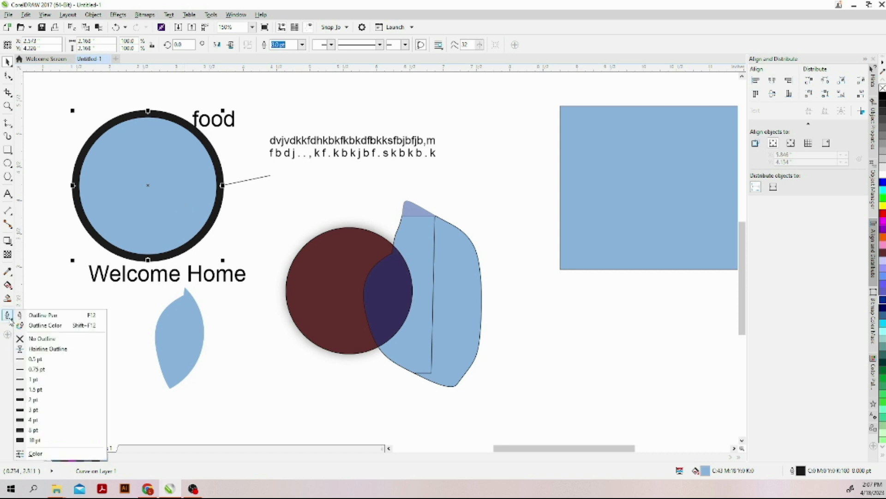
left_click(47, 320)
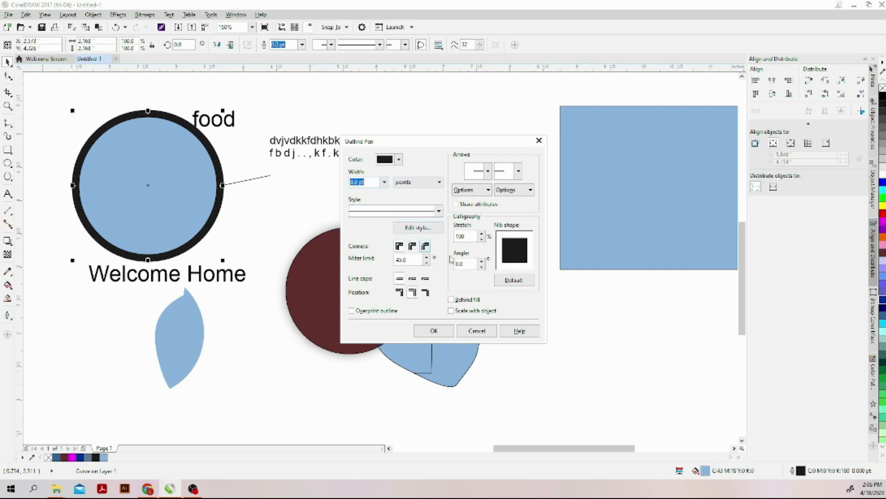
left_click(400, 292)
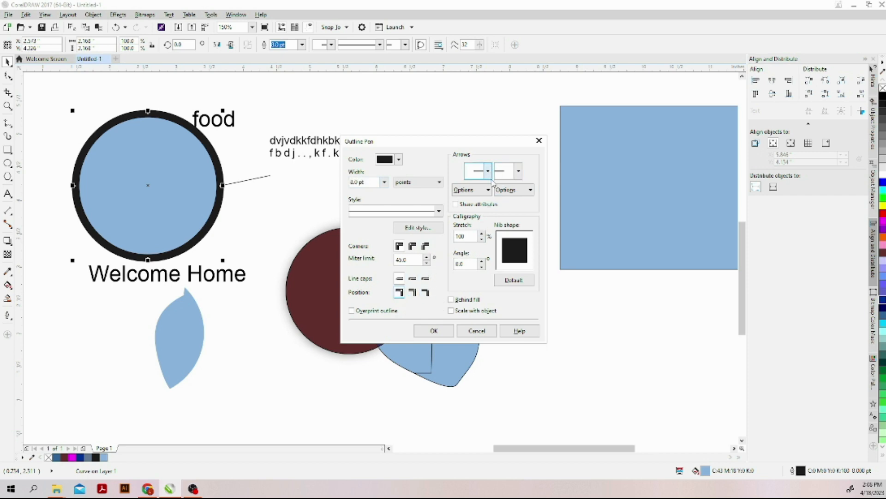
left_click(440, 212)
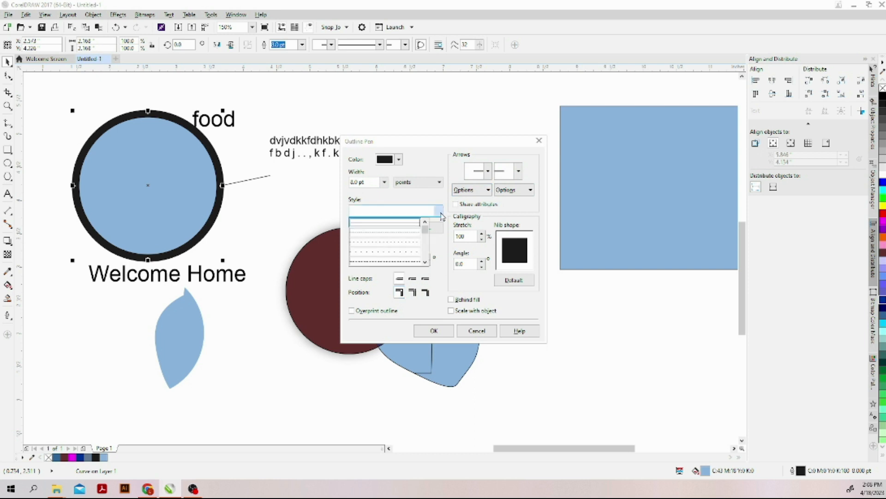
left_click(406, 238)
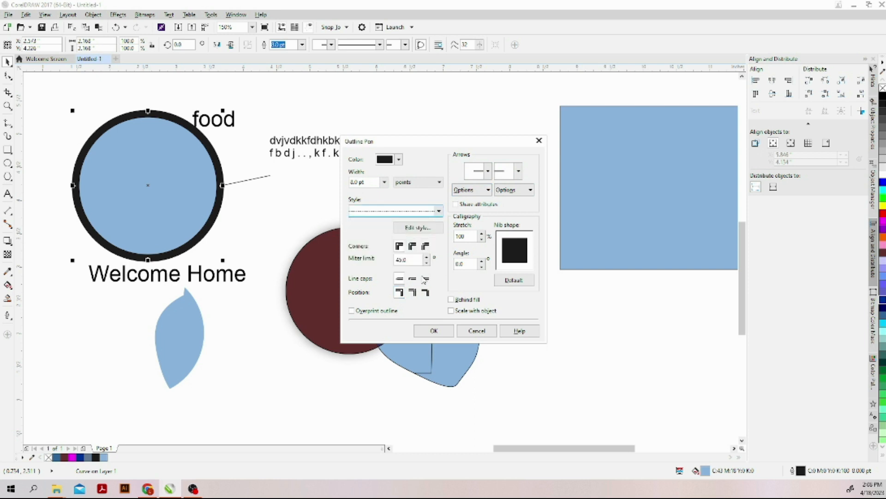
left_click(434, 331)
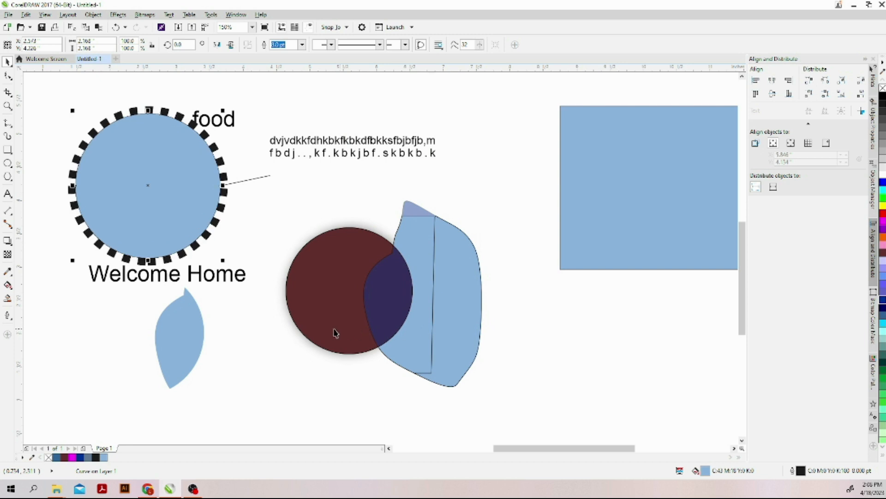
left_click(302, 330)
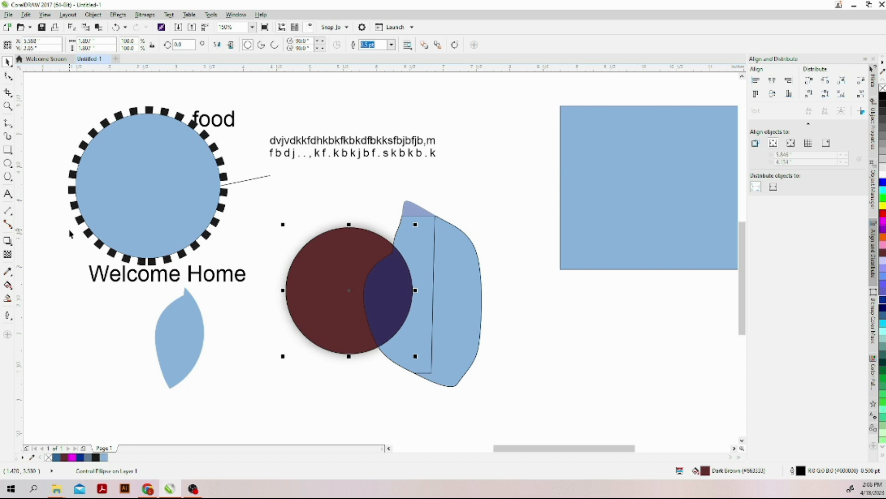
Step: Draw a closed, notched five-sided shape about 1.5 by 1.6 inches between the paragraph text and the square with the Pen tool
left_click(15, 131)
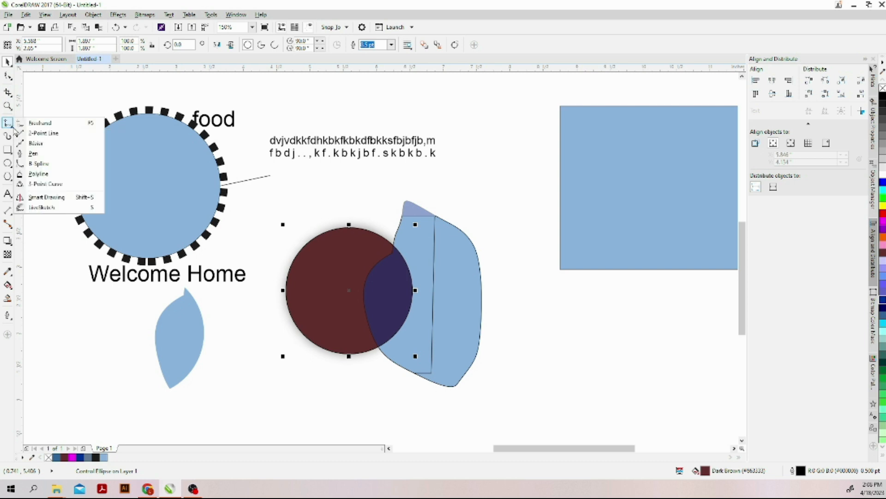
left_click(46, 155)
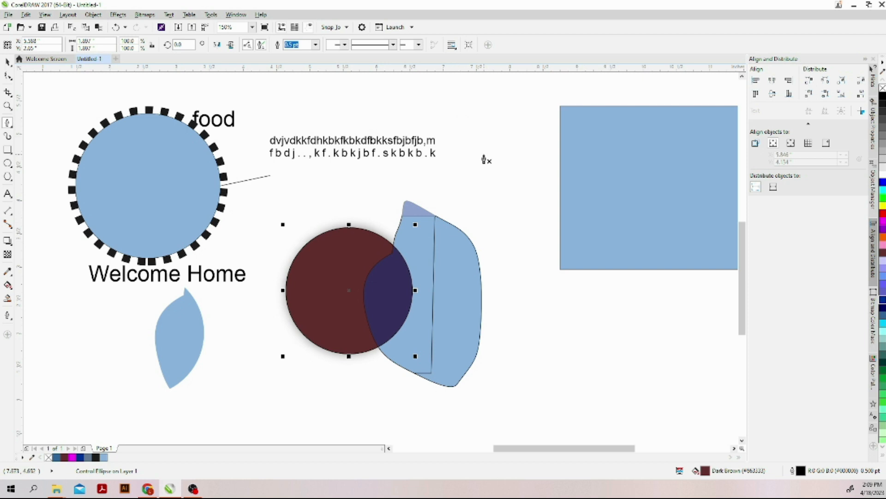
left_click(444, 123)
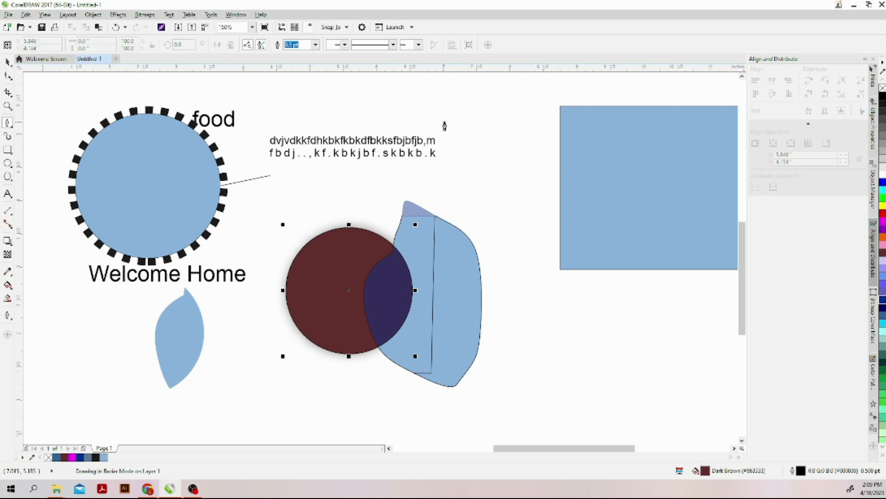
left_click(441, 185)
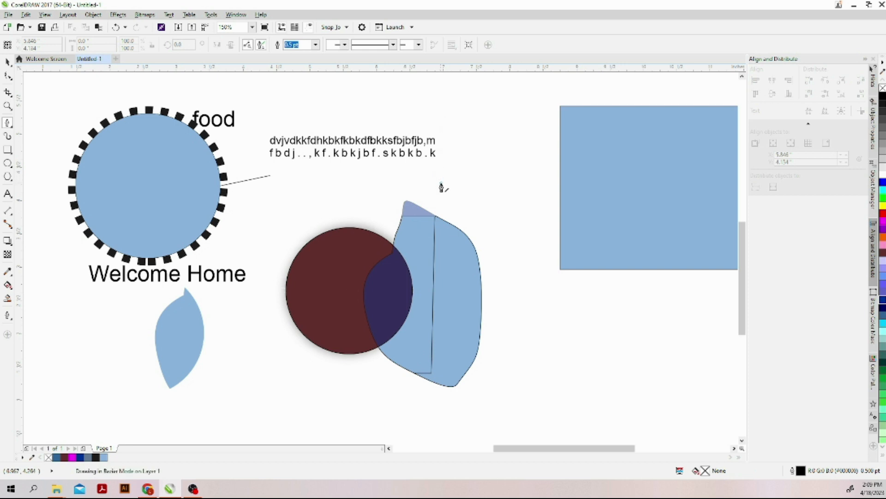
left_click(531, 227)
left_click(540, 121)
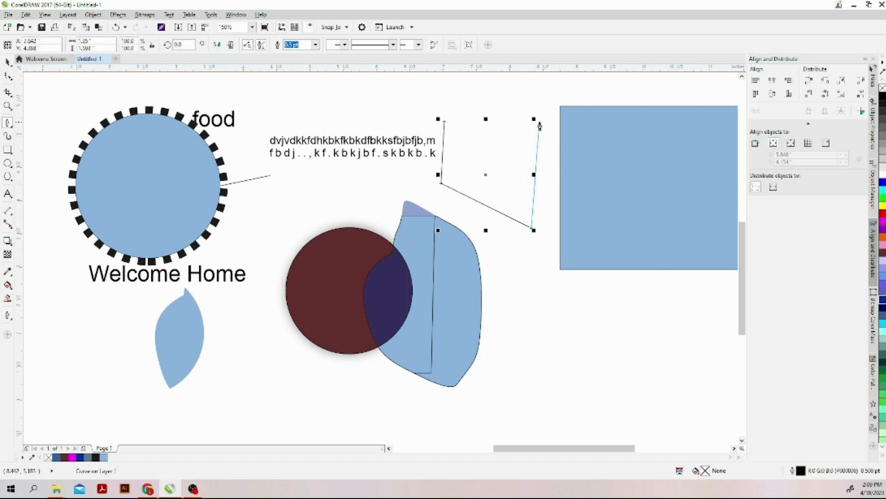
left_click(499, 162)
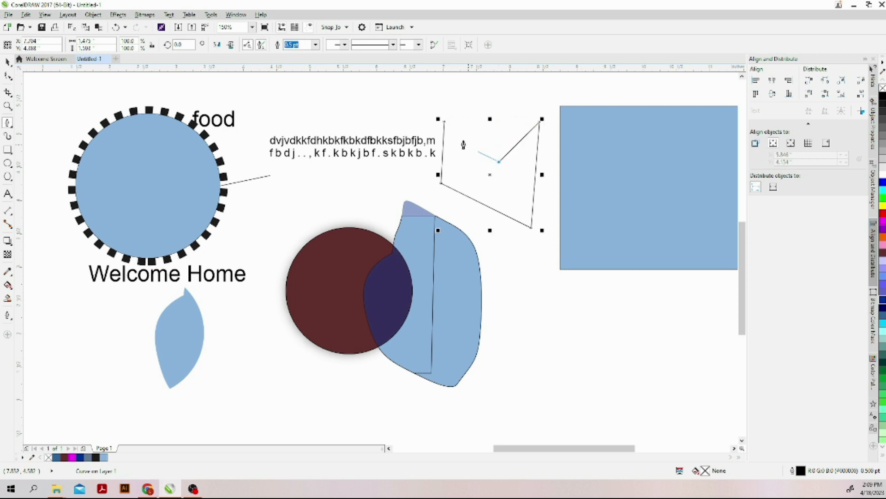
left_click(444, 122)
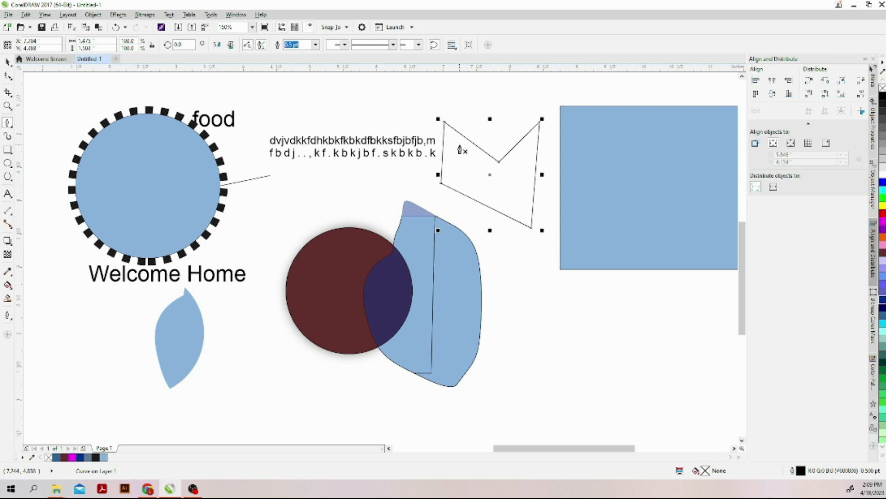
Step: Draw an open three-segment line about 1.4 by 1.1 inches in the empty area below the notched shape, ending it without closing
left_click(503, 286)
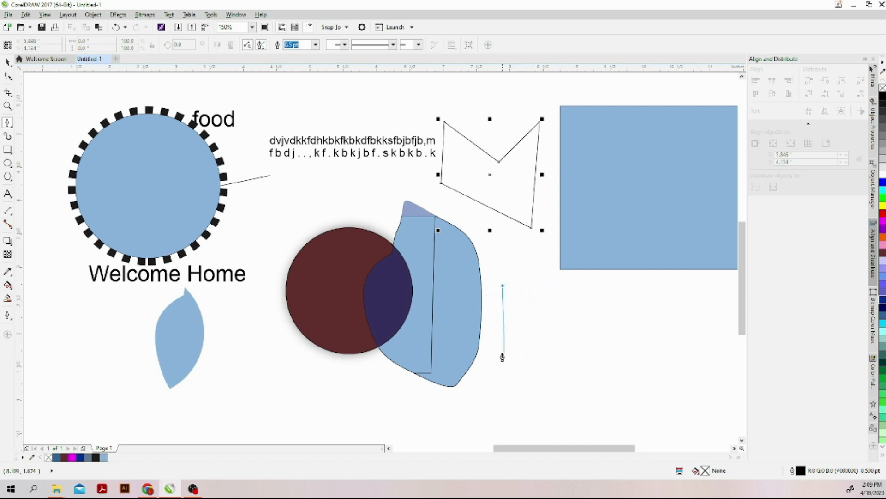
left_click(507, 340)
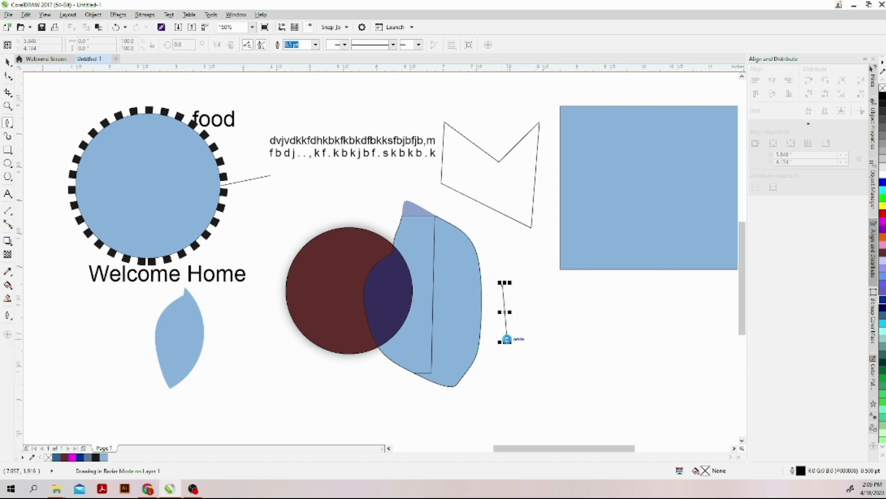
left_click(581, 359)
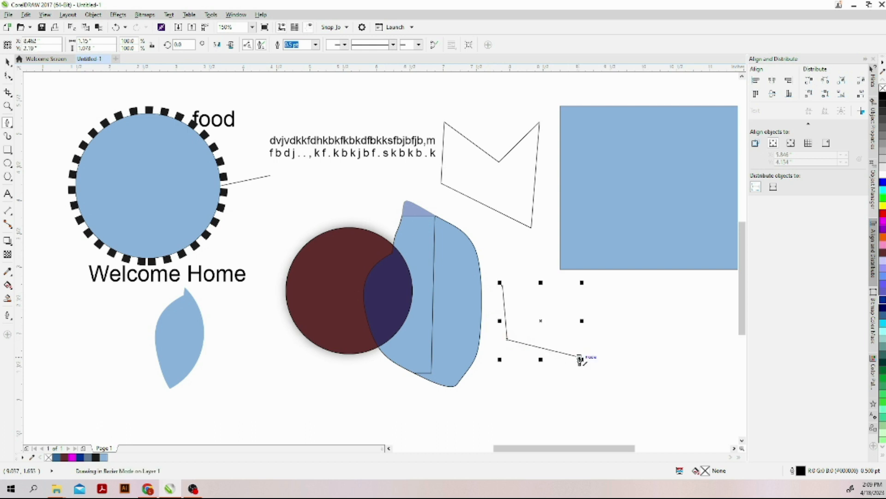
left_click(599, 292)
key("Escape")
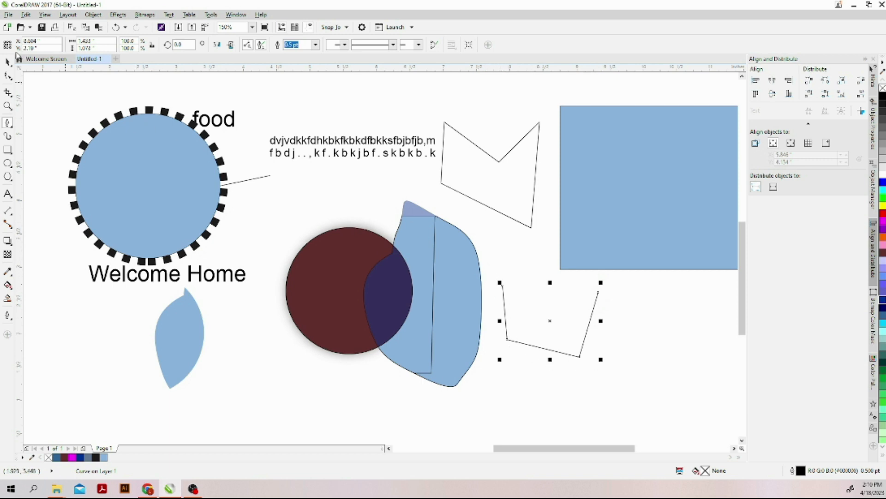
Step: Set the open three-segment line's outline width to 3 pt and its outline color to pink (#FF99CC)
left_click(6, 62)
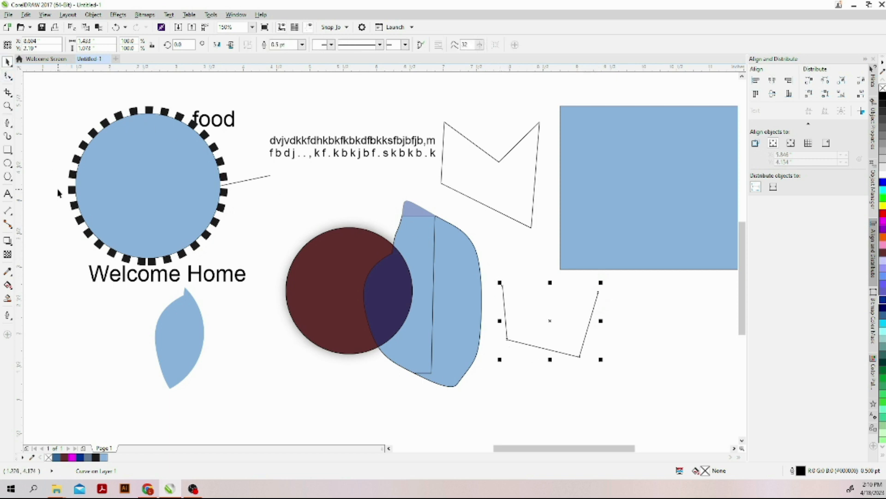
left_click(283, 44)
left_click(304, 45)
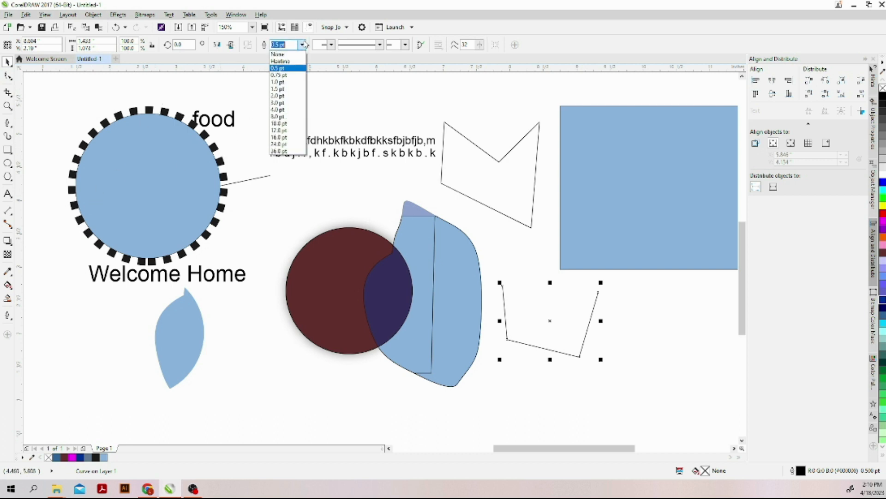
left_click(284, 102)
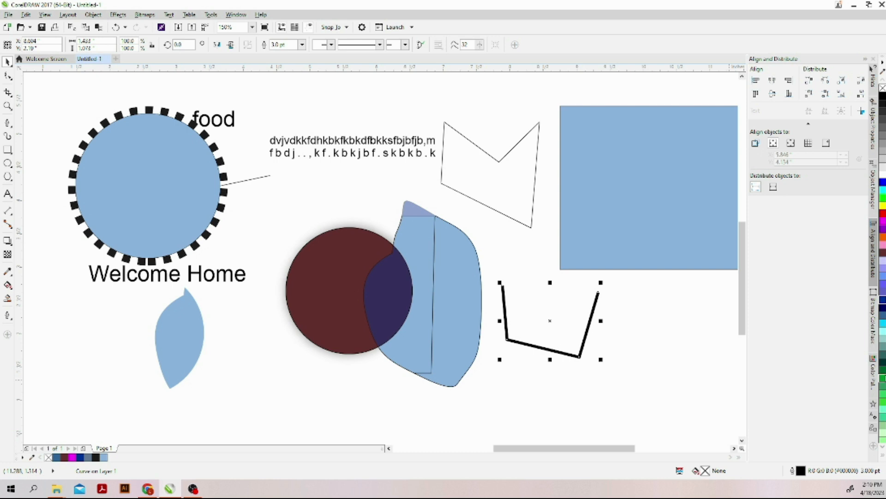
right_click(882, 375)
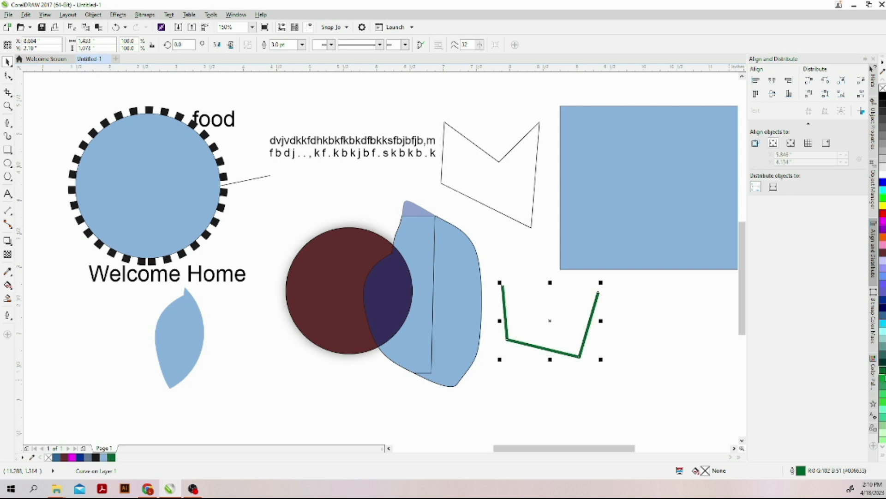
right_click(883, 248)
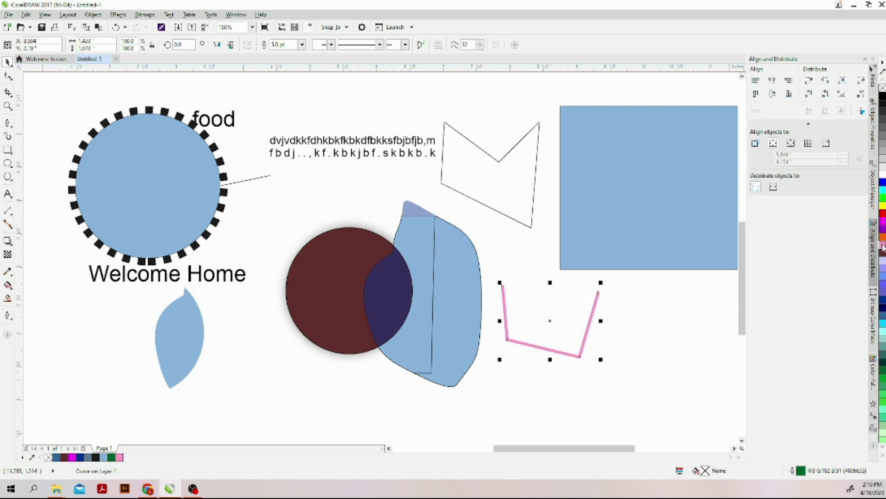
left_click(537, 289)
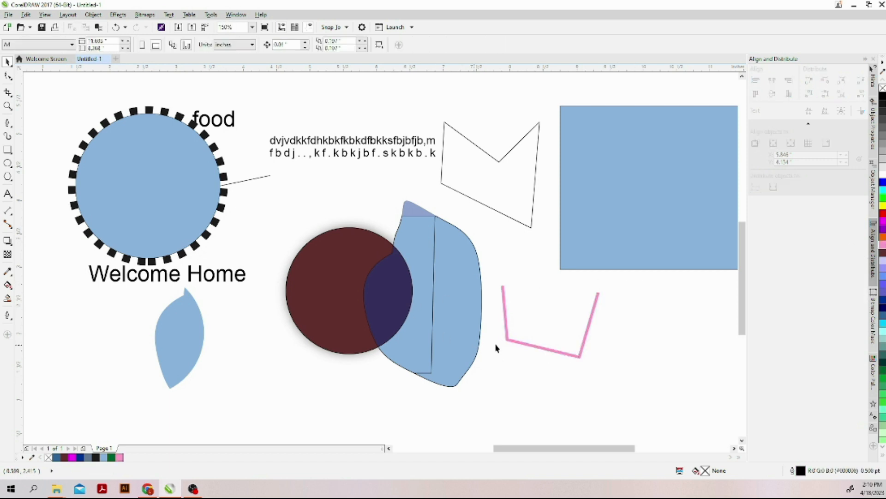
Step: Change the open three-segment line's outline color to dark magenta (#852957) using the Outline Color settings
left_click(525, 342)
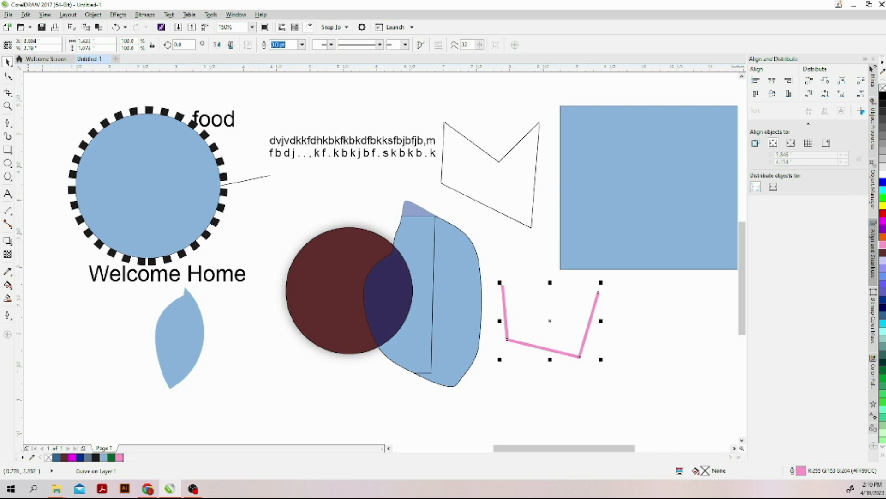
left_click(8, 315)
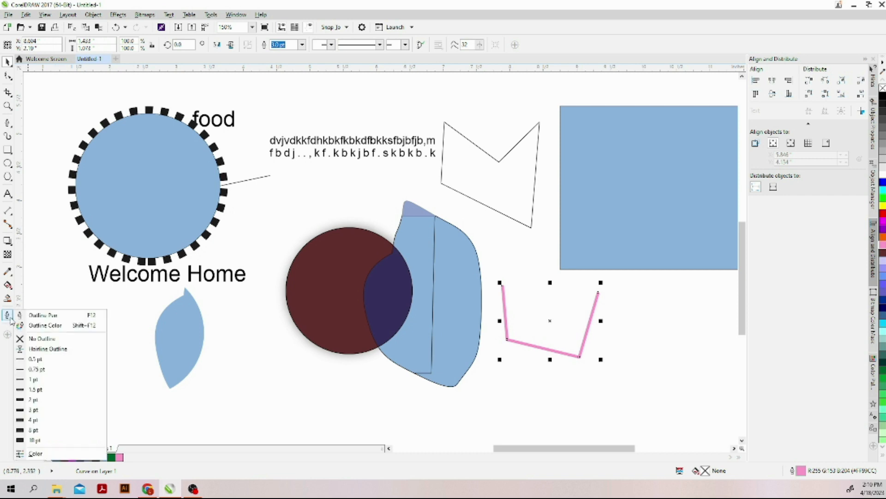
left_click(40, 325)
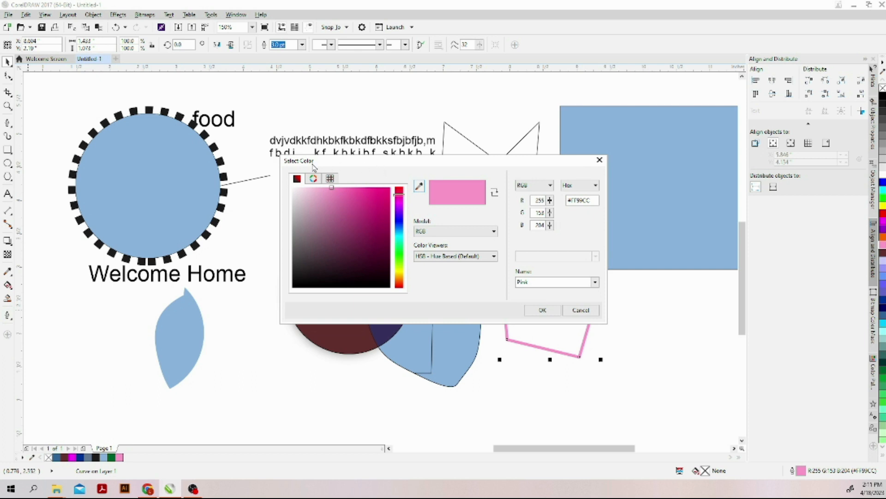
left_click_drag(350, 194, 360, 235)
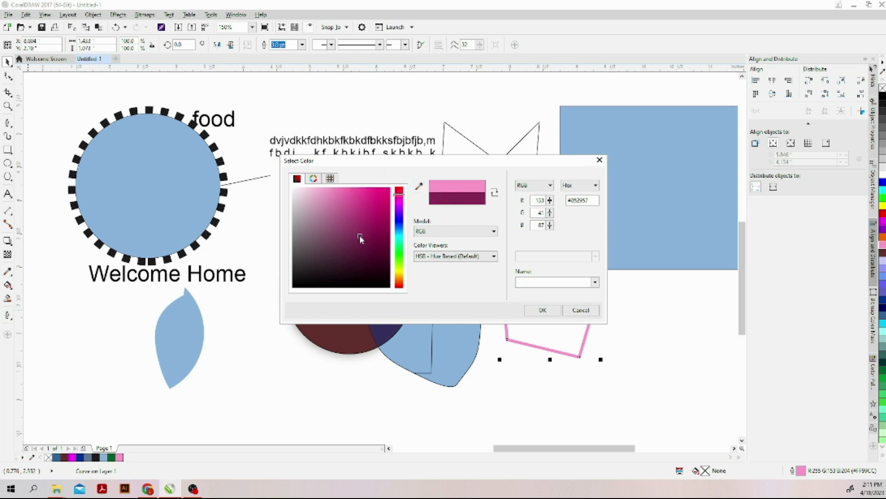
left_click(557, 310)
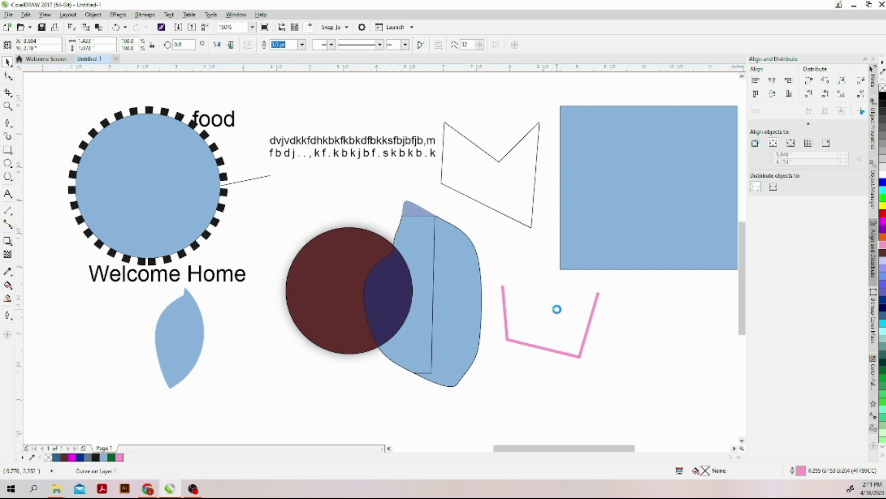
Step: Delete all the objects on the page, leaving it empty
left_click(666, 346)
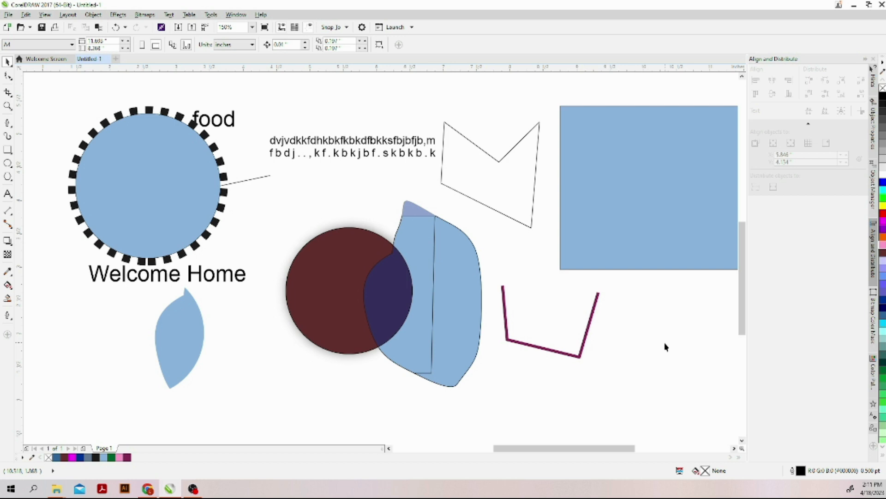
scroll(664, 346, "down", 2)
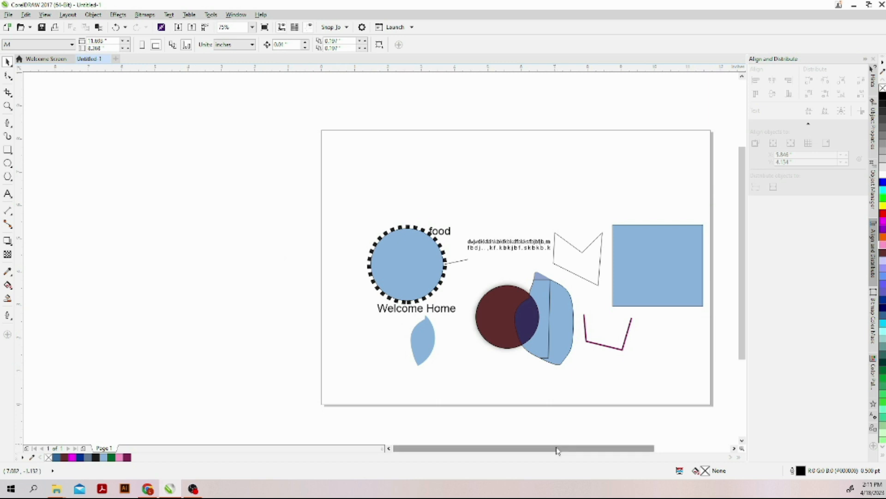
left_click_drag(560, 448, 576, 450)
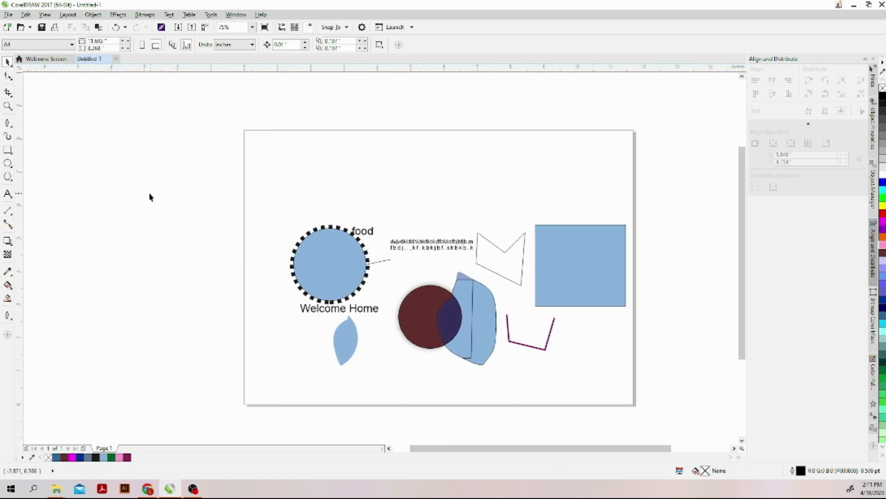
left_click_drag(256, 178, 645, 389)
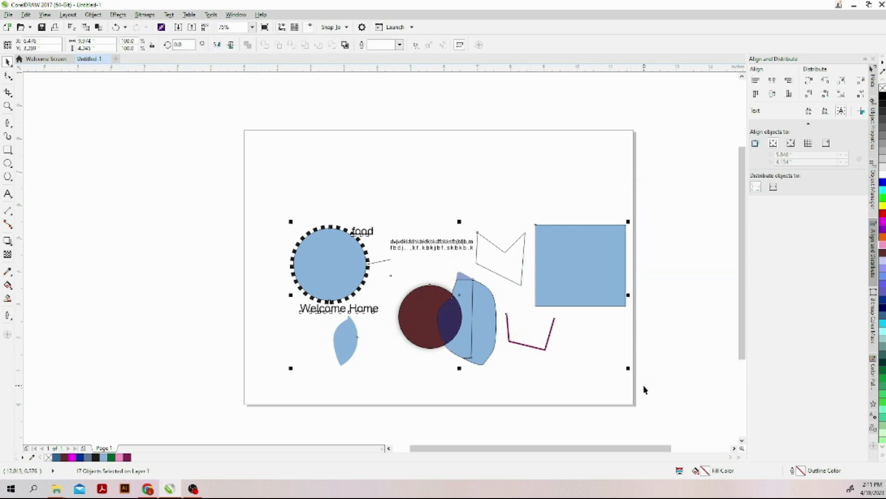
key("Delete")
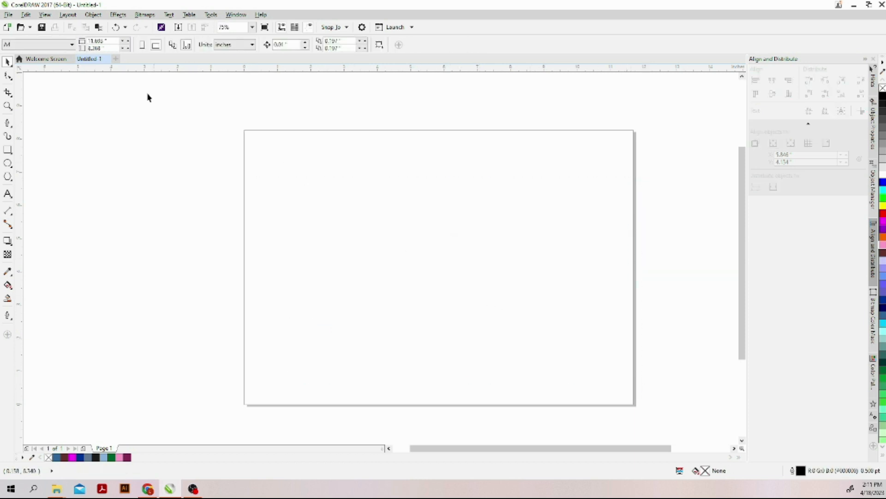
Step: Switch the page orientation to portrait and back to landscape
left_click(142, 45)
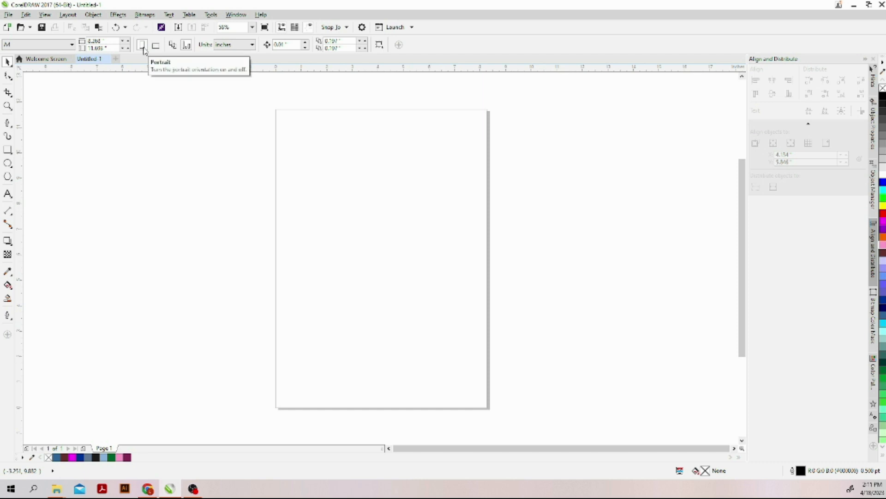
left_click(157, 48)
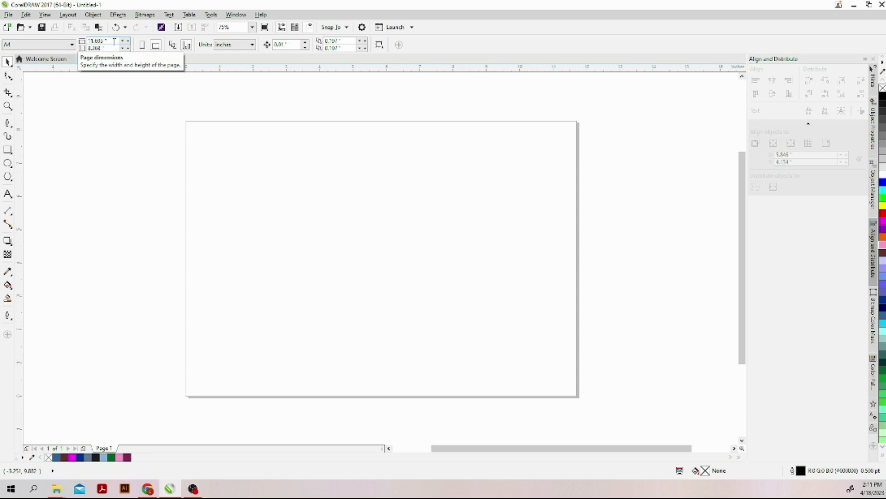
Step: Set custom page dimensions of 5 inches wide by 6 inches high
left_click_drag(114, 44, 83, 44)
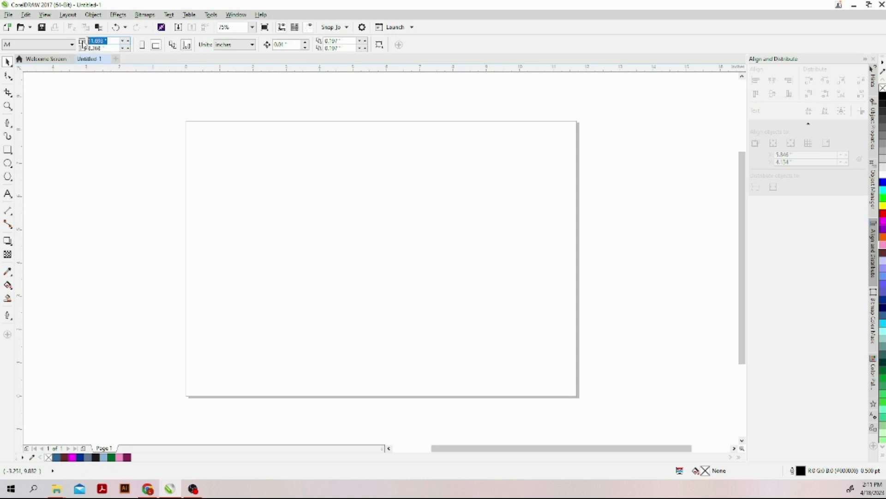
type("5")
key("Tab")
type("6")
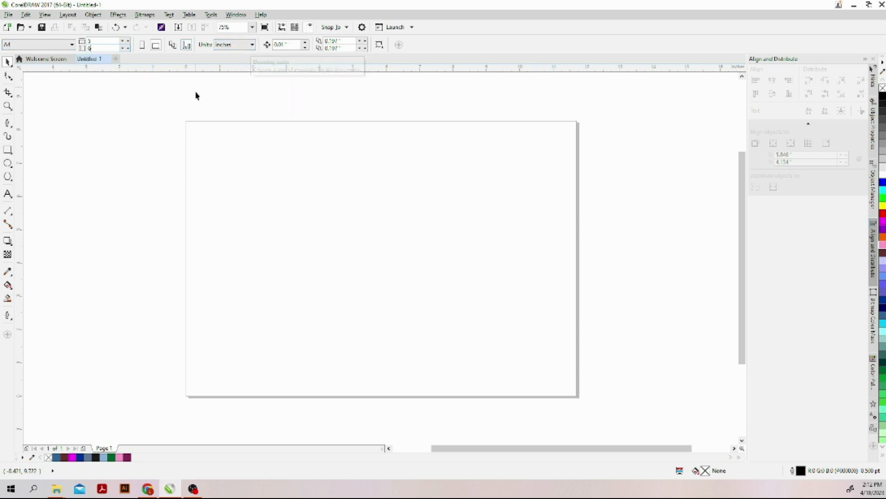
key("Return")
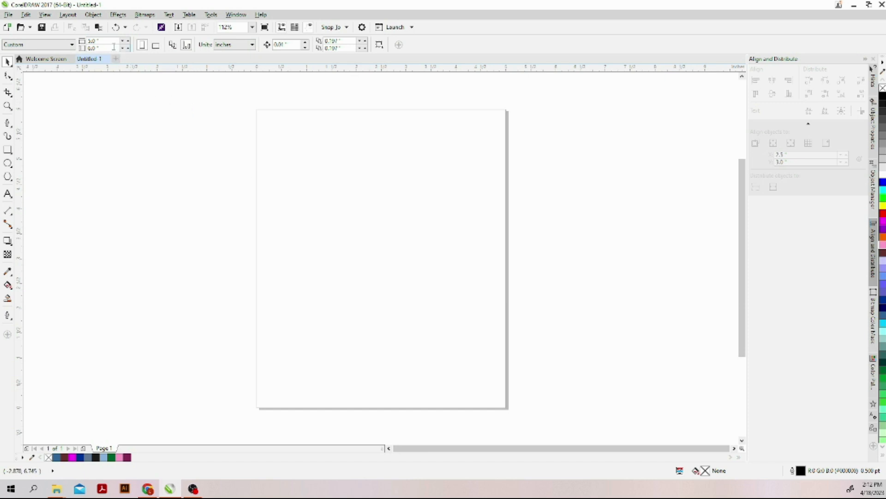
Step: Change the page height to 5 inches to make the page square
left_click_drag(113, 47, 83, 50)
type("35")
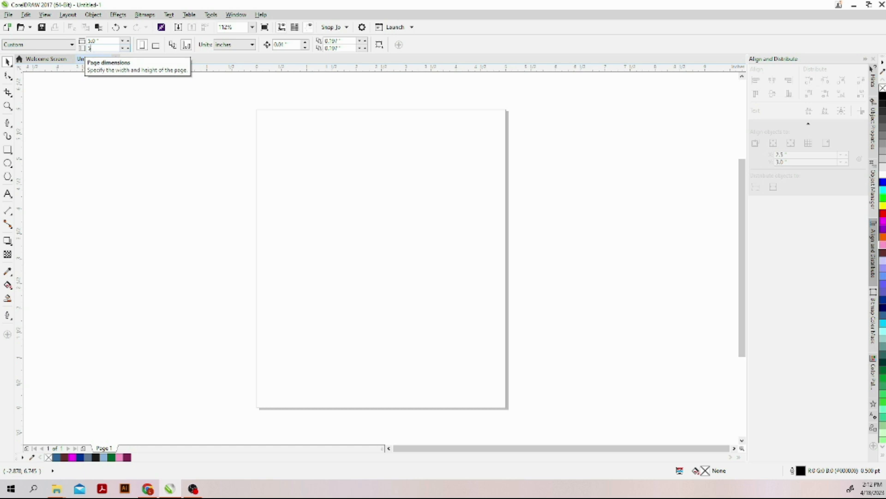
key("Return")
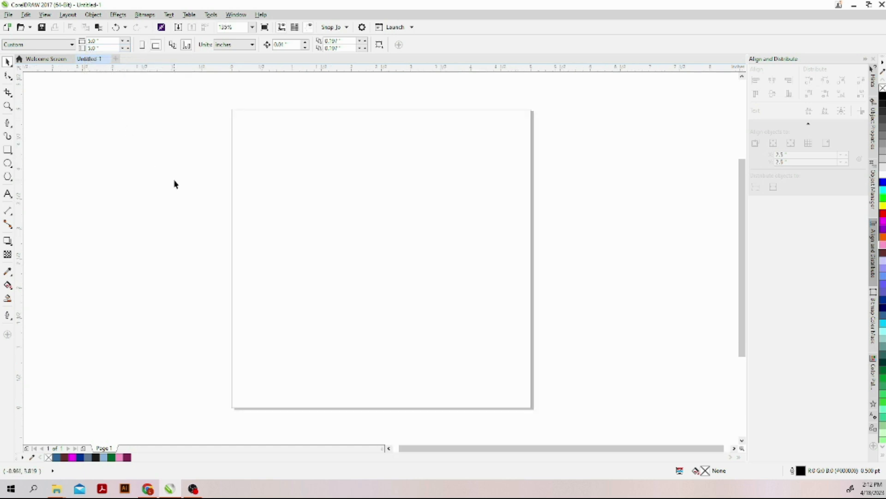
Step: Browse the preset page sizes and set the page to A5
left_click(37, 46)
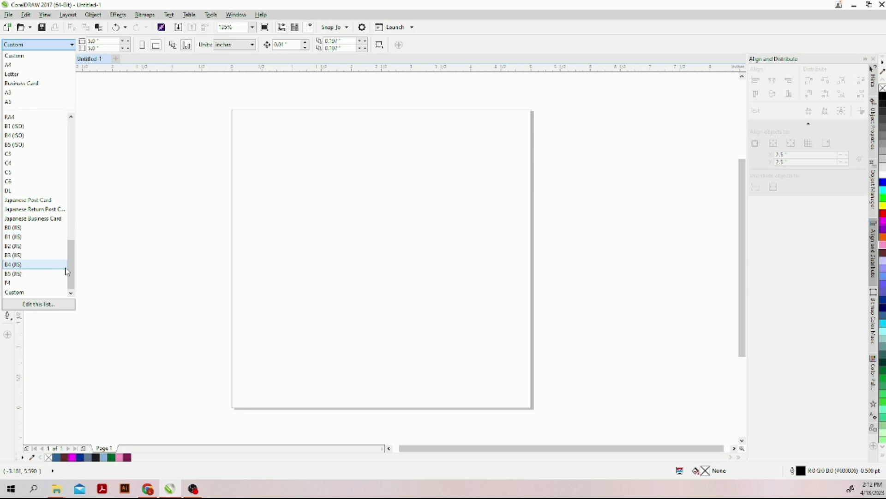
mouse_move(71, 269)
left_mouse_down()
mouse_move(74, 141)
mouse_move(60, 294)
mouse_move(74, 254)
left_mouse_up()
scroll(29, 129, "up", 1)
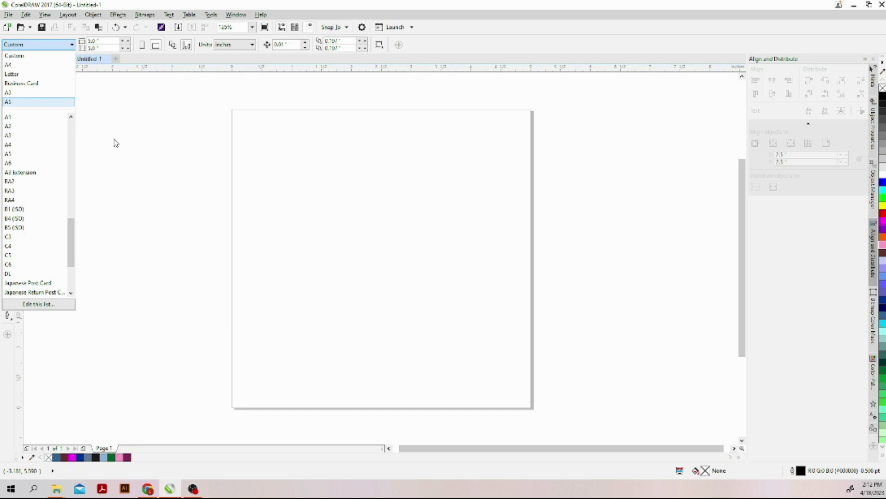
left_click(178, 179)
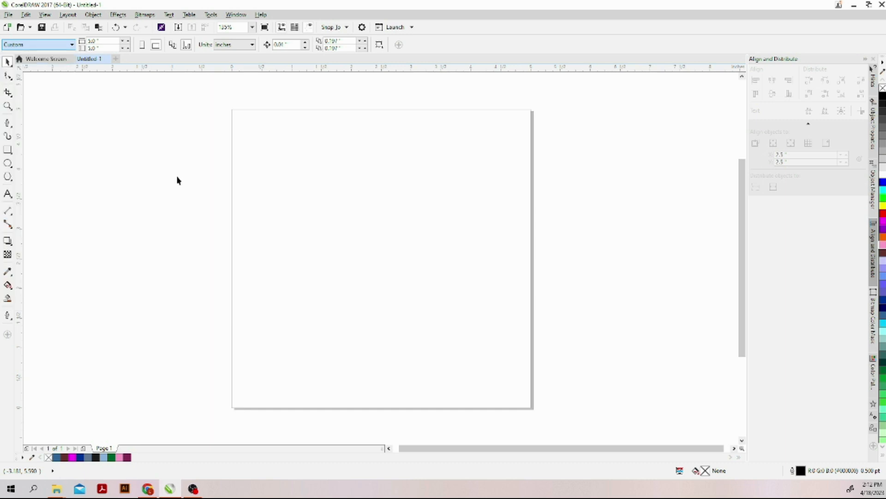
left_click(62, 46)
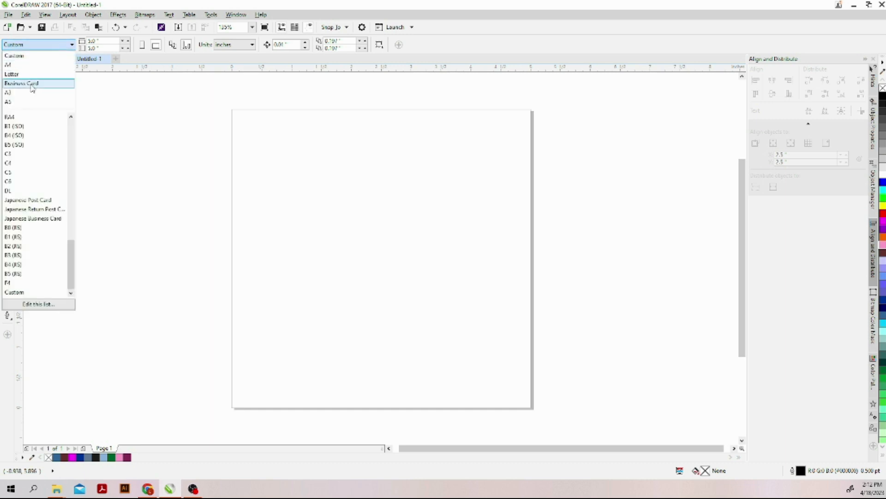
left_click(29, 105)
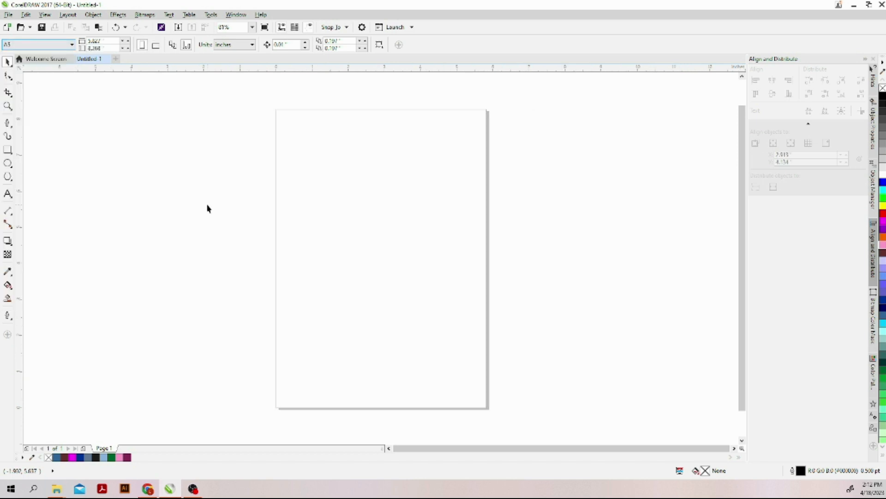